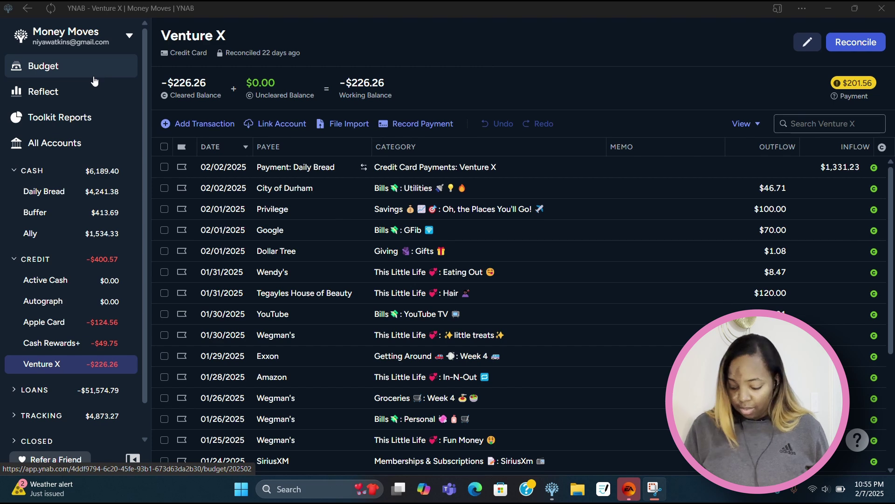
# Show the January 2025 budget with the sidebar minimized and all category groups collapsed
pyautogui.click(94, 81)
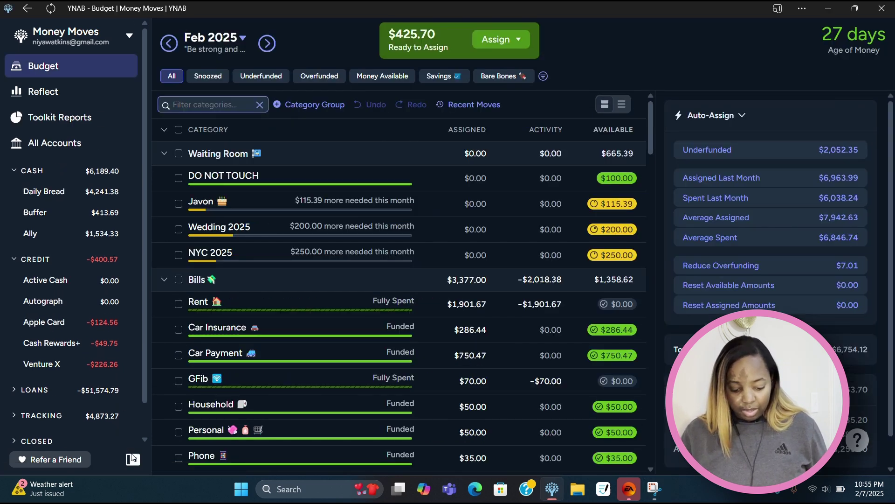
pyautogui.click(132, 458)
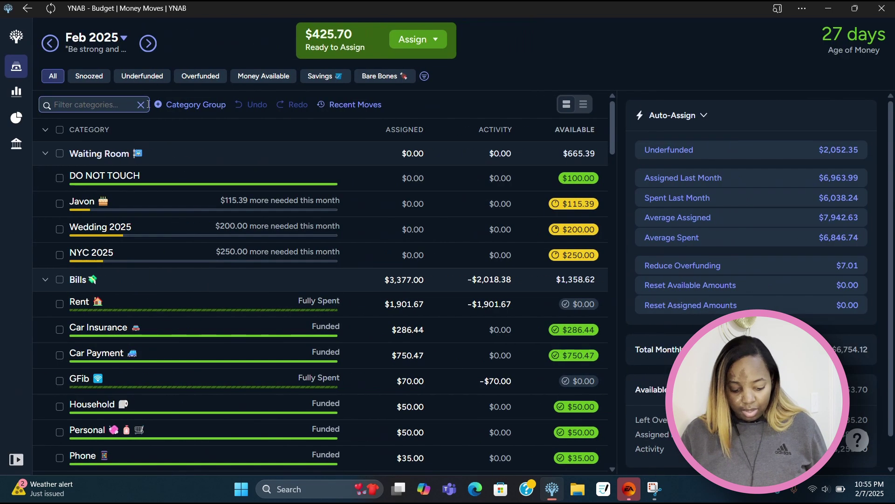
pyautogui.click(50, 49)
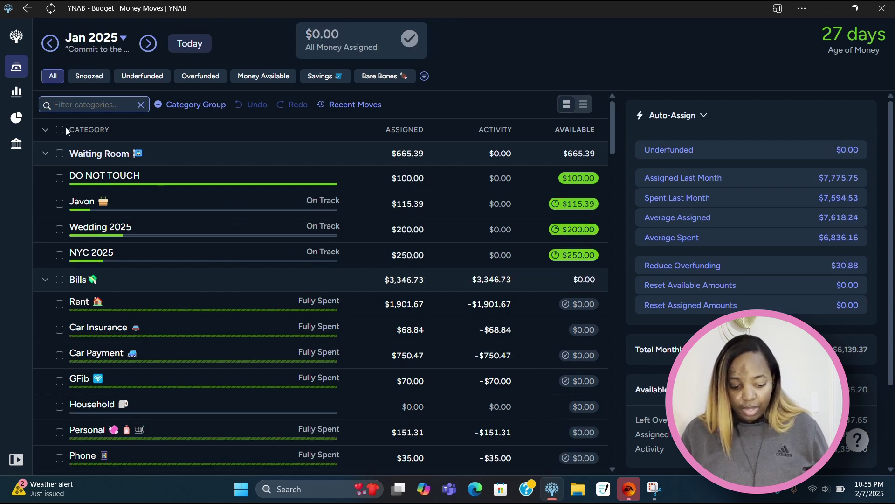
pyautogui.click(45, 130)
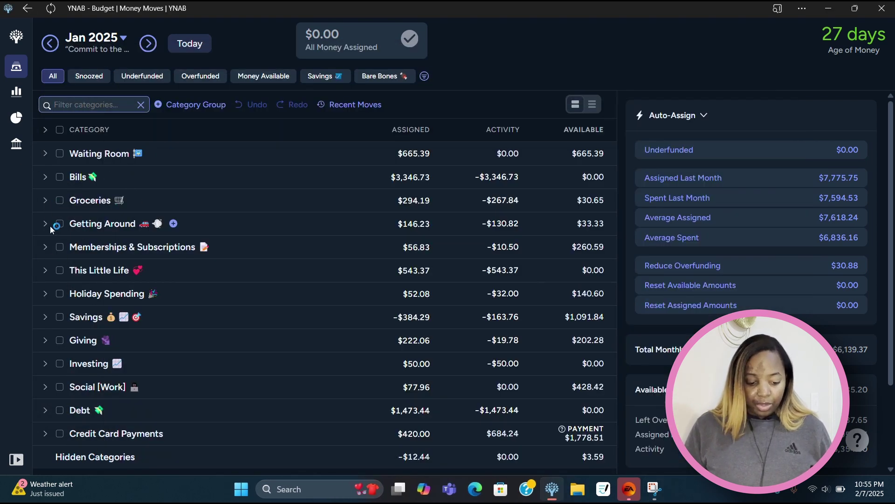
# Expand This Little Life and review all January transactions in the Eating Out category's activity
pyautogui.click(45, 271)
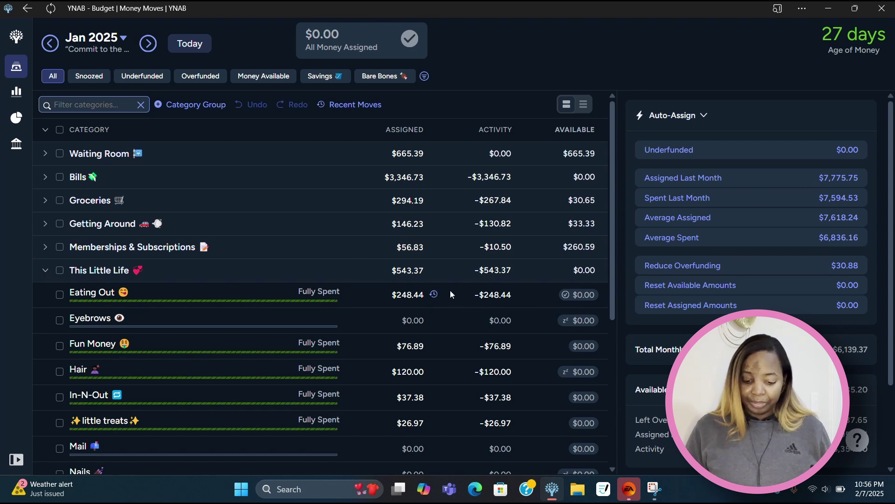
pyautogui.click(493, 295)
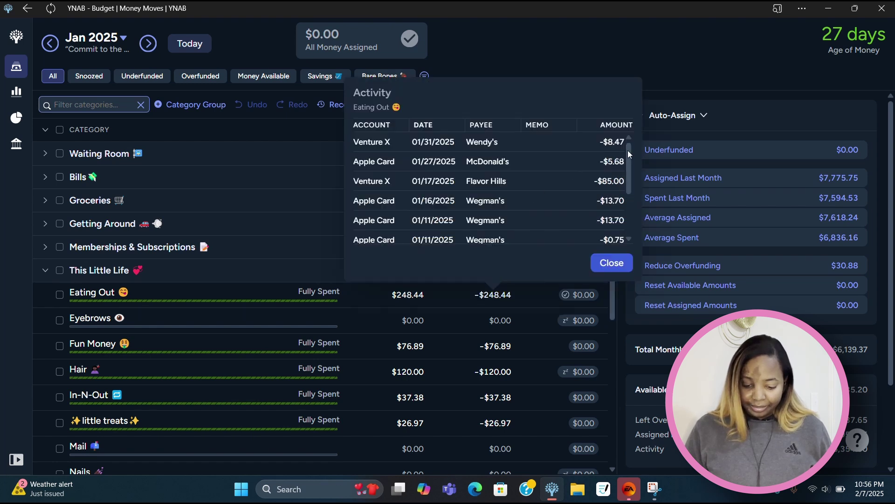
pyautogui.moveTo(628, 150); pyautogui.dragTo(633, 199)
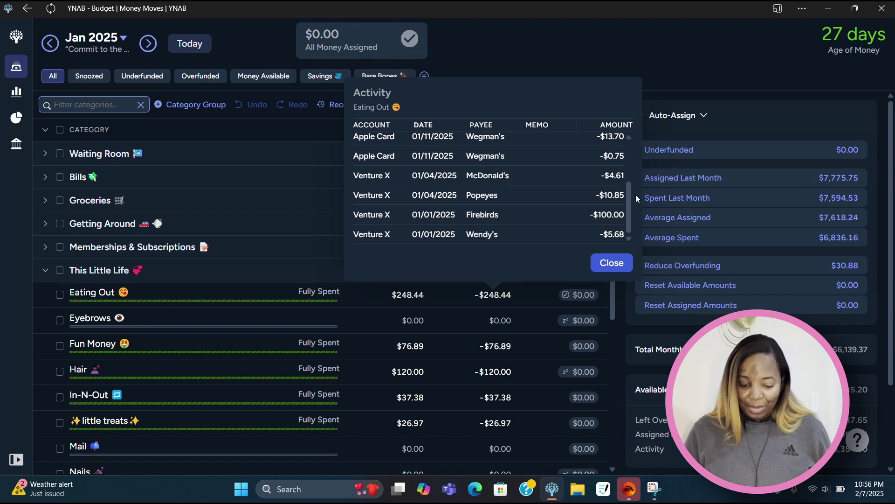
pyautogui.moveTo(630, 200); pyautogui.dragTo(634, 159)
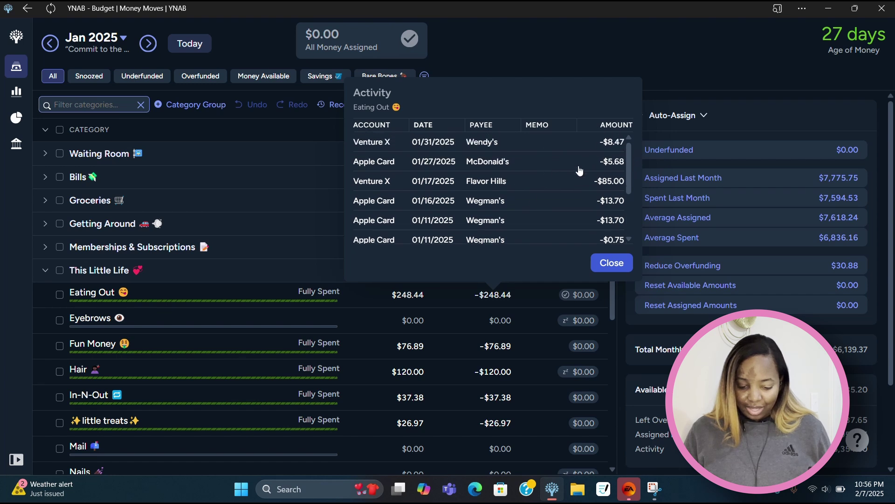
pyautogui.moveTo(629, 157); pyautogui.dragTo(622, 208)
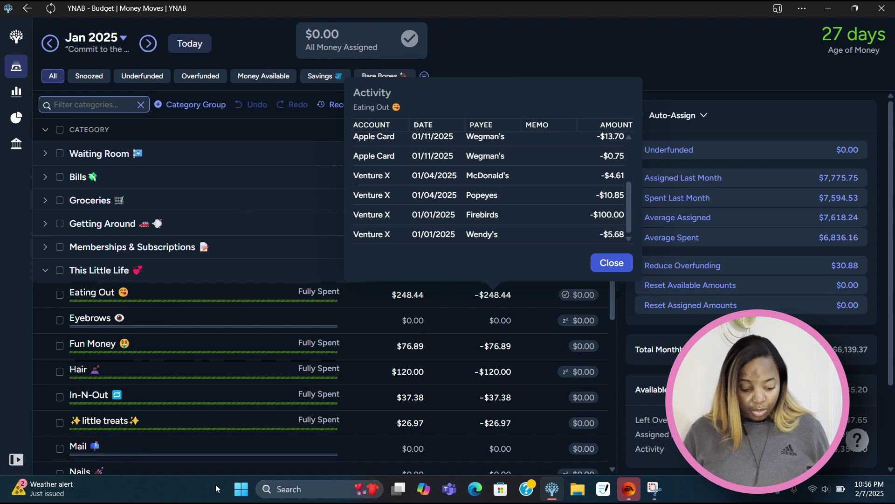
# Switch to the Calculator app and place its window beside the Eating Out activity list
pyautogui.click(241, 489)
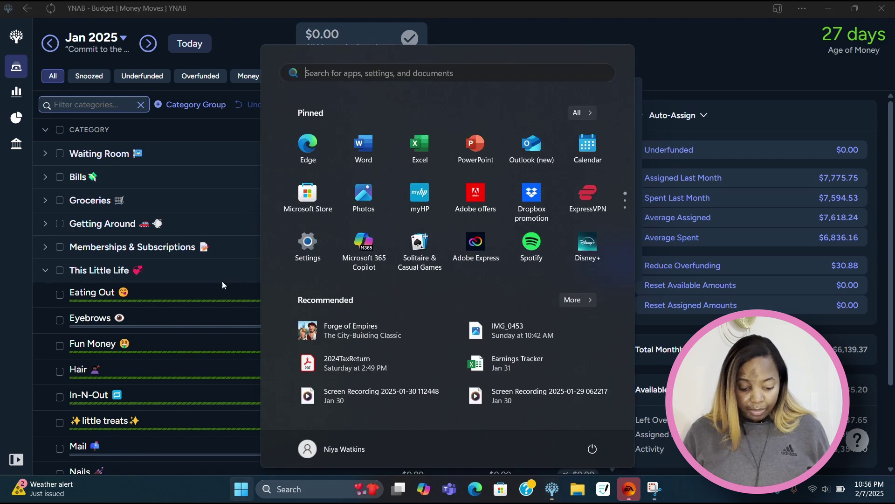
pyautogui.click(379, 63)
pyautogui.write('ca')
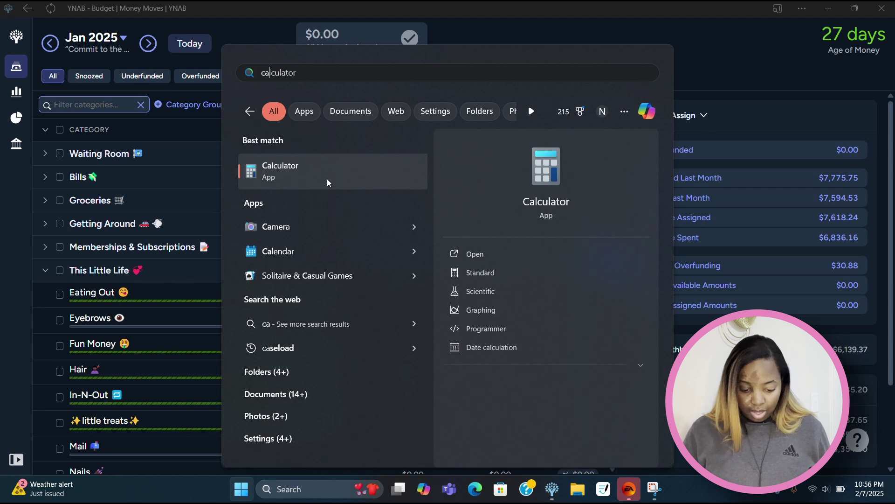
pyautogui.click(328, 178)
pyautogui.moveTo(304, 129); pyautogui.dragTo(138, 147)
# Calculate 248.44 minus 185, and close both the calculator and the Eating Out activity list
pyautogui.write('2')
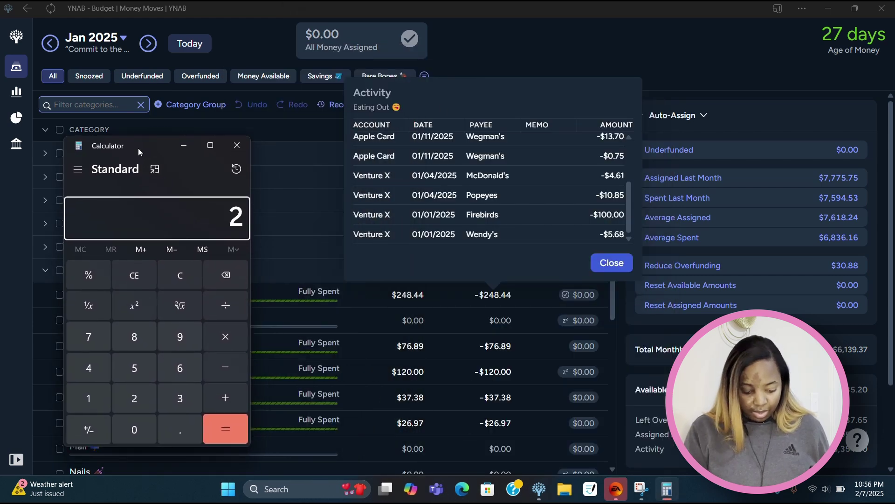
pyautogui.write('48.44')
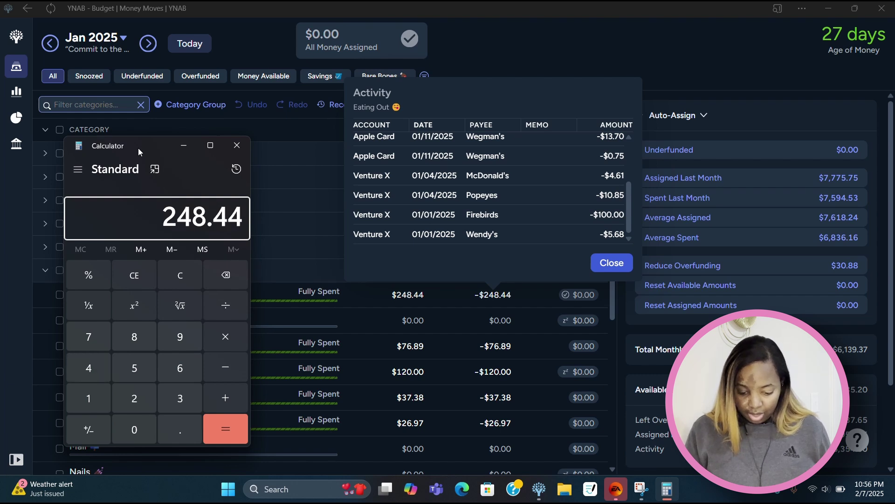
pyautogui.press('-')
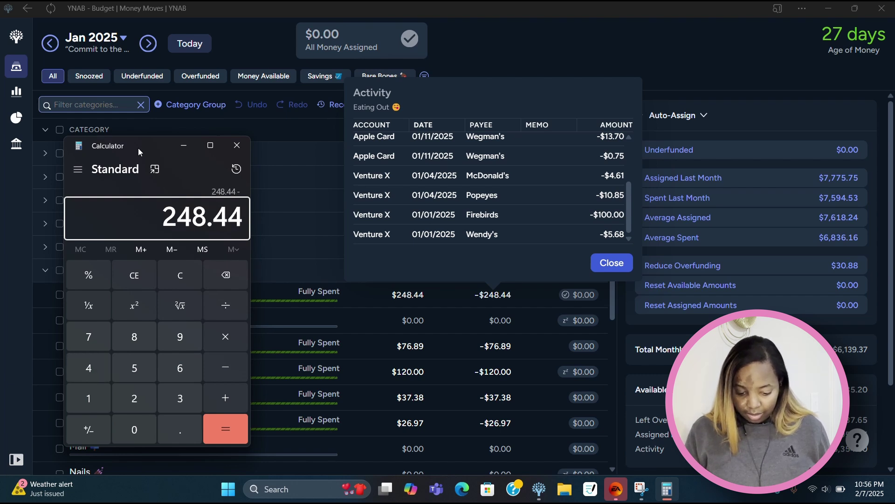
pyautogui.write('185')
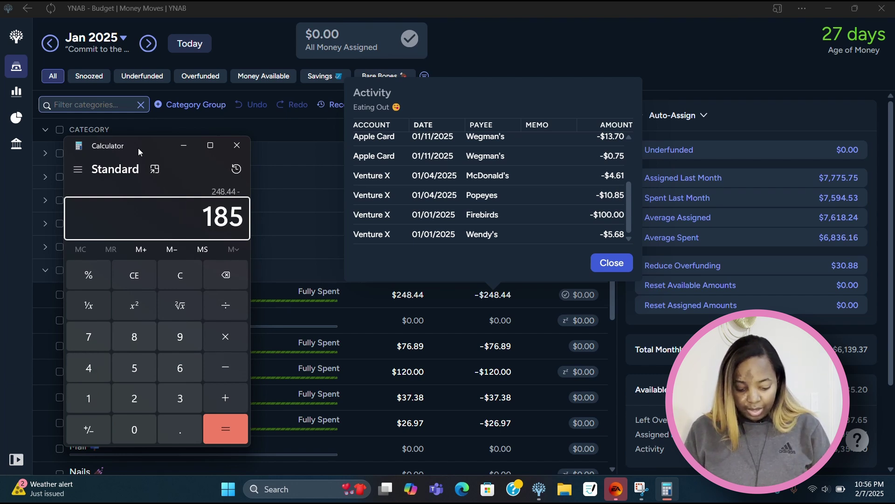
pyautogui.press('Return')
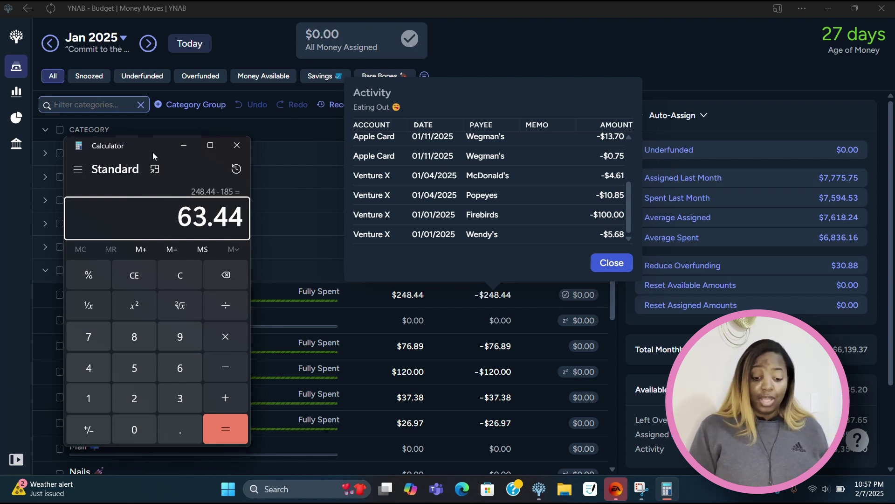
pyautogui.click(237, 150)
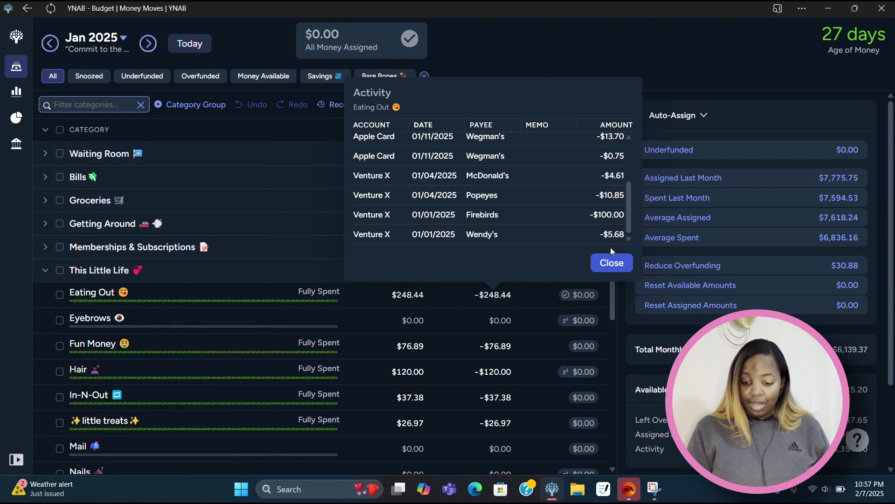
pyautogui.click(609, 275)
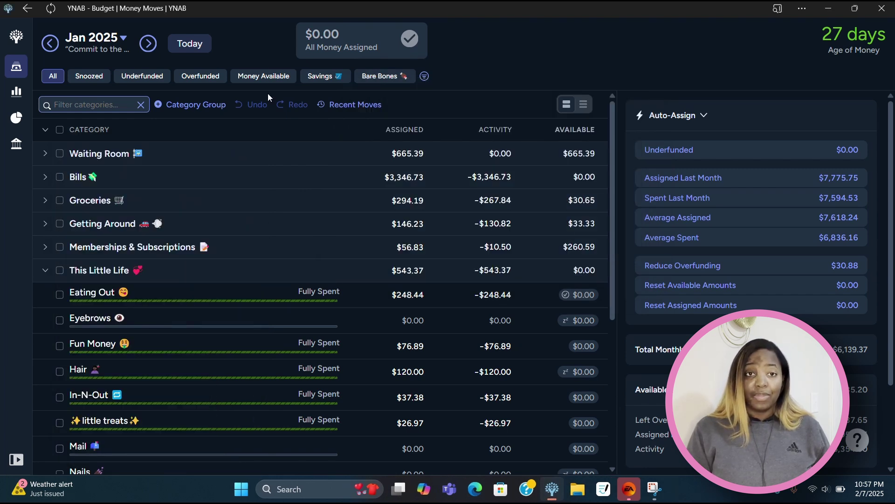
# Collapse This Little Life, expand Savings and examine its January categories, including the money available in Oh, the Places You'll Go!
pyautogui.click(46, 270)
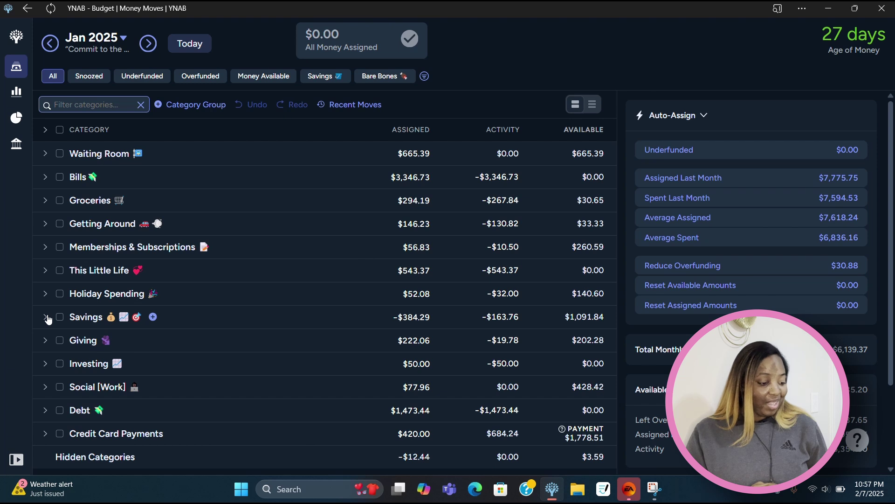
pyautogui.click(47, 317)
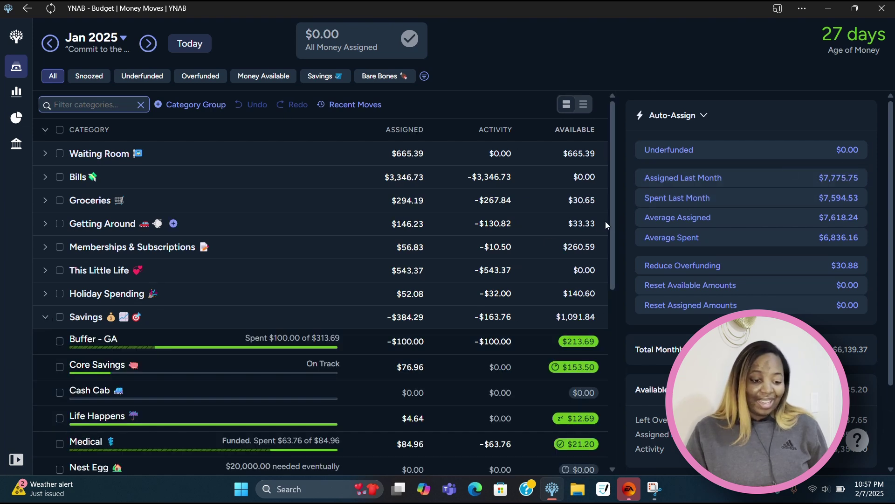
pyautogui.scroll(-3, 612, 233)
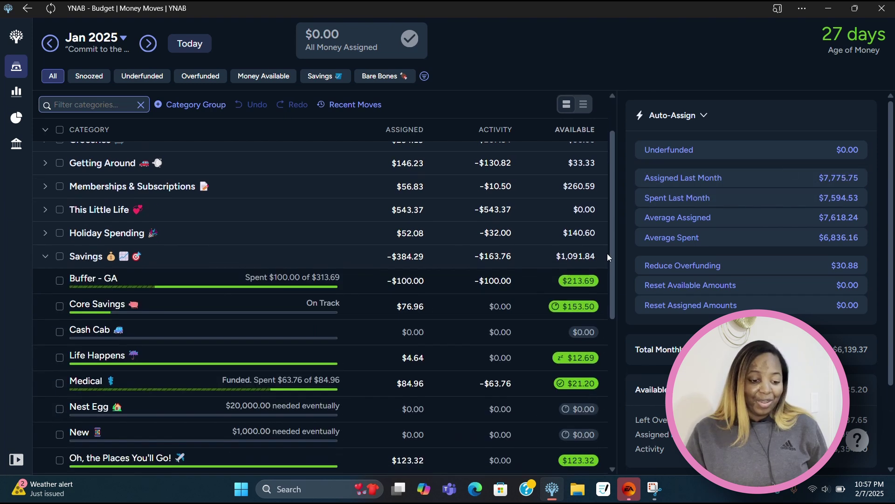
pyautogui.scroll(-1, 598, 285)
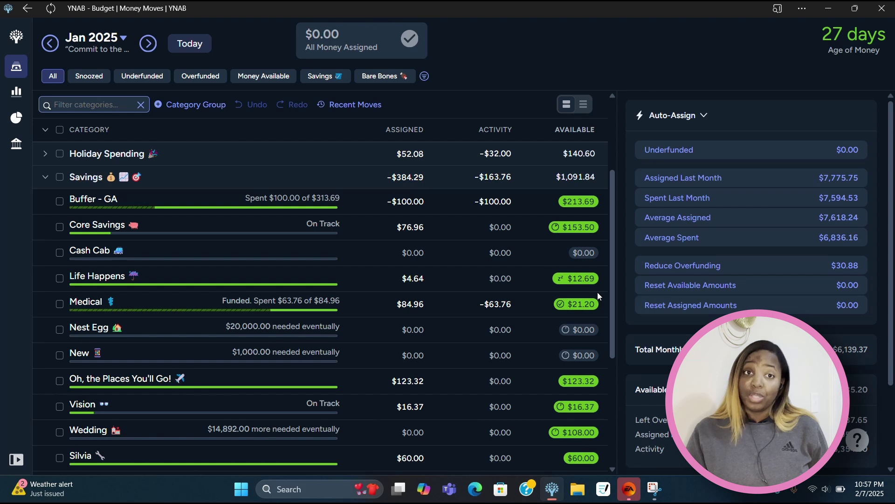
pyautogui.scroll(-3, 598, 292)
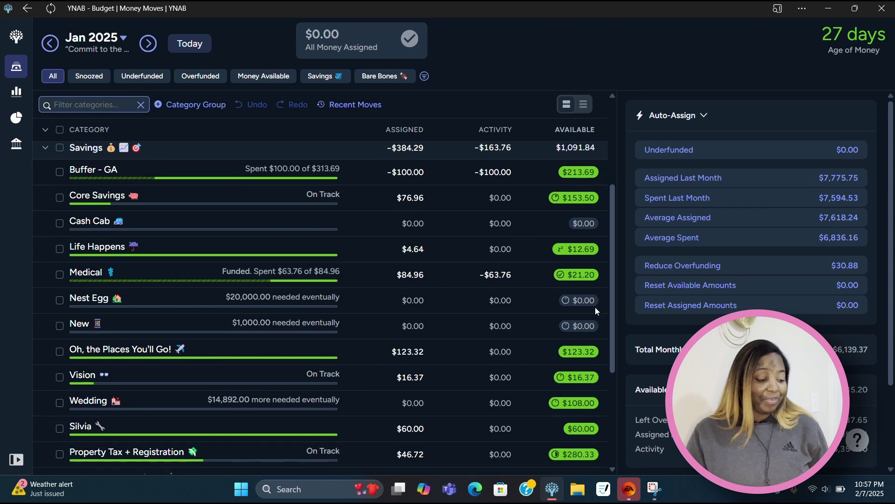
pyautogui.scroll(-3, 595, 347)
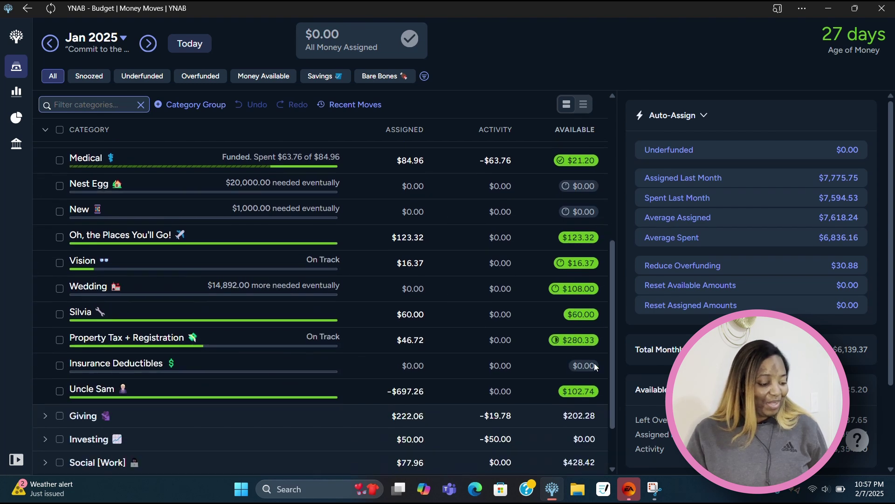
pyautogui.scroll(3, 601, 340)
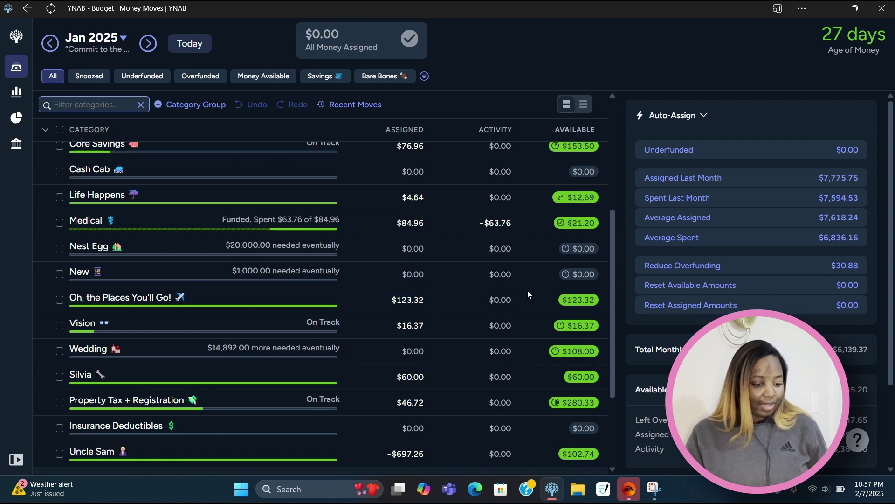
pyautogui.click(577, 302)
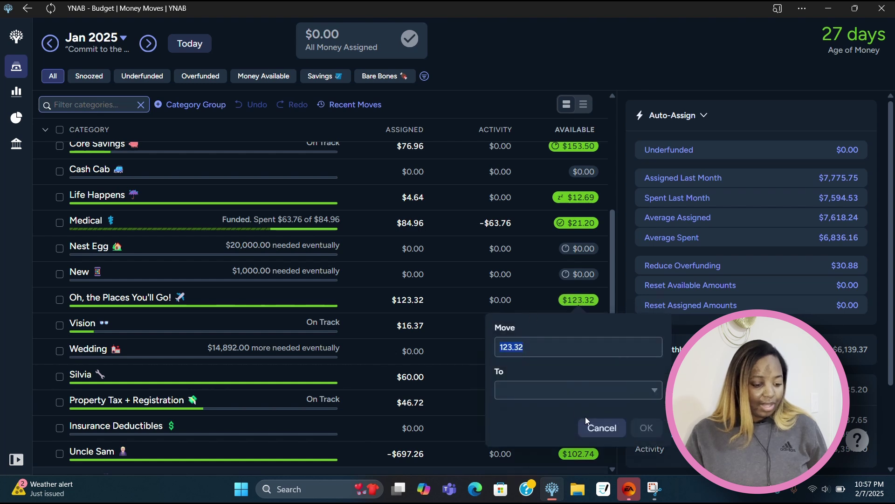
pyautogui.click(597, 430)
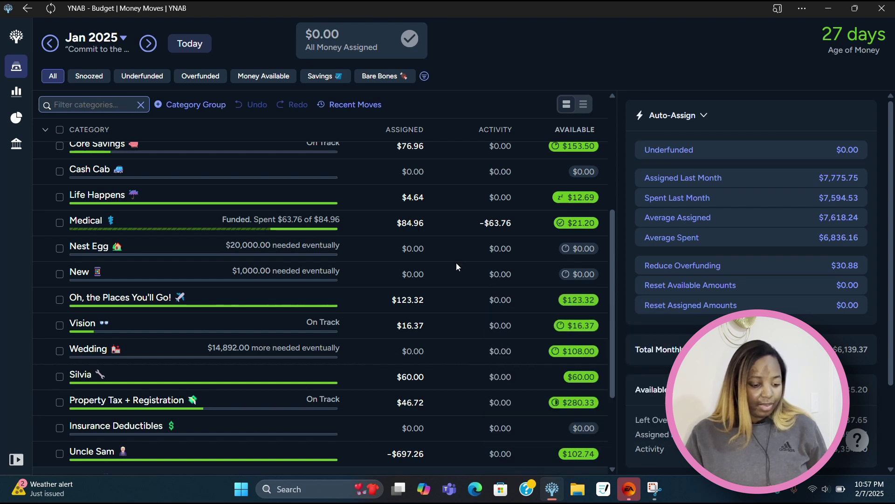
# Go to the February 2025 budget and review the transactions behind the Oh, the Places You'll Go! activity in Savings
pyautogui.click(45, 130)
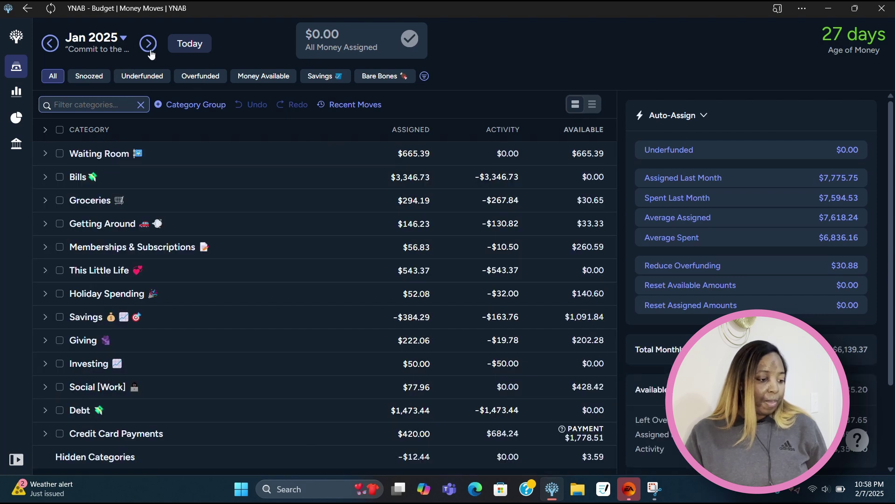
pyautogui.click(46, 318)
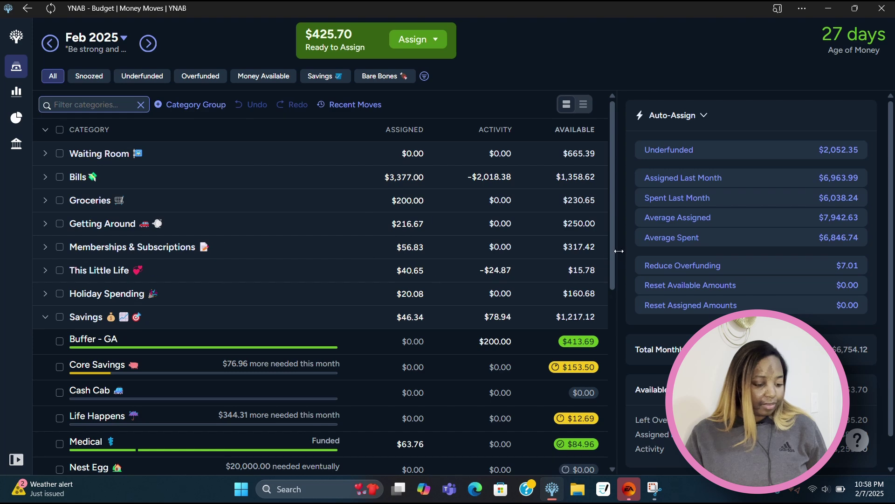
pyautogui.moveTo(613, 255); pyautogui.dragTo(595, 361)
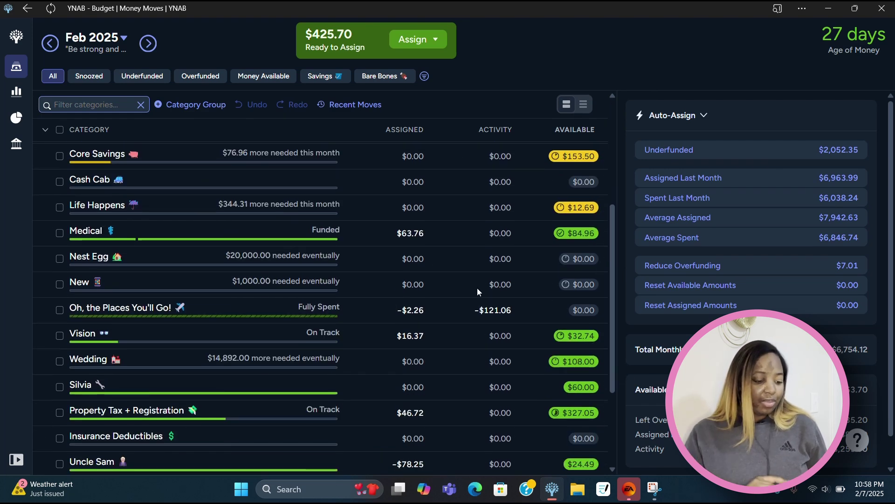
pyautogui.click(493, 312)
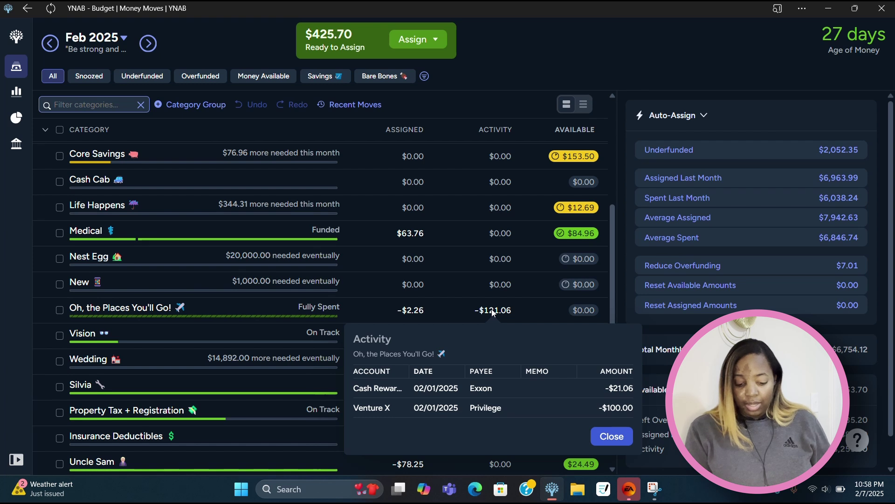
pyautogui.click(601, 436)
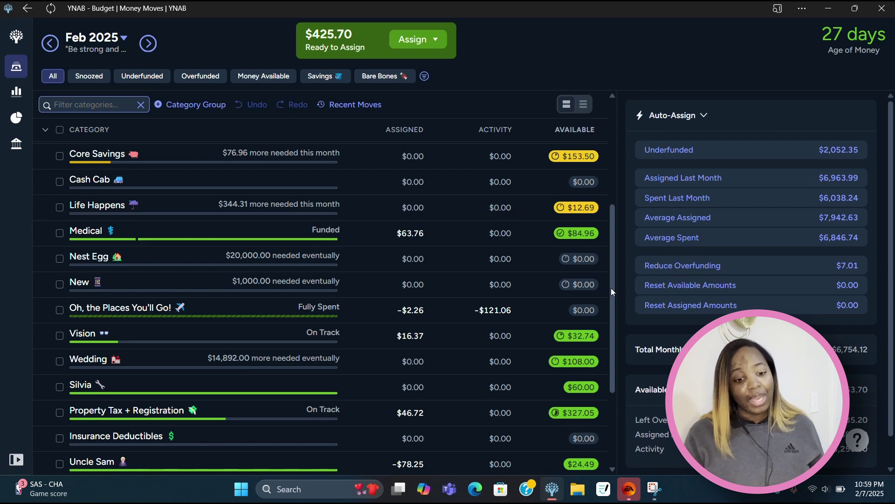
# Collapse all category groups and examine the February categories in Giving, leaving that group collapsed again
pyautogui.click(47, 131)
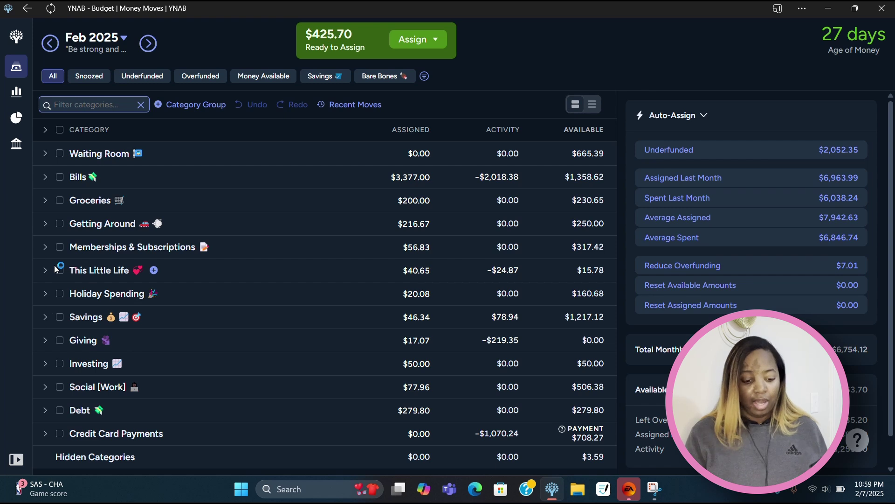
pyautogui.click(45, 341)
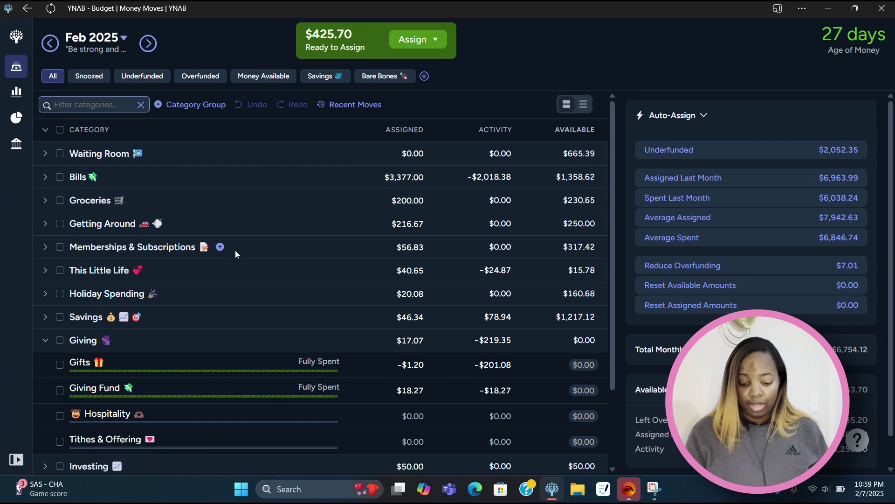
pyautogui.click(45, 341)
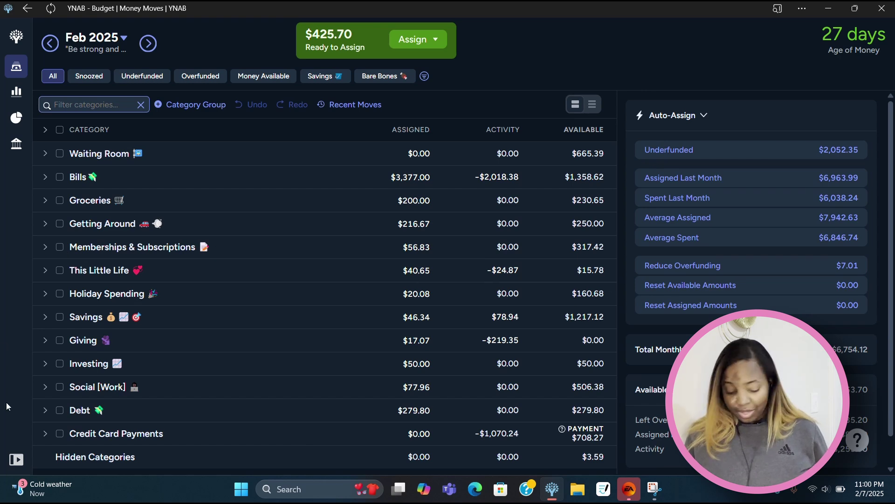
# Open the Venture X account and start a transaction dated 02/04/2025 with payee Exxon and category Getting Around: Week 1
pyautogui.click(16, 459)
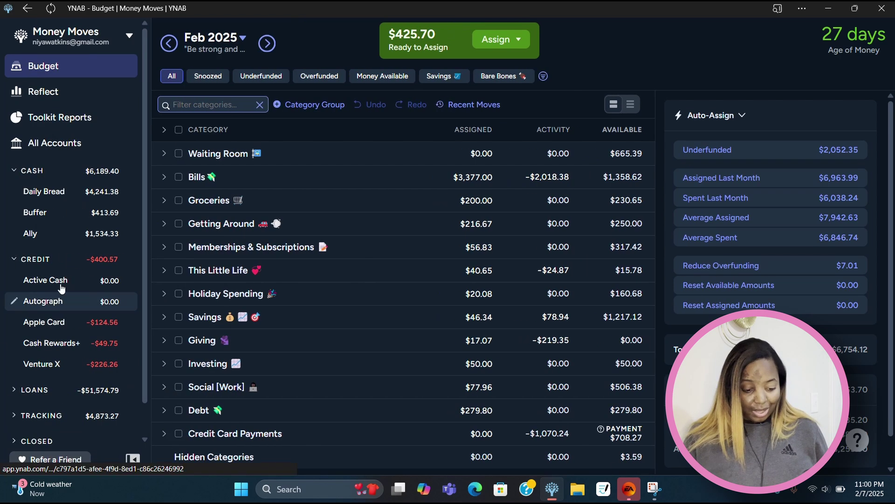
pyautogui.click(77, 374)
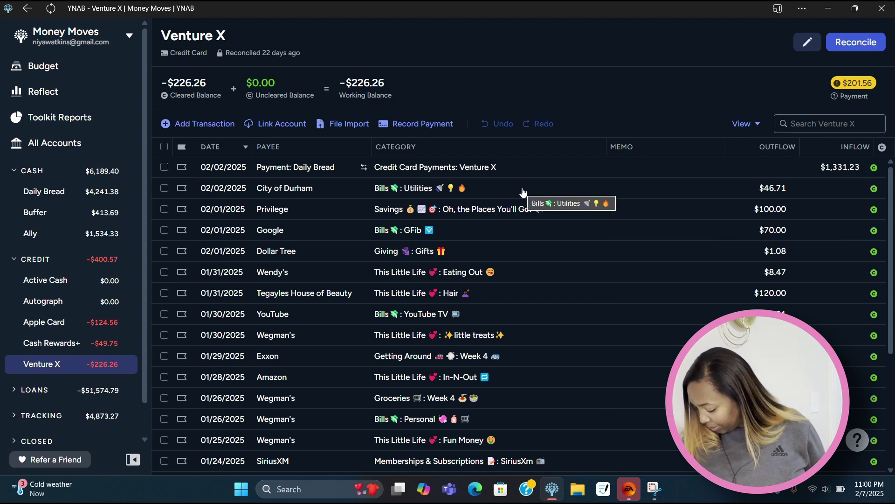
pyautogui.click(209, 134)
pyautogui.click(210, 258)
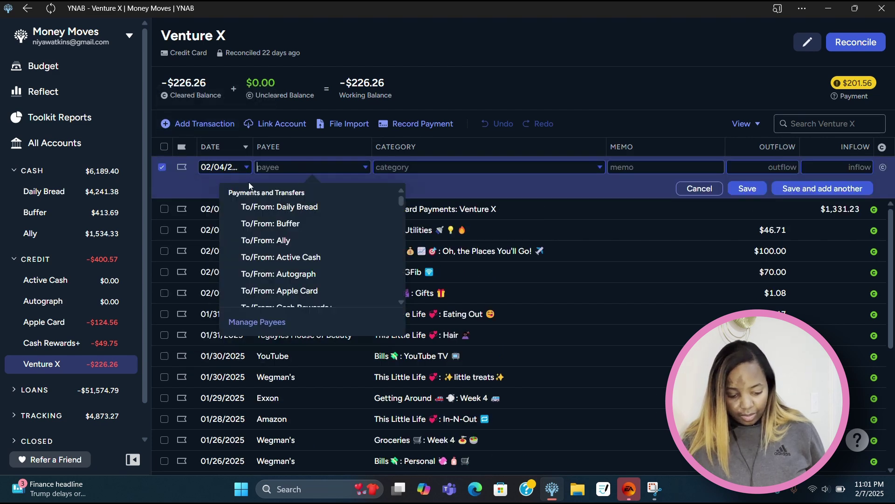
pyautogui.write('exxon')
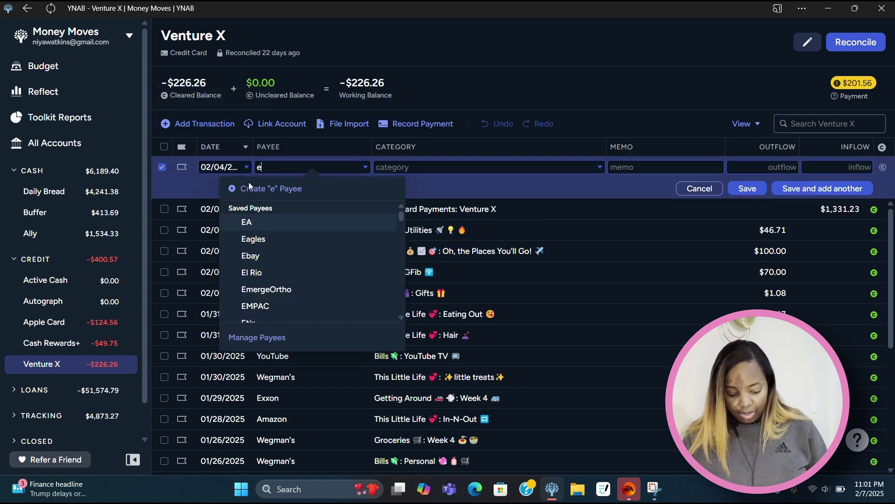
pyautogui.press('Tab')
pyautogui.write('w')
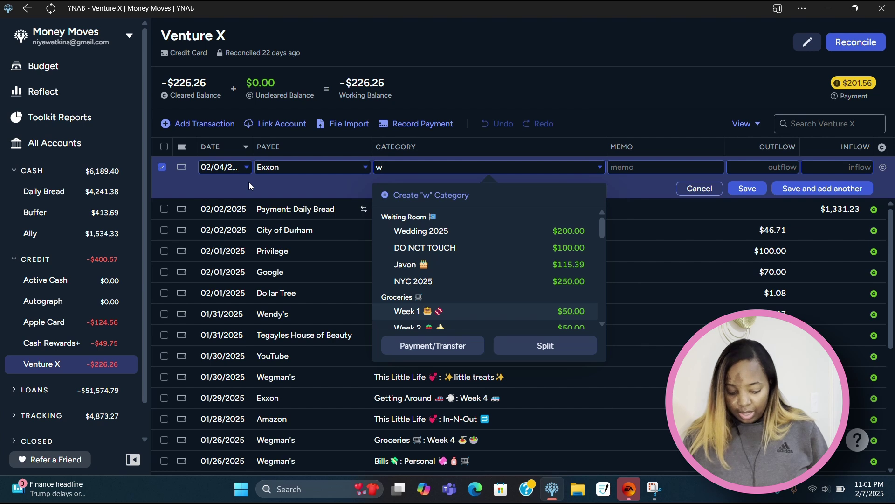
pyautogui.write('e')
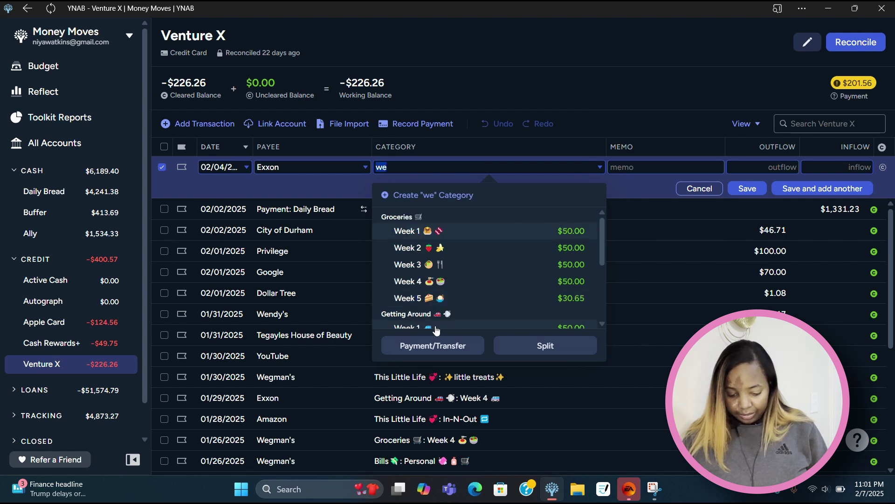
pyautogui.click(437, 325)
# Set the Exxon transaction's outflow to $33.69 and save it
pyautogui.click(756, 167)
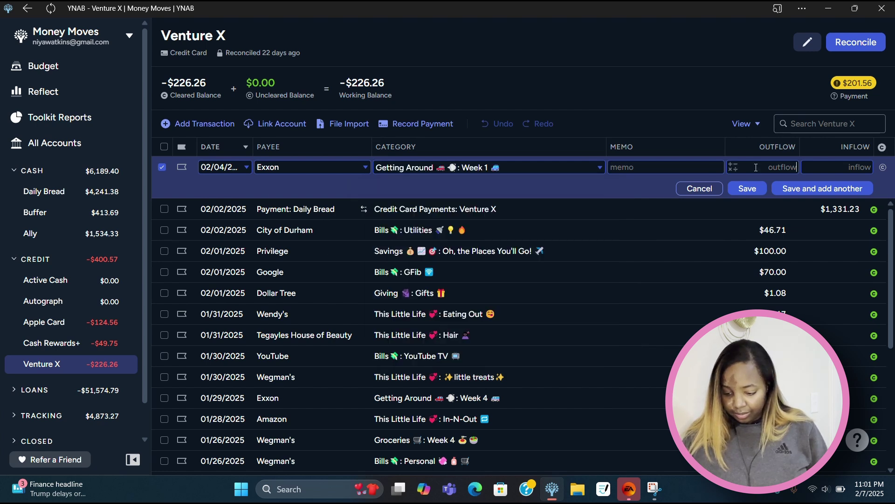
pyautogui.write('44')
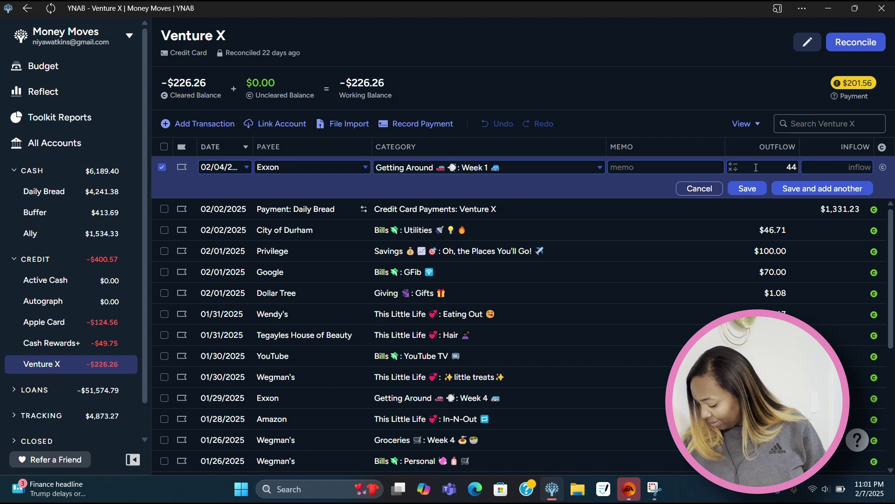
pyautogui.press('BackSpace')
pyautogui.press('BackSpace')
pyautogui.write('33.6')
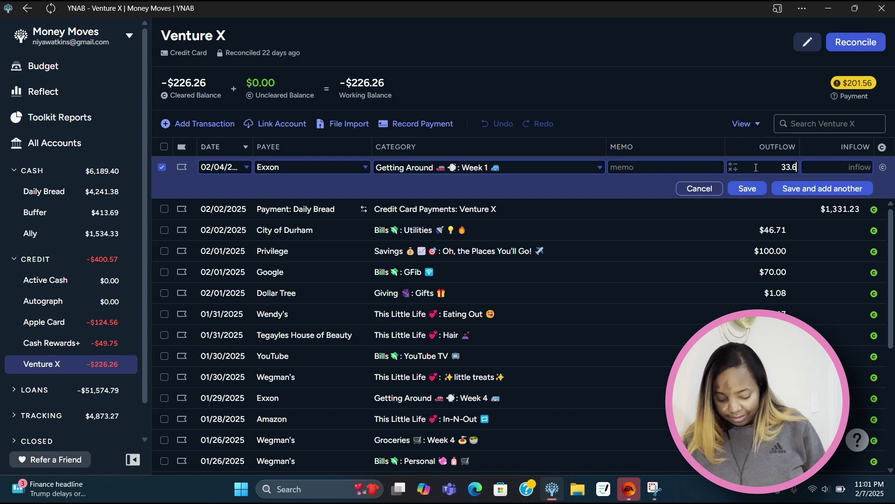
pyautogui.write('9')
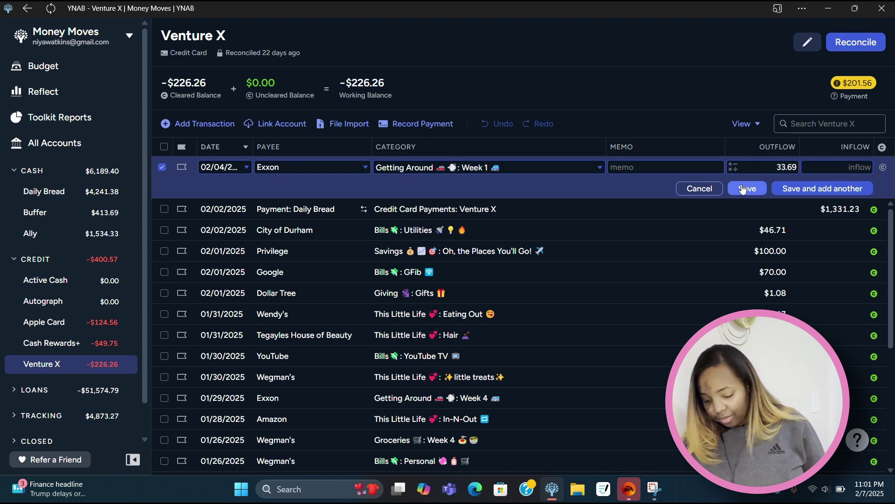
pyautogui.click(747, 188)
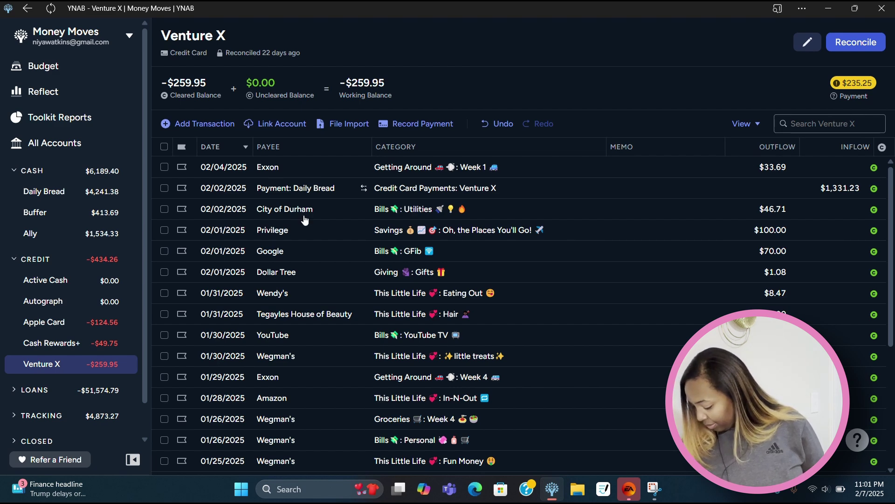
# Add a Food Lion transaction dated 02/04/2025 under Groceries: Week 1 with an outflow of $47.11, and save it
pyautogui.click(195, 124)
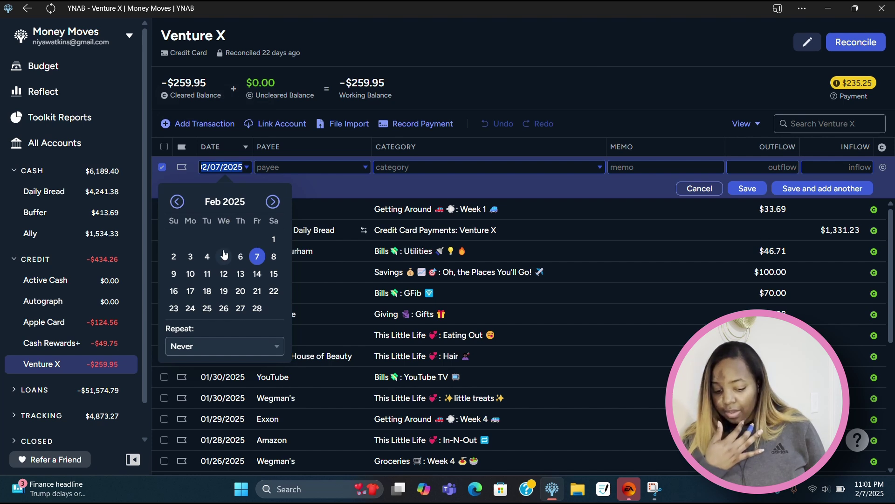
pyautogui.click(203, 257)
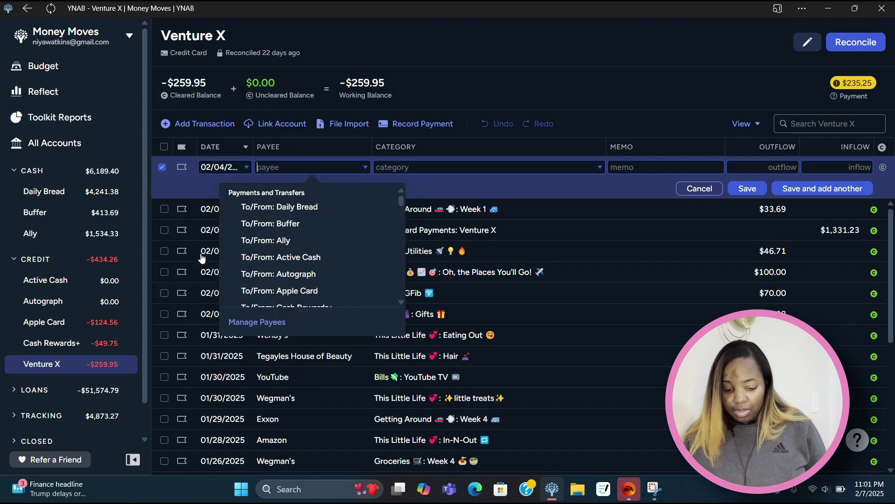
pyautogui.write('food l')
pyautogui.press('Tab')
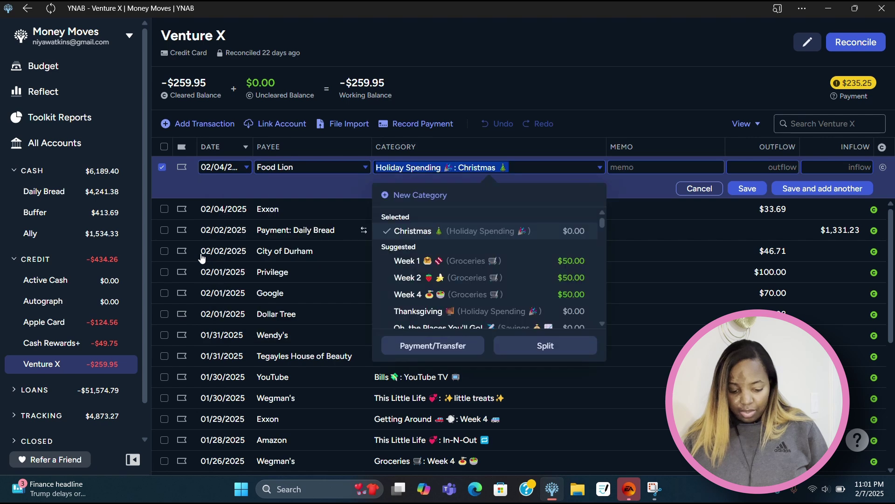
pyautogui.write('week')
pyautogui.press('Tab')
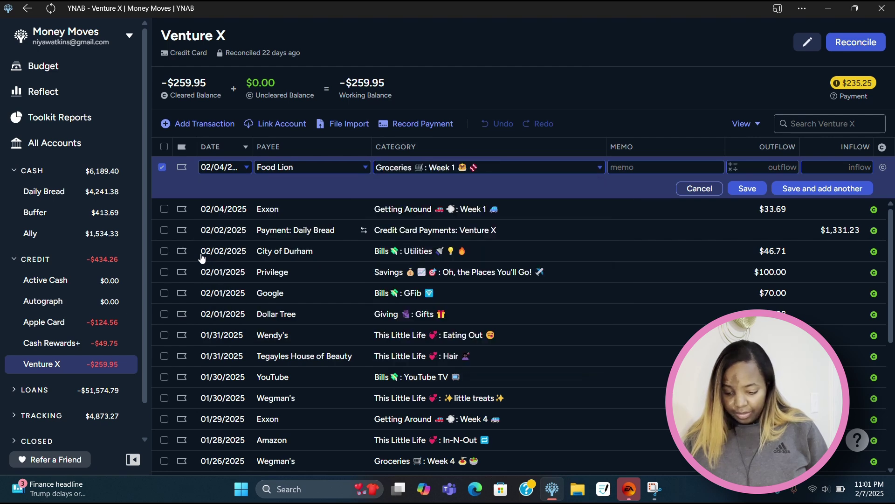
pyautogui.write('47.11')
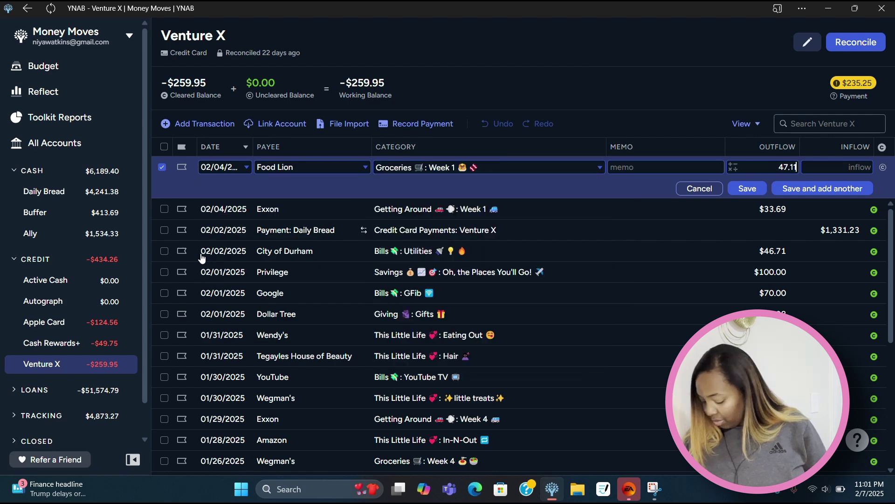
pyautogui.click(748, 189)
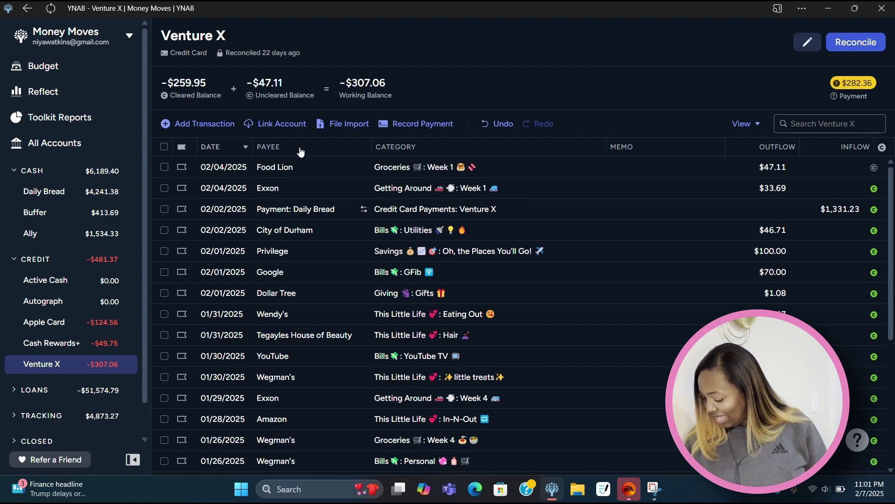
# Record a Wegman's transaction dated 02/05/2025 under Bills: Personal with an outflow of $33.35, and save it
pyautogui.click(194, 130)
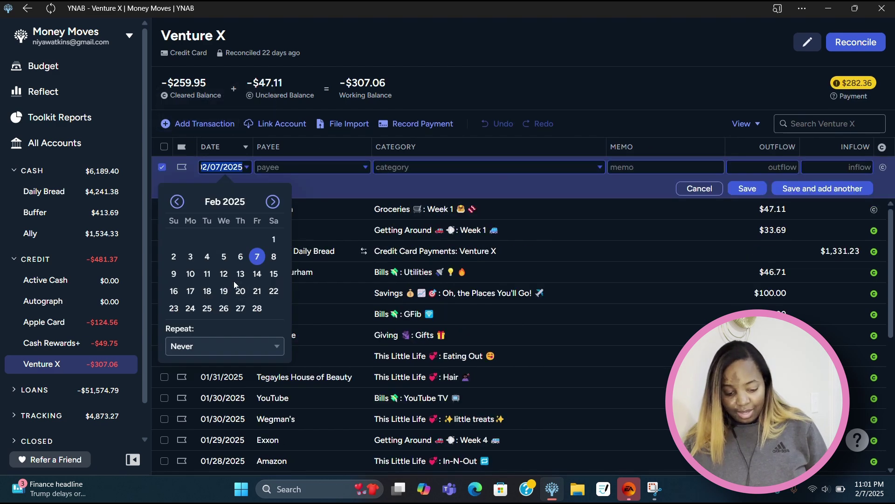
pyautogui.click(232, 257)
pyautogui.write('weg')
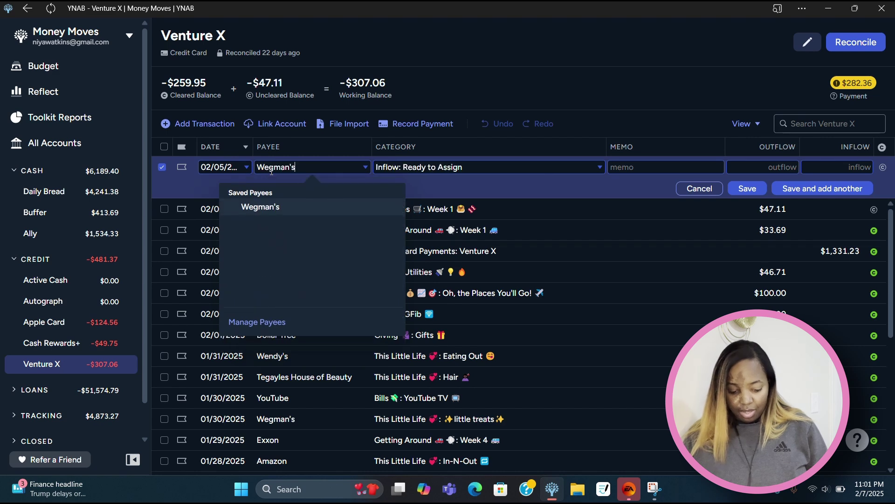
pyautogui.press('Tab')
pyautogui.write('per')
pyautogui.press('Tab')
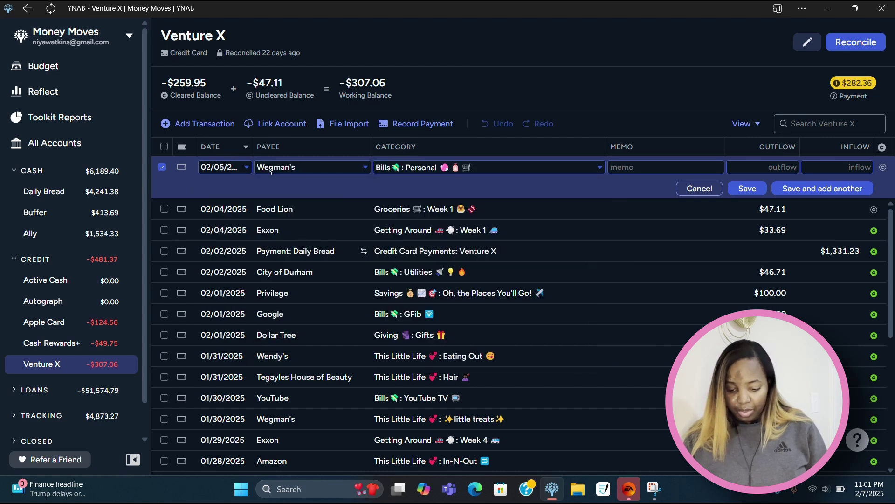
pyautogui.press('Tab')
pyautogui.write('33')
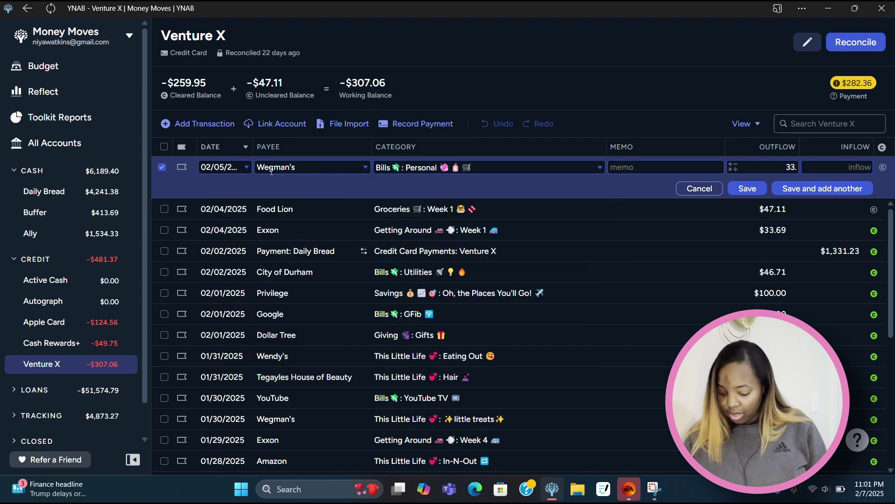
pyautogui.write('.35')
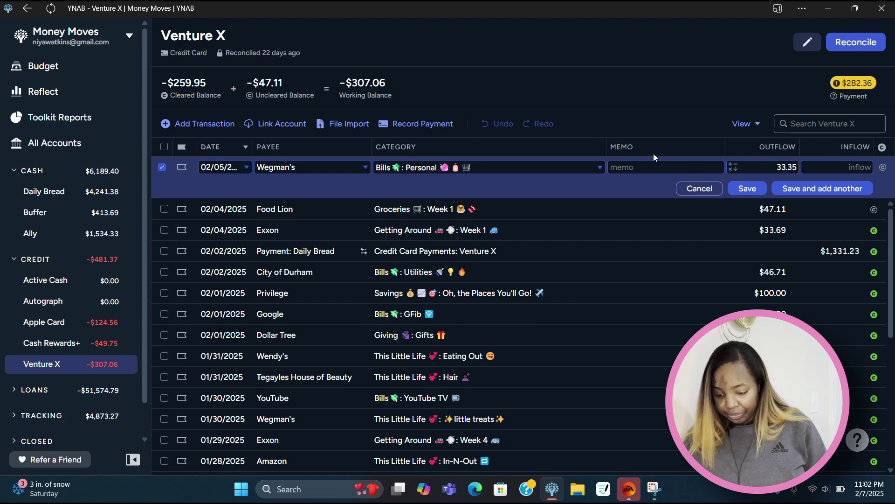
pyautogui.click(737, 192)
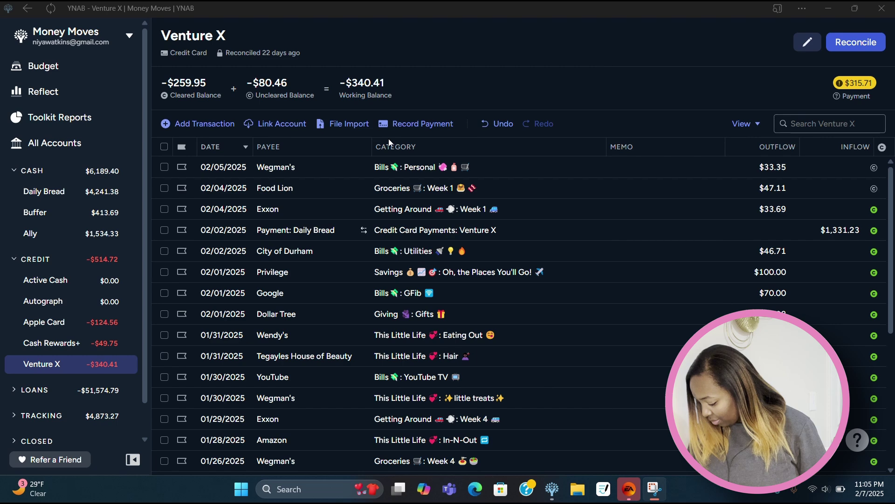
# Record a Wegman's transaction dated 02/06/2025 under This Little Life: little treats with an outflow of $6.92, and save it
pyautogui.click(208, 130)
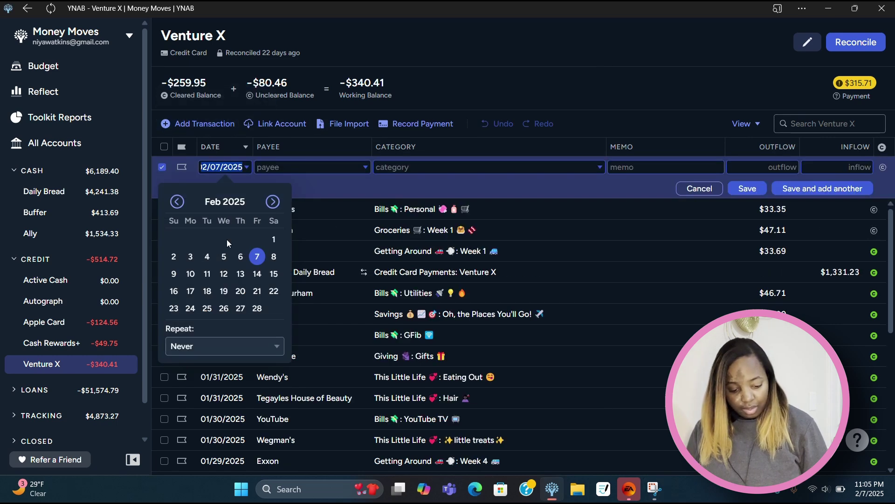
pyautogui.click(240, 256)
pyautogui.write('weg')
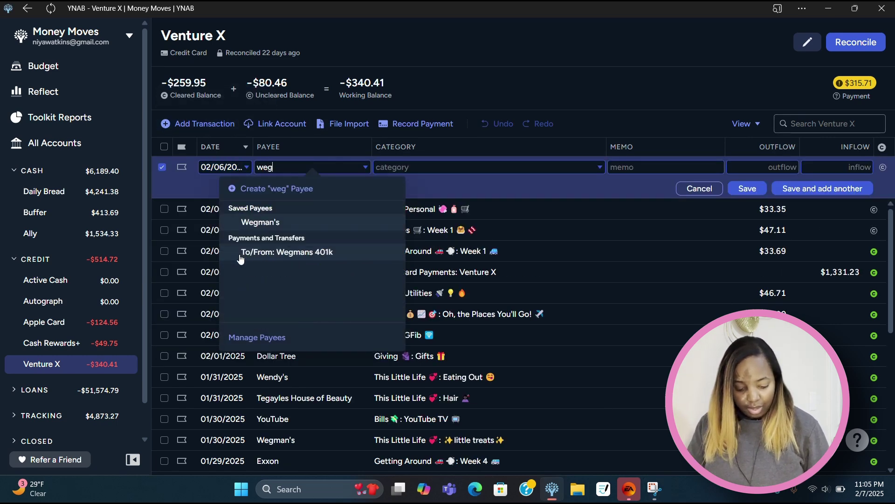
pyautogui.press('Tab')
pyautogui.write('l')
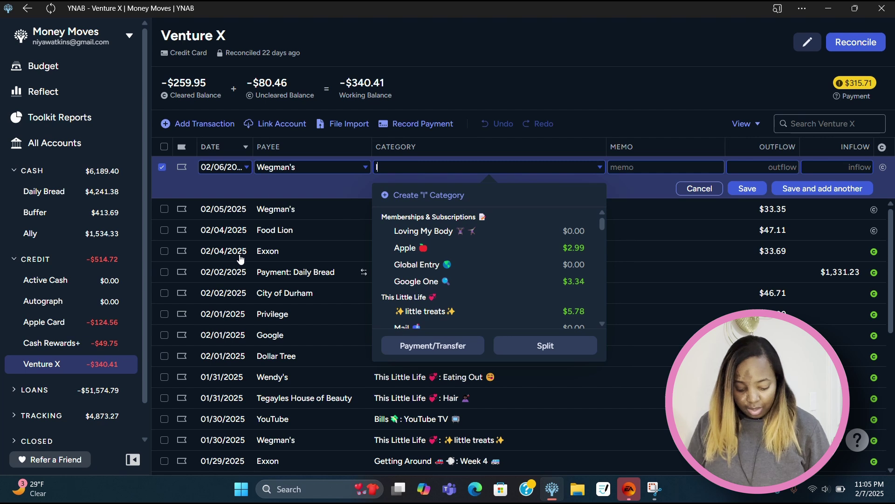
pyautogui.write('itt')
pyautogui.press('Return')
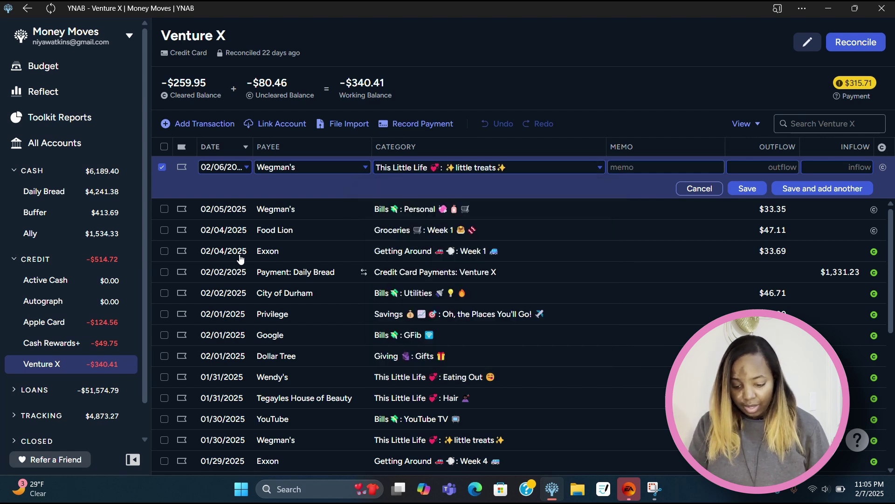
pyautogui.press('Tab')
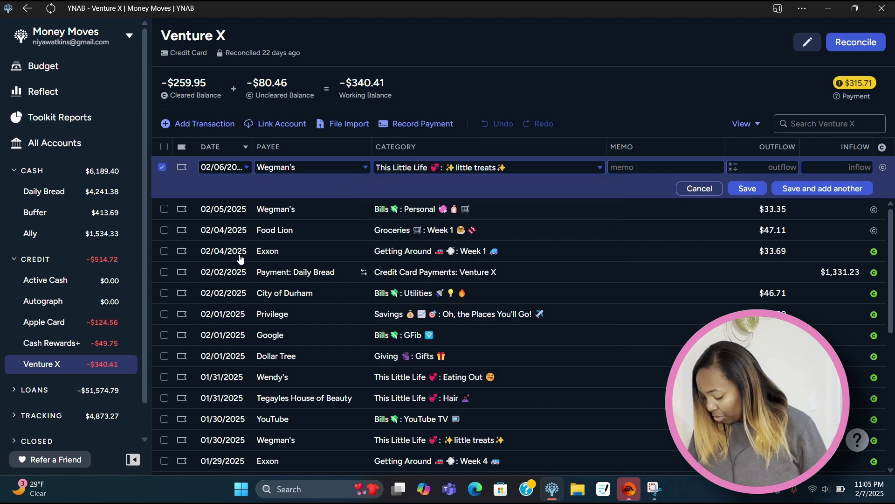
pyautogui.write('6')
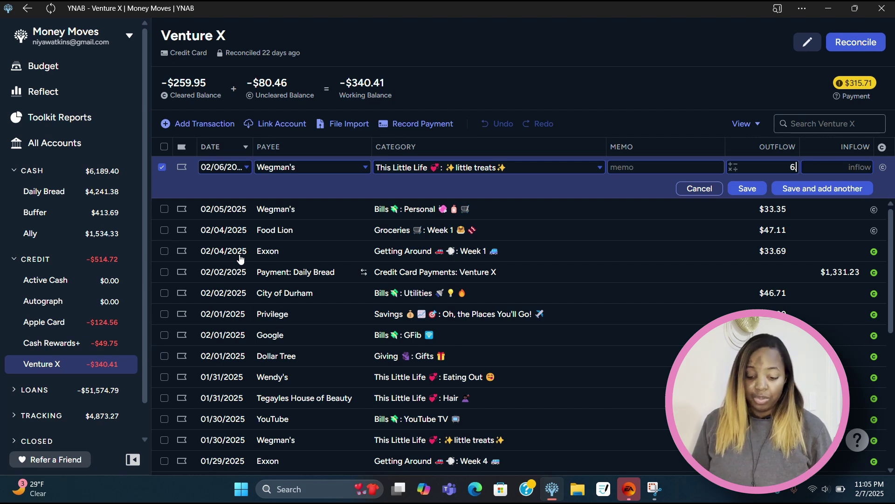
pyautogui.write('.92')
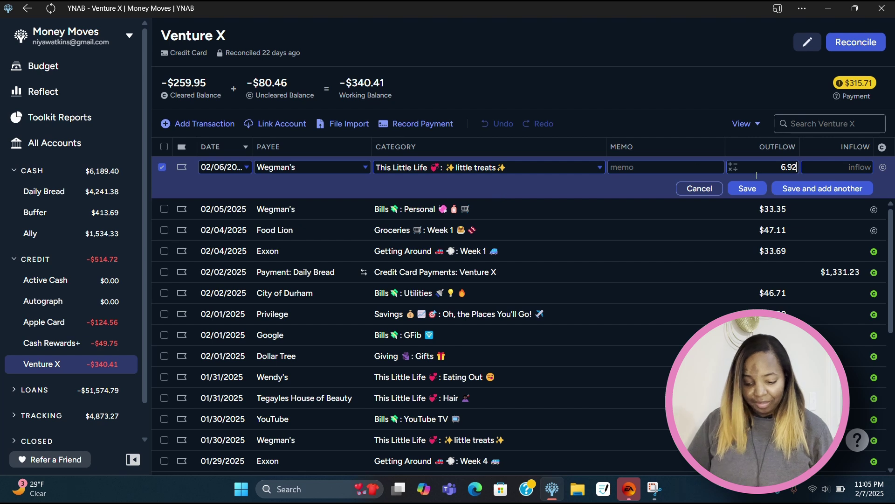
pyautogui.click(747, 188)
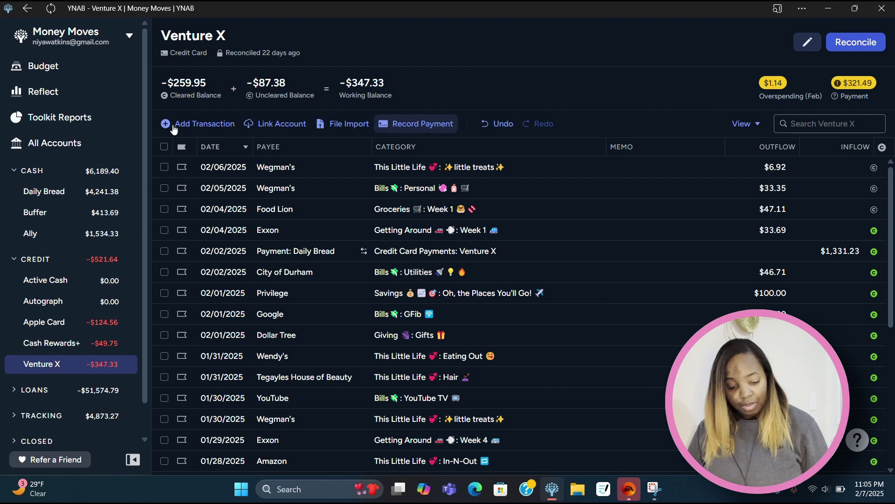
# Add a Popeyes transaction dated 02/06/2025 under This Little Life: Eating Out with an outflow of $9.66, and save it
pyautogui.click(180, 124)
pyautogui.click(242, 263)
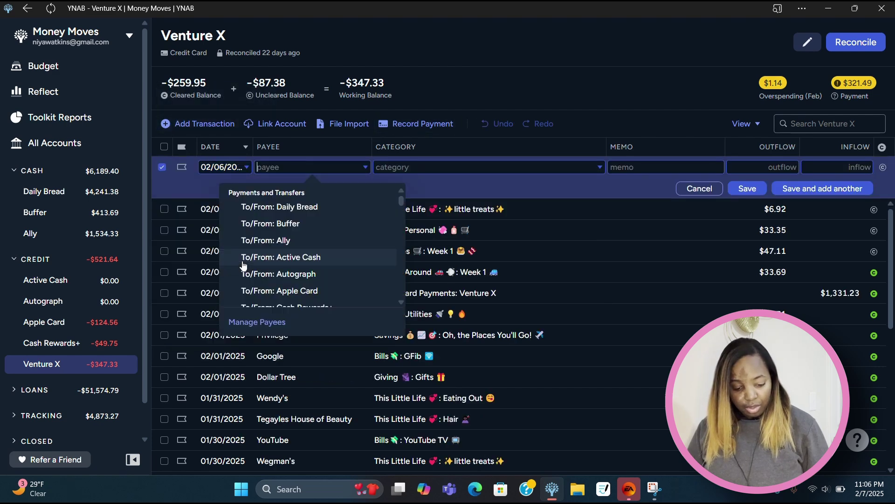
pyautogui.write('pop')
pyautogui.press('Tab')
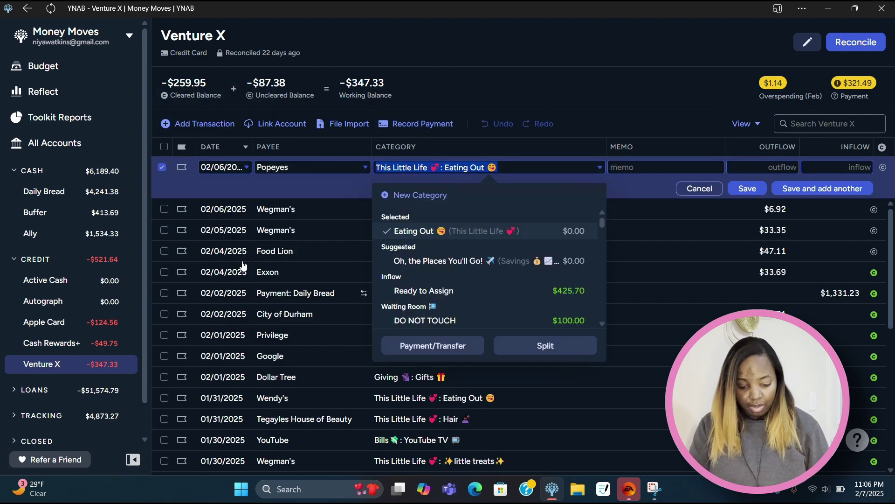
pyautogui.press('Tab')
pyautogui.press('Tab')
pyautogui.write('6')
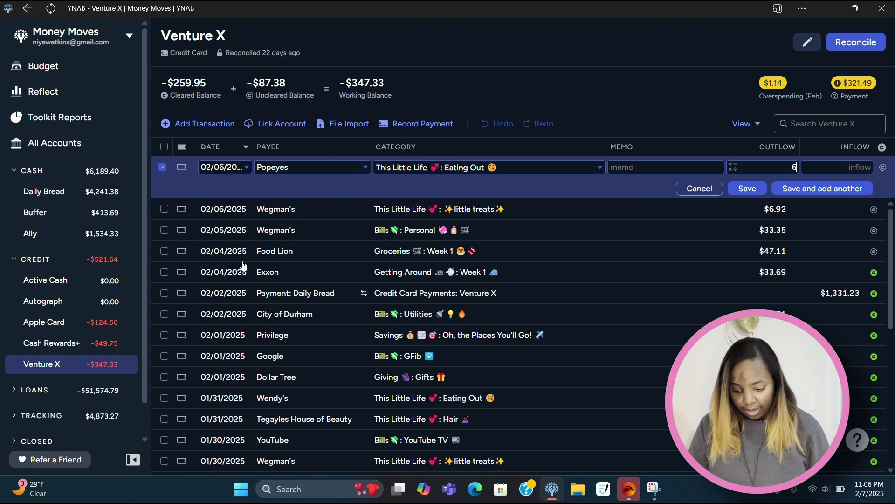
pyautogui.press('BackSpace')
pyautogui.write('9.66')
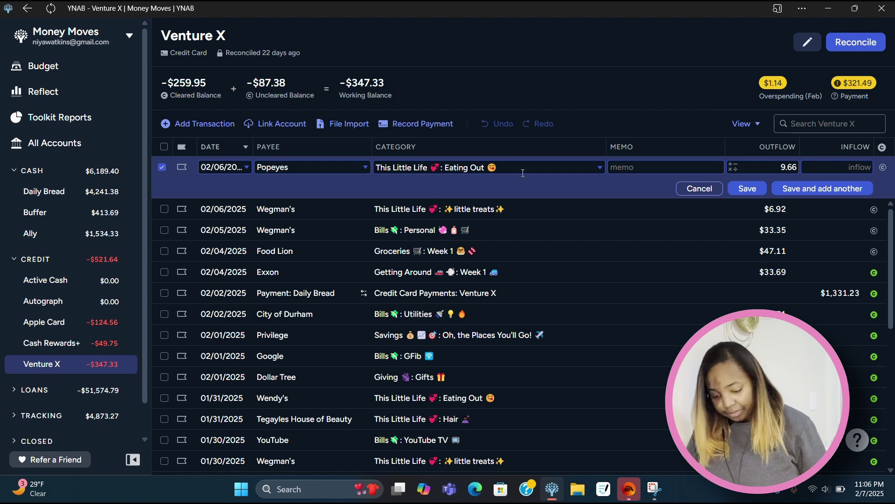
pyautogui.click(740, 189)
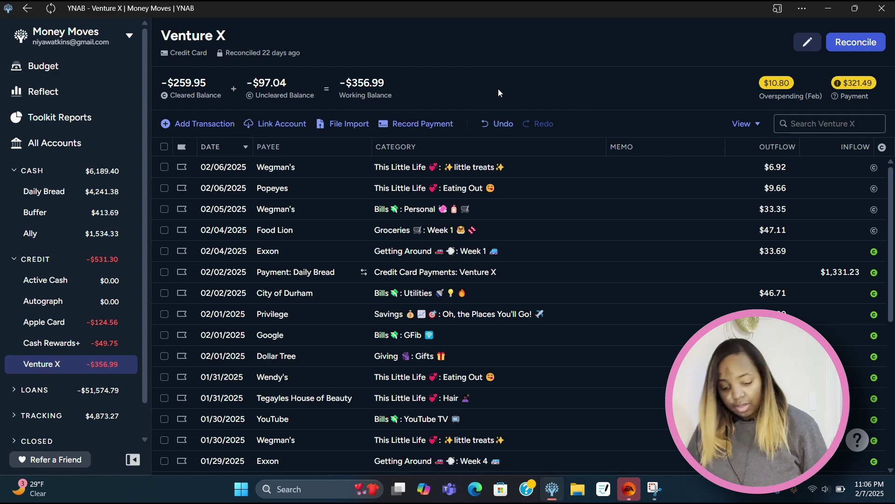
# Record an Old Navy transaction dated 02/06/2025 under Holiday Spending: Valentine's Day with an outflow of $96.73, and save it
pyautogui.click(201, 124)
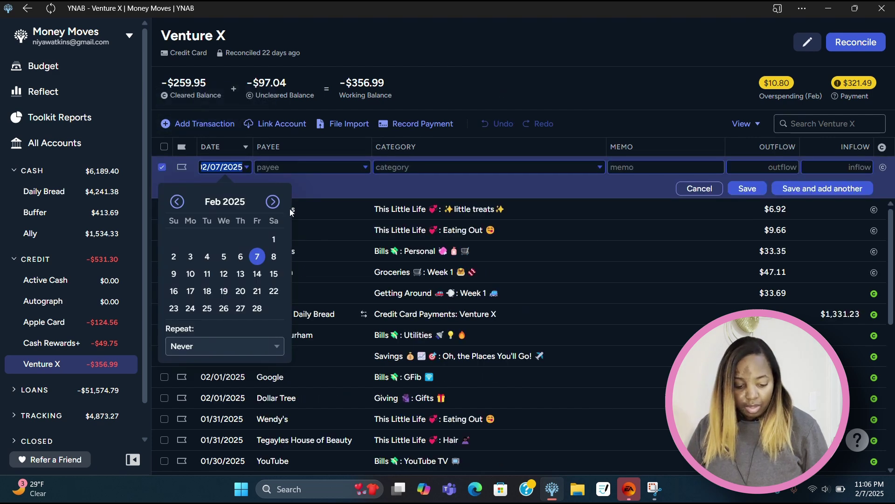
pyautogui.click(237, 264)
pyautogui.write('old navy')
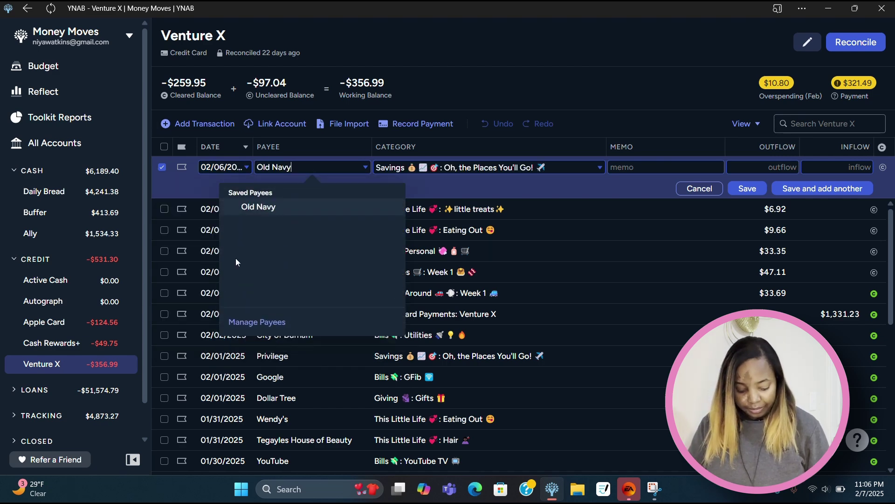
pyautogui.press('Tab')
pyautogui.write('va')
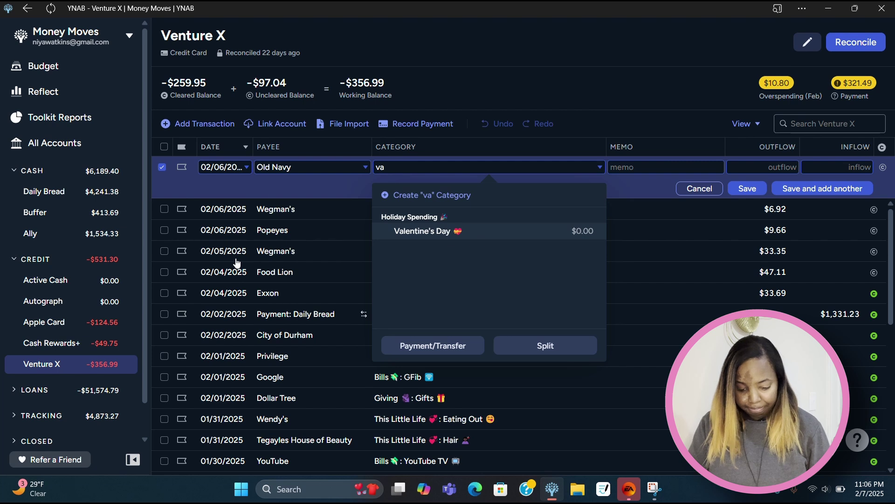
pyautogui.press('Return')
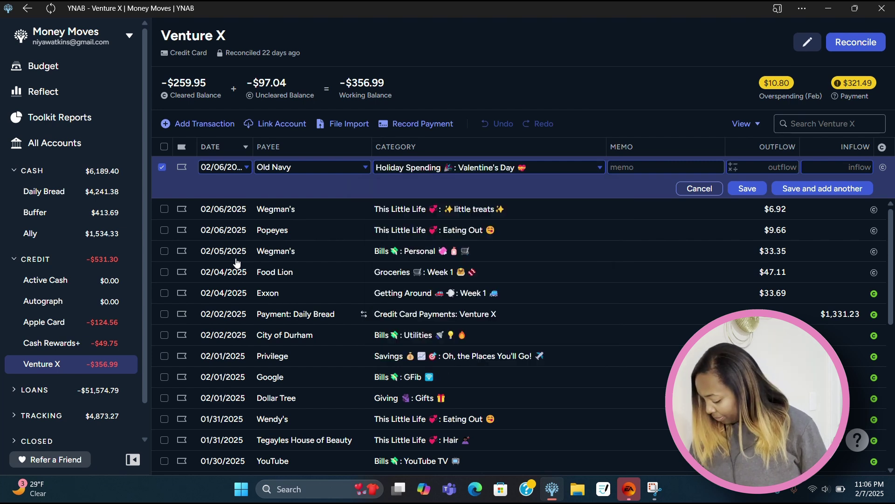
pyautogui.write('96.7')
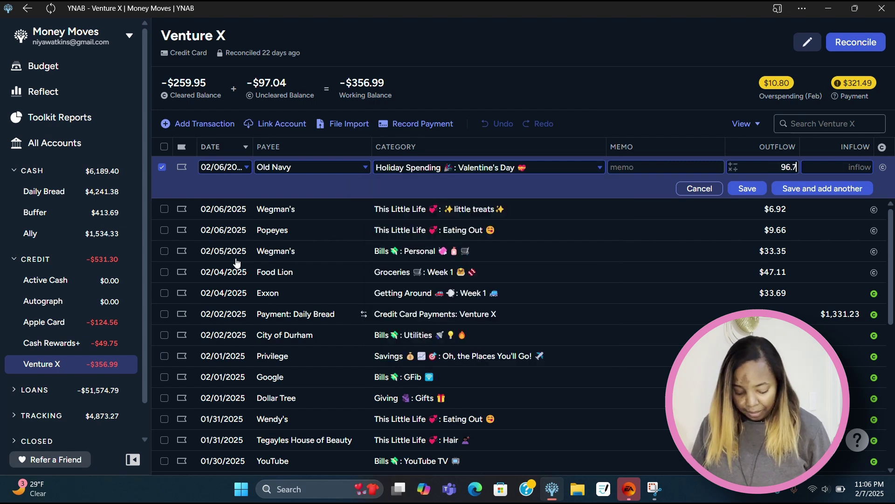
pyautogui.write('2')
pyautogui.press('BackSpace')
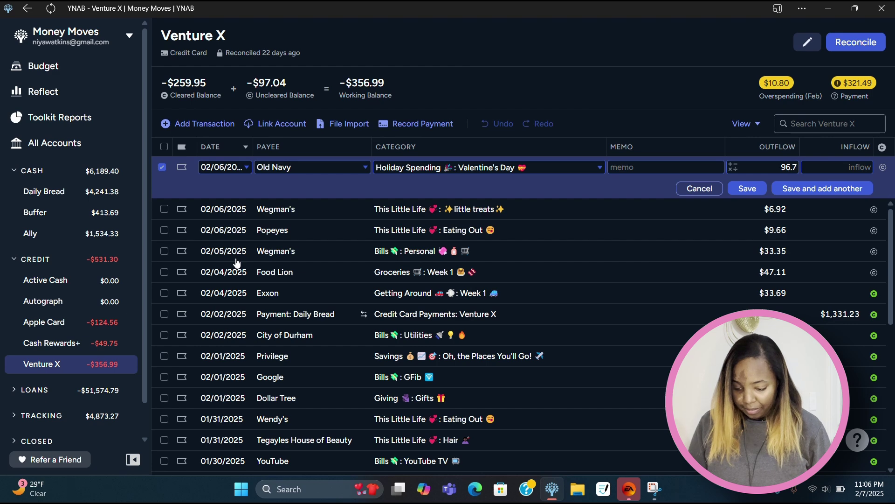
pyautogui.write('3')
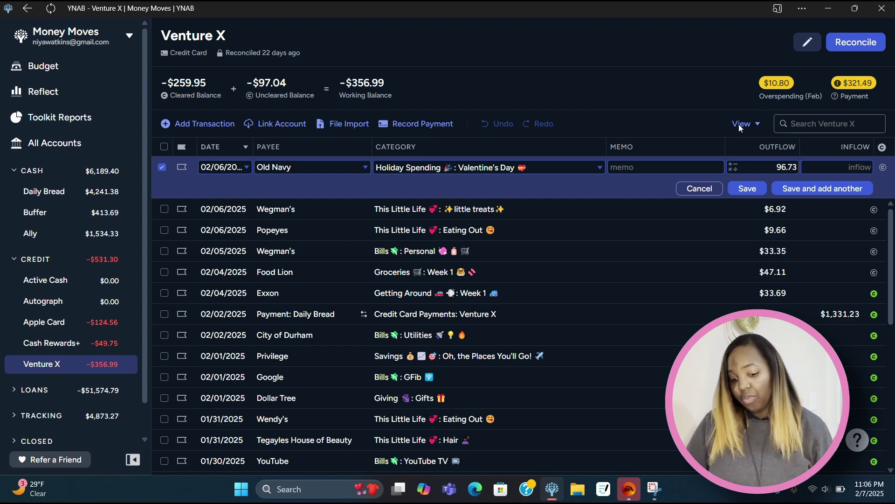
pyautogui.click(752, 190)
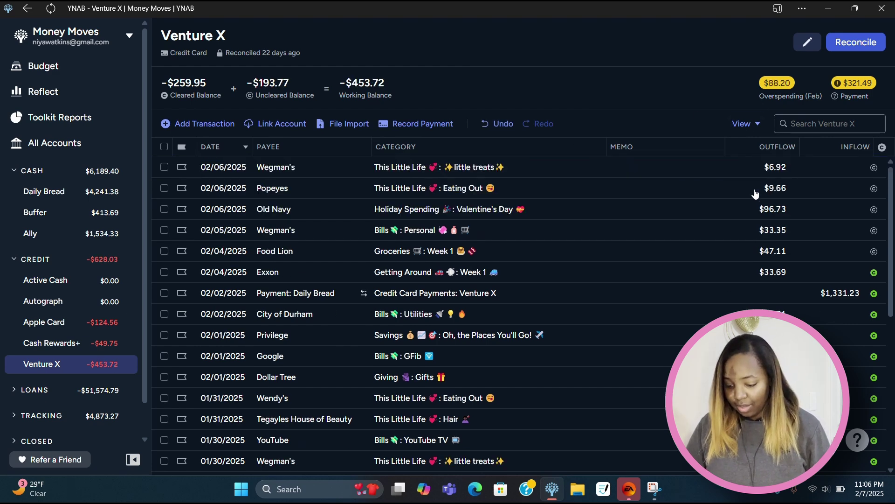
# Add a Geico transaction dated 02/07/2025 under Bills: Car Insurance with an outflow of $286.44, and save it
pyautogui.click(231, 125)
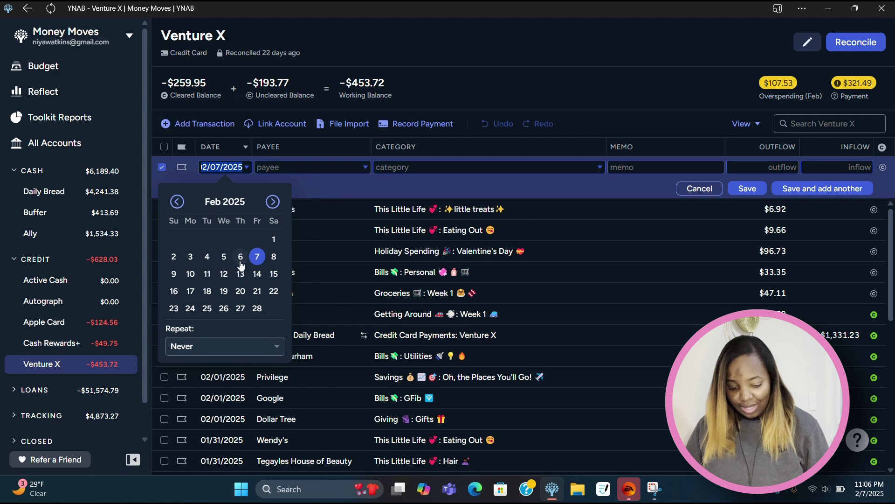
pyautogui.press('Tab')
pyautogui.write('ge')
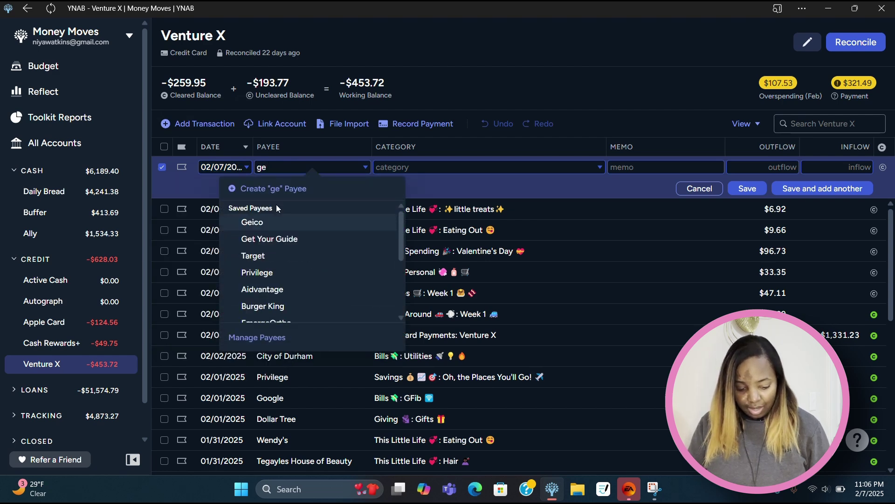
pyautogui.press('Tab')
pyautogui.press('Tab')
pyautogui.write('2')
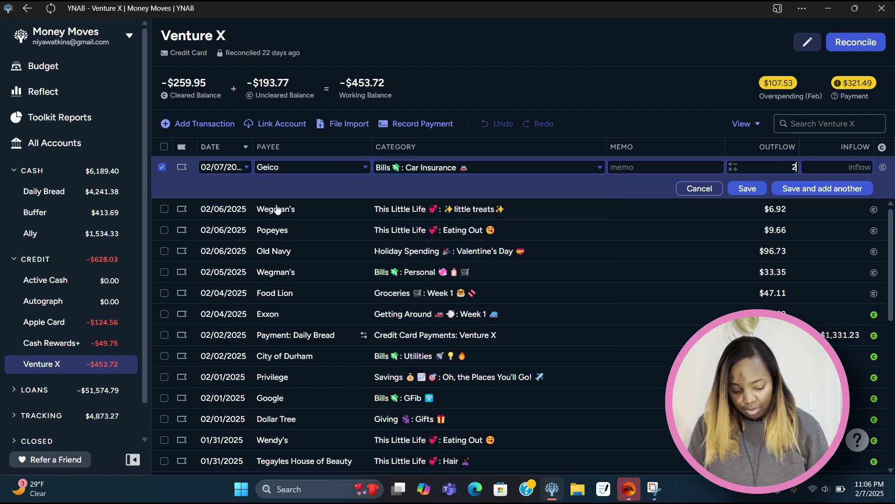
pyautogui.write('86.44')
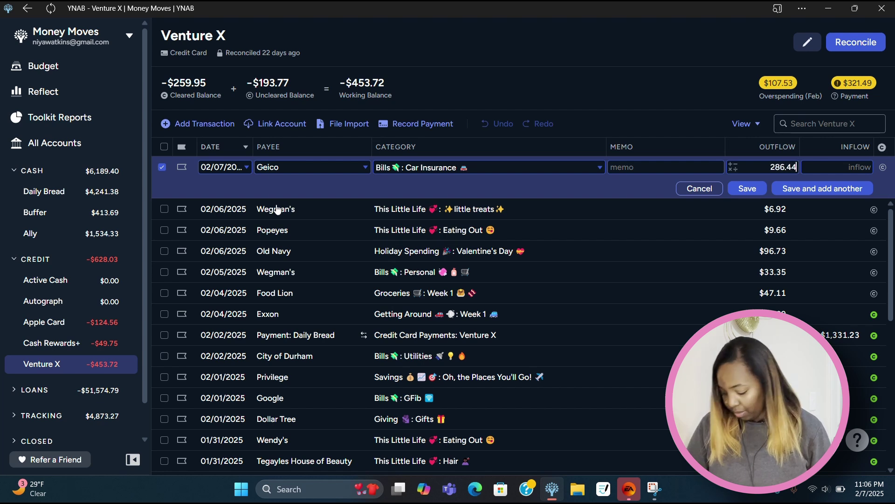
pyautogui.click(745, 189)
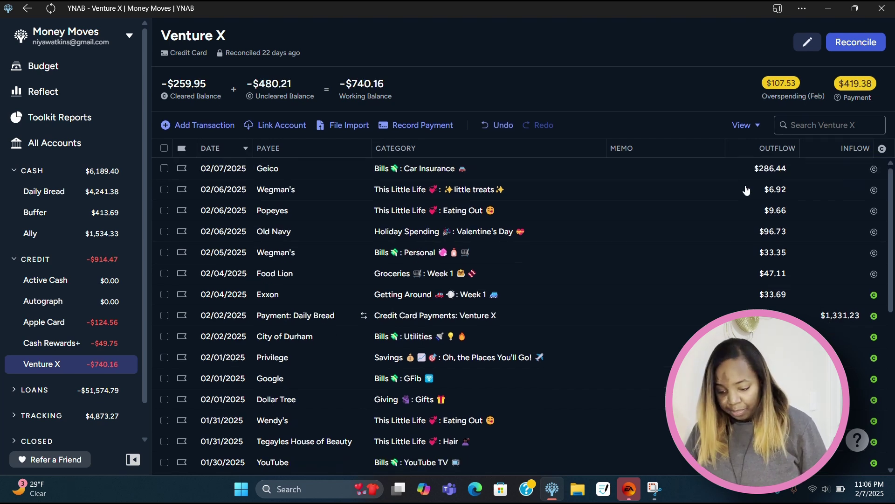
# Mark the Popeyes, Food Lion and both February Wegman's transactions as cleared, and reconcile Venture X at a balance of -$356.99
pyautogui.click(874, 189)
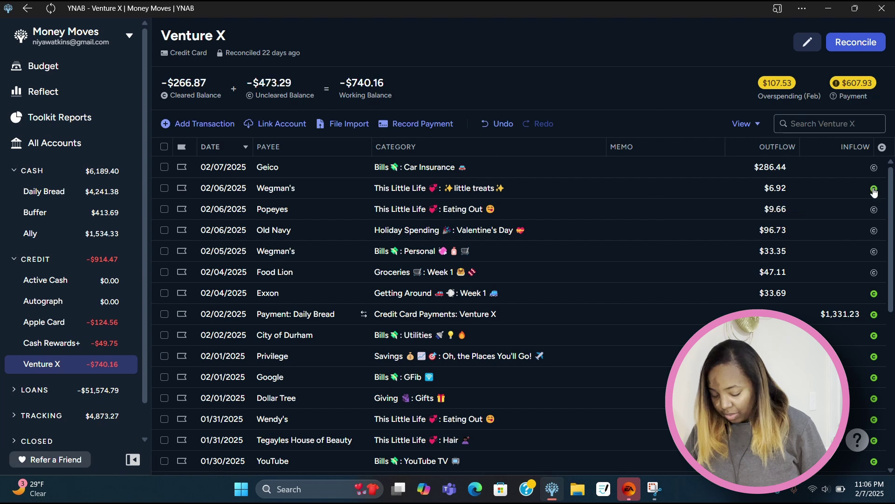
pyautogui.click(874, 210)
pyautogui.click(874, 251)
pyautogui.click(874, 273)
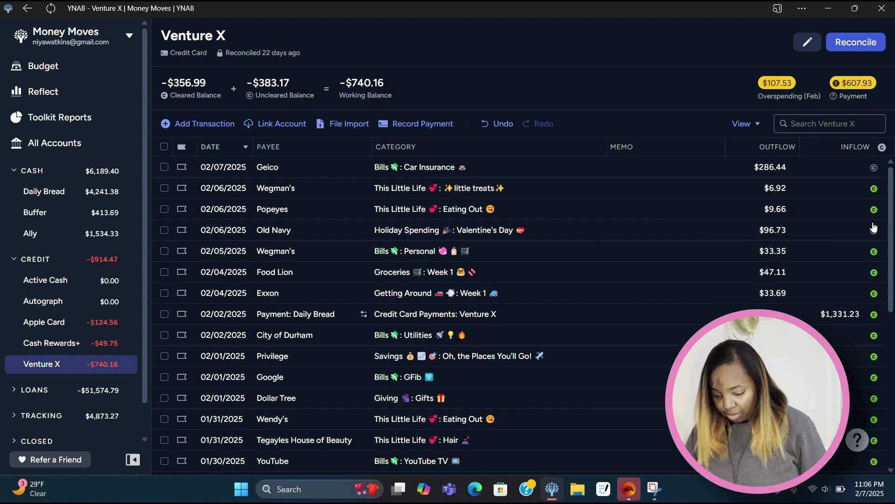
pyautogui.click(857, 47)
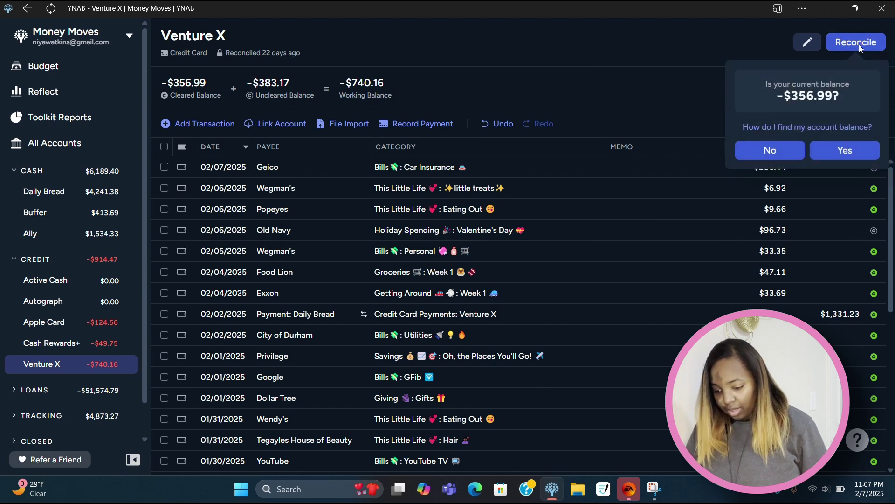
pyautogui.click(826, 154)
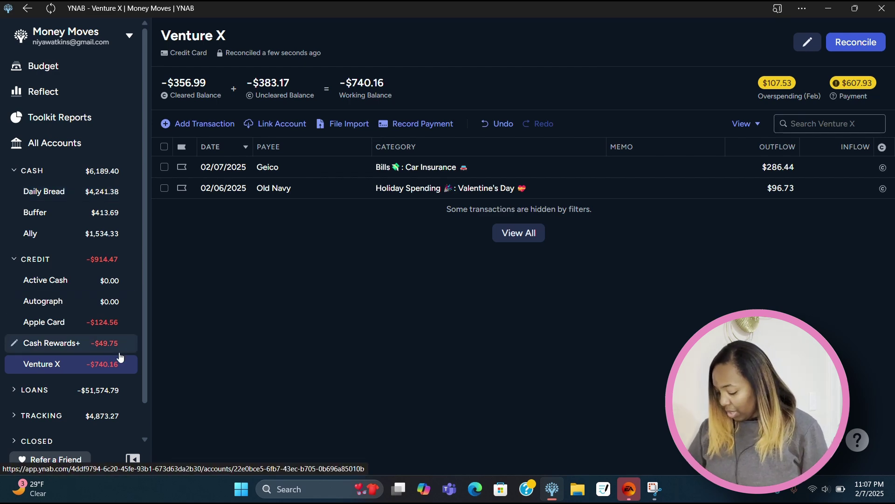
# In the Cash Rewards+ account, mark the two 02/01/2025 Exxon transactions and the three Wegman's transactions as cleared
pyautogui.click(107, 349)
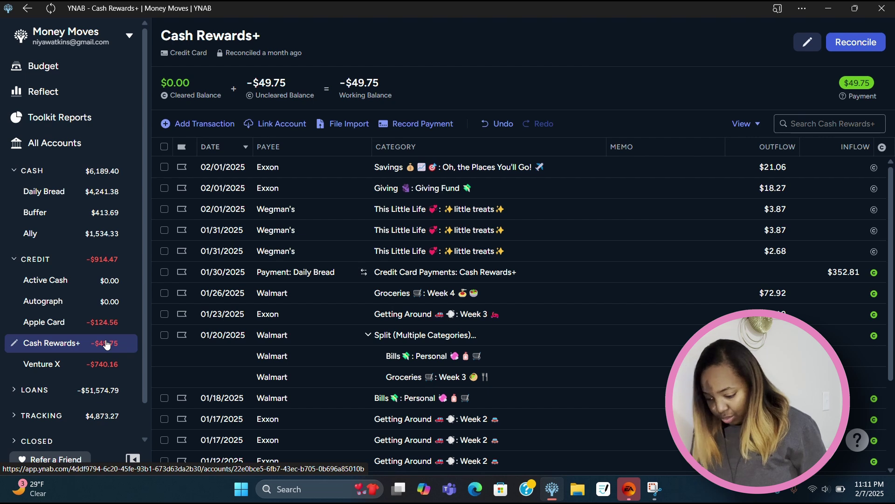
pyautogui.click(875, 189)
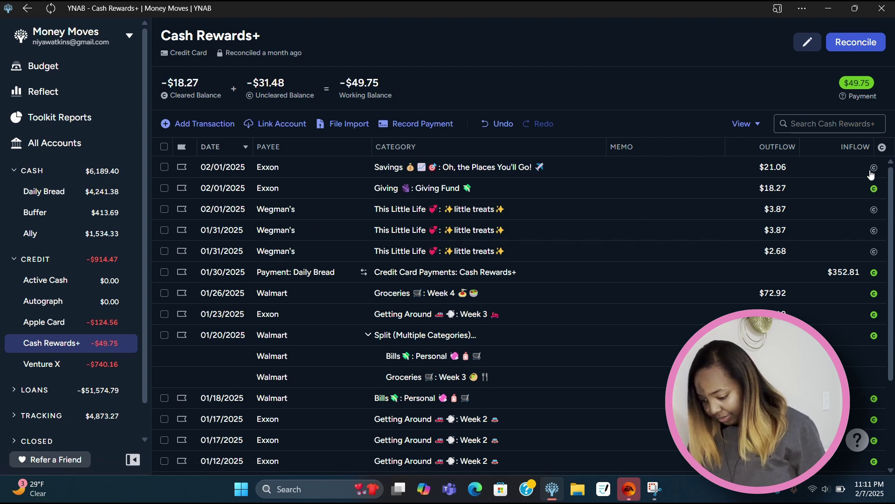
pyautogui.click(874, 168)
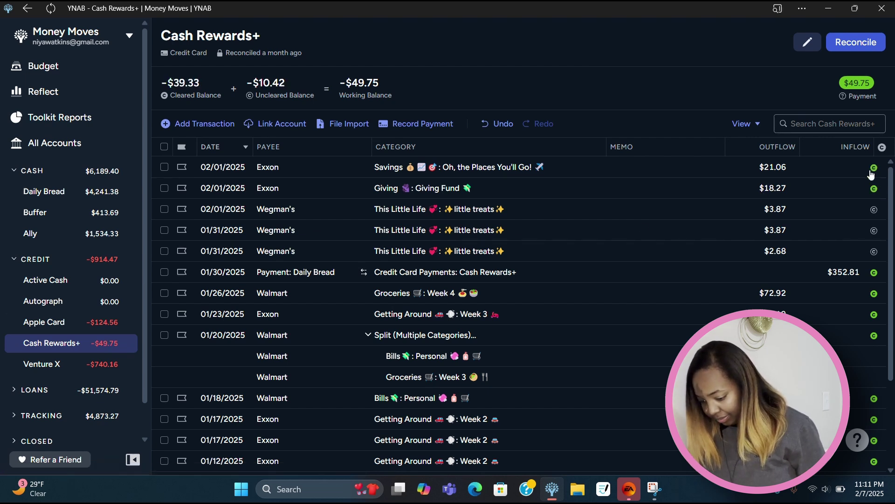
pyautogui.click(873, 211)
pyautogui.click(874, 230)
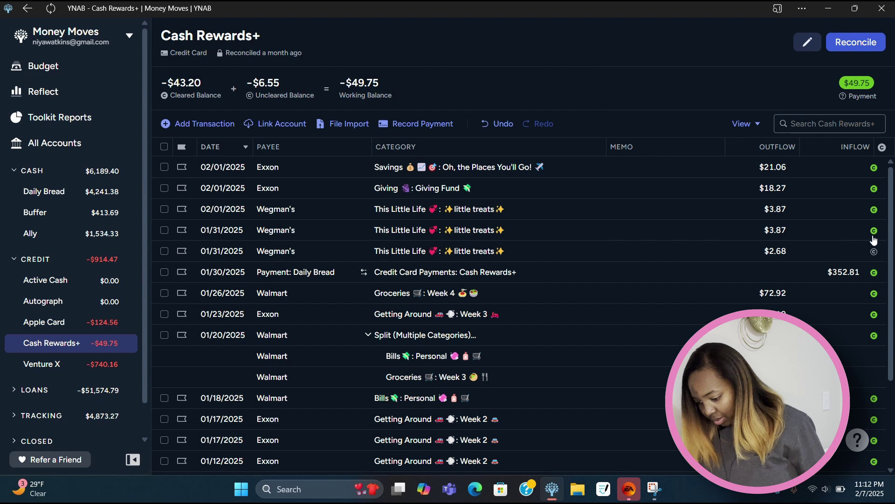
pyautogui.click(874, 252)
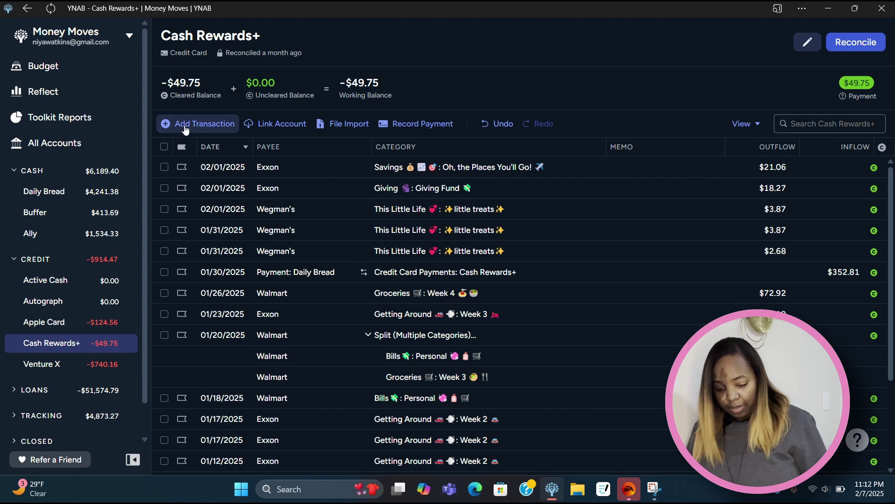
# Add a Vending transaction dated 02/03/2025 under This Little Life: little treats with an outflow of $0.35, and save it
pyautogui.click(184, 124)
pyautogui.click(190, 257)
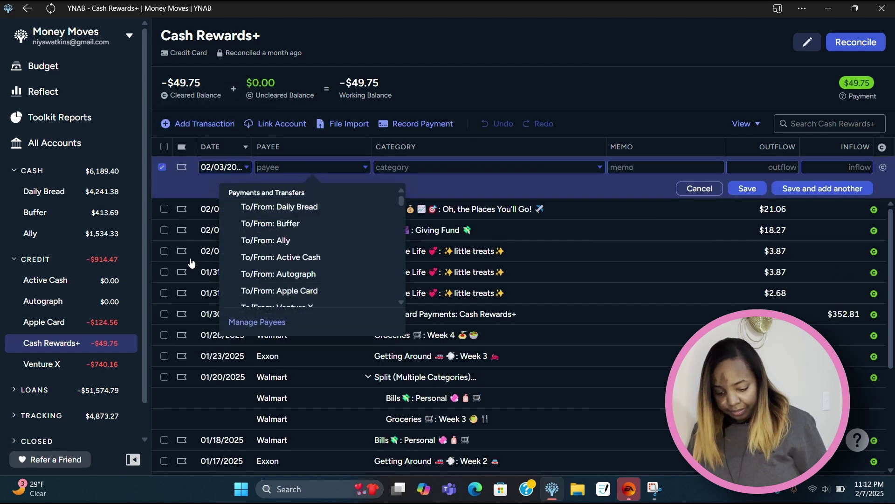
pyautogui.write('Vending')
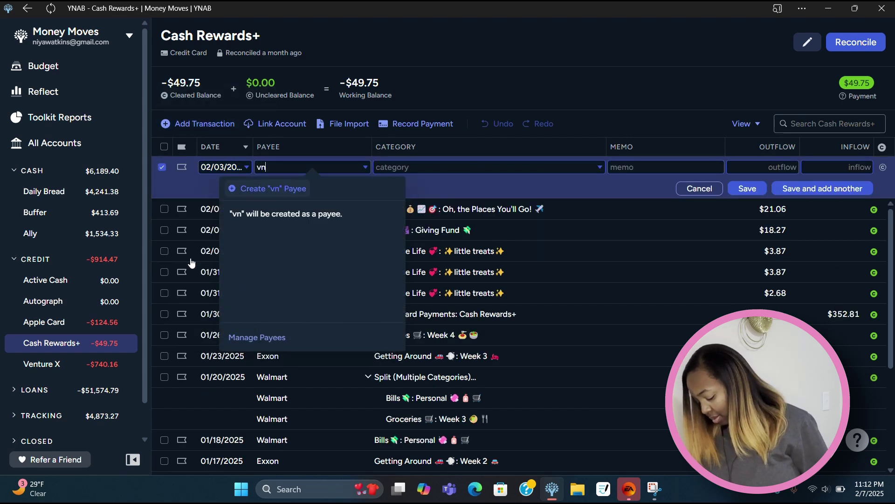
pyautogui.press('Tab')
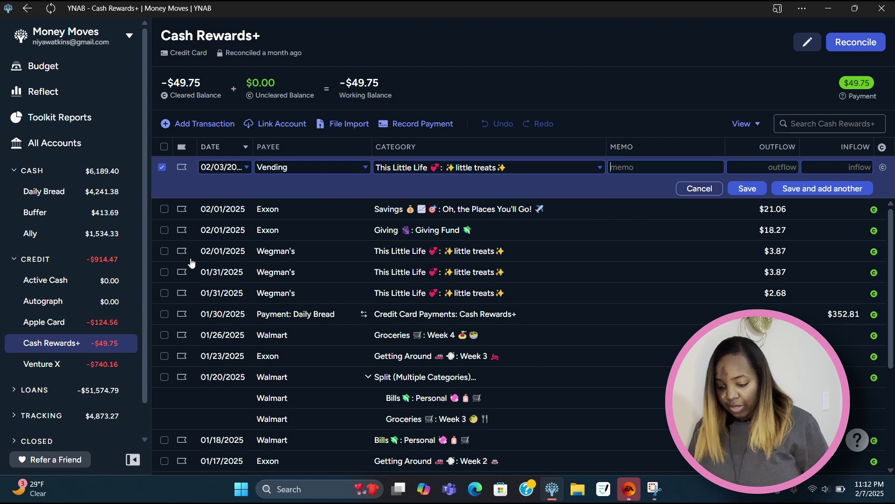
pyautogui.press('Tab')
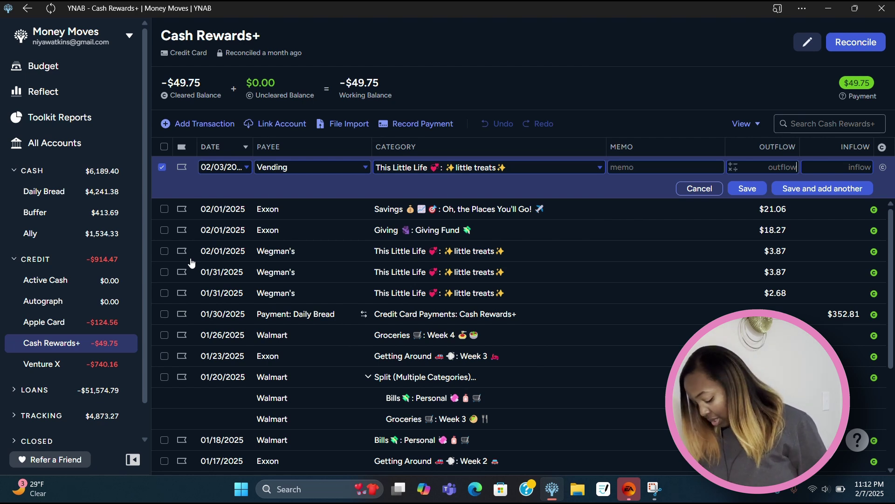
pyautogui.write('.35')
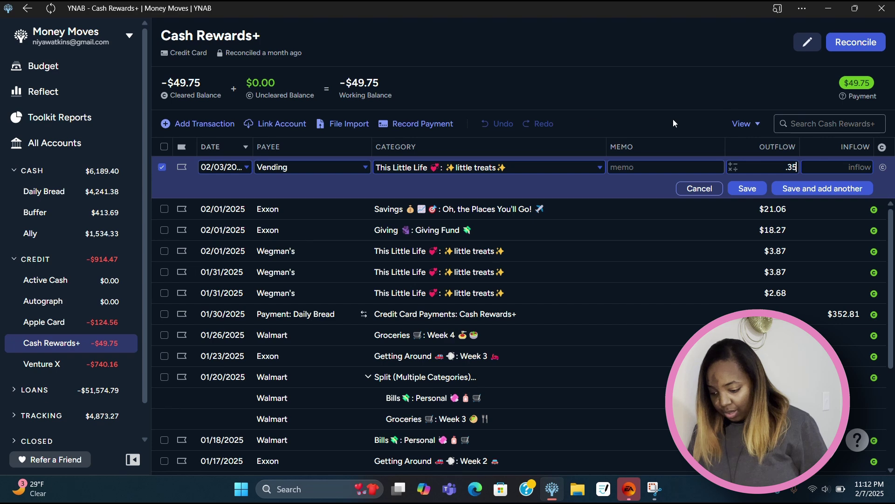
pyautogui.click(731, 187)
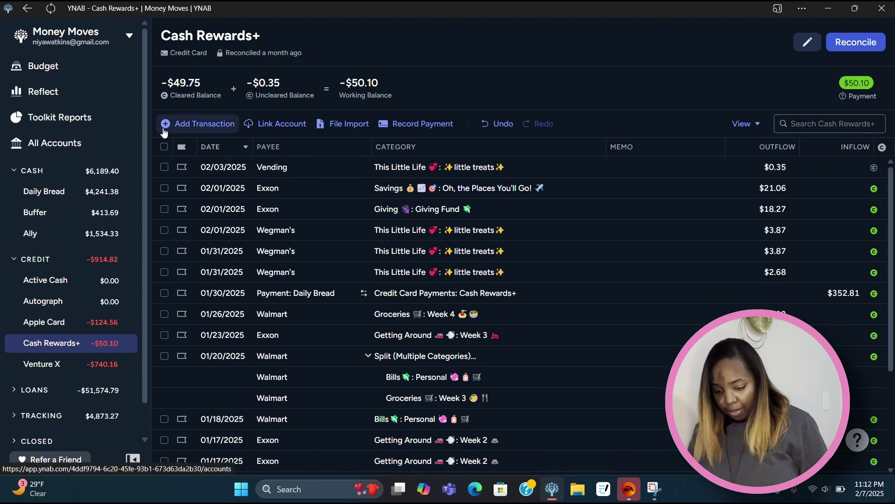
# Add a Vending transaction dated 02/04/2025 under This Little Life: little treats with an outflow of $1.85, and save it
pyautogui.click(166, 136)
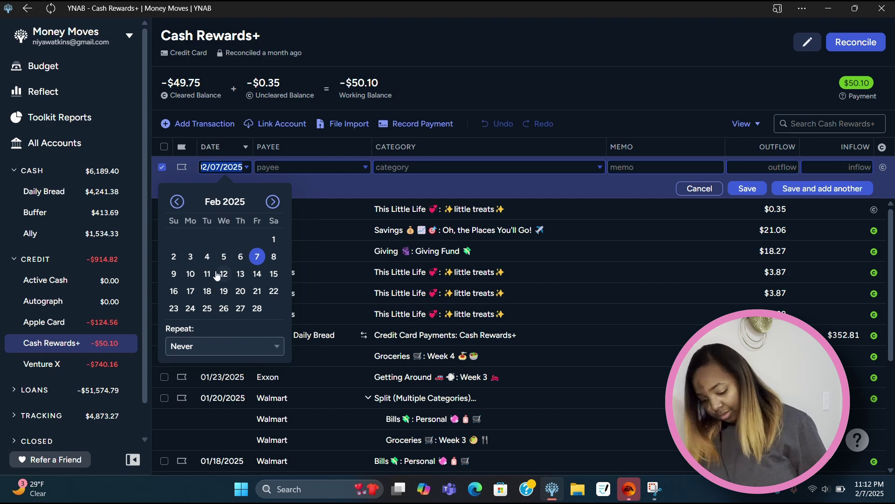
pyautogui.click(207, 256)
pyautogui.write('ve')
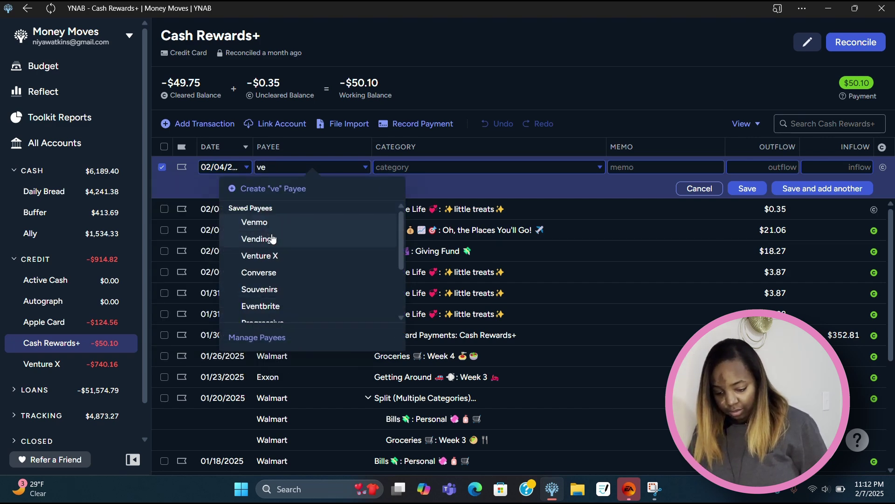
pyautogui.click(271, 239)
pyautogui.press('Tab')
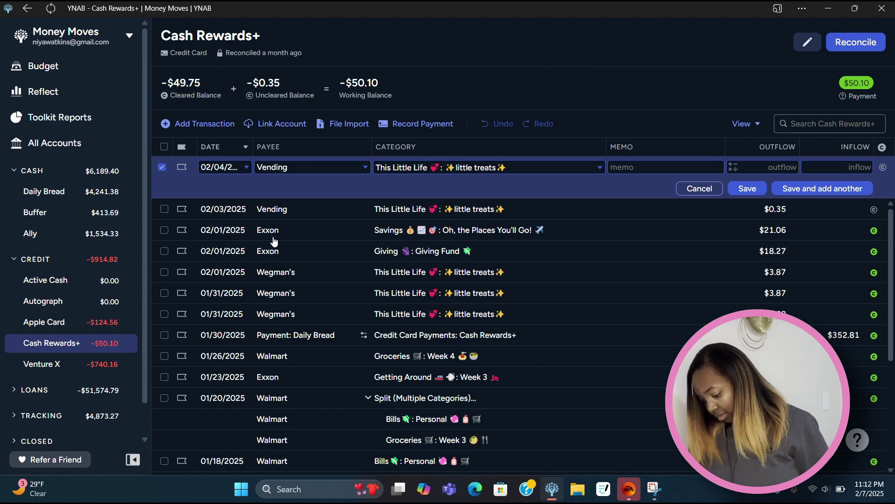
pyautogui.write('1,8')
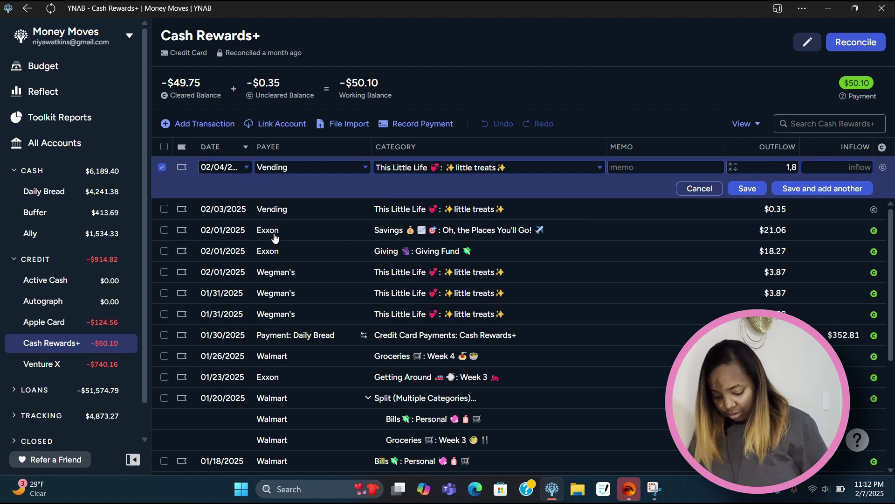
pyautogui.press('BackSpace')
pyautogui.write('.8')
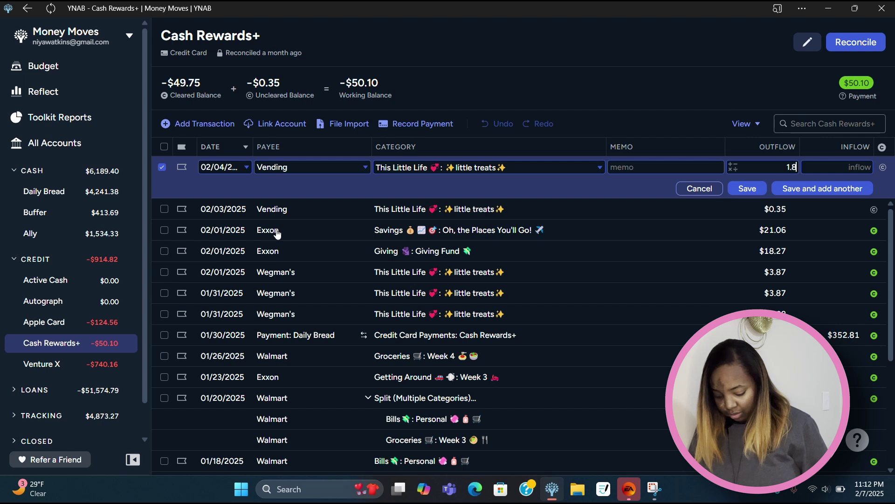
pyautogui.write('5')
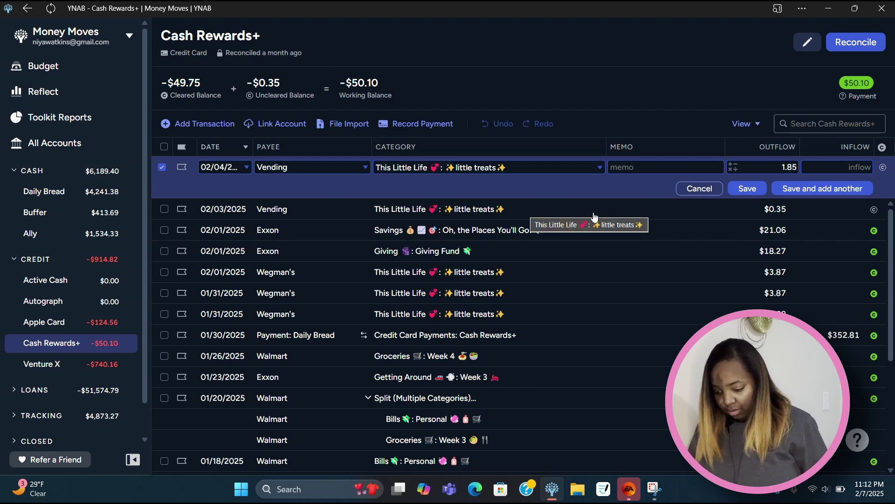
pyautogui.click(745, 189)
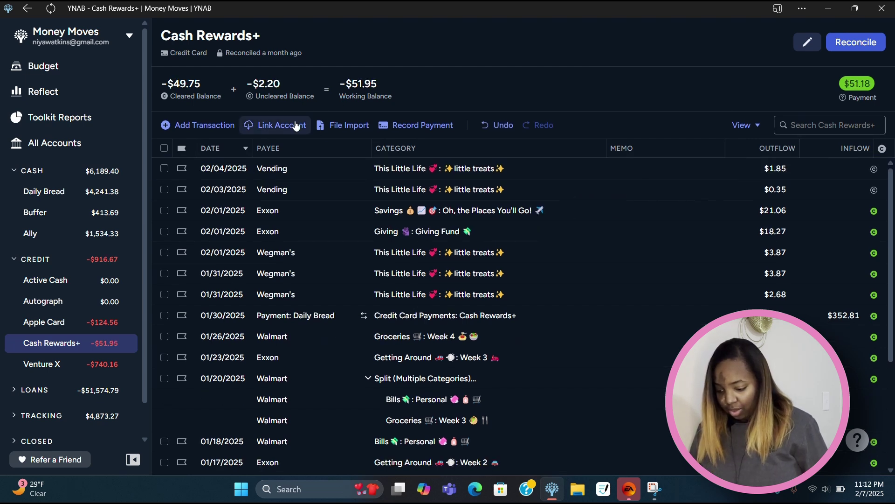
# Add a Vending transaction dated 02/06/2025 under This Little Life: little treats with an outflow of $1.10, and save it
pyautogui.click(205, 124)
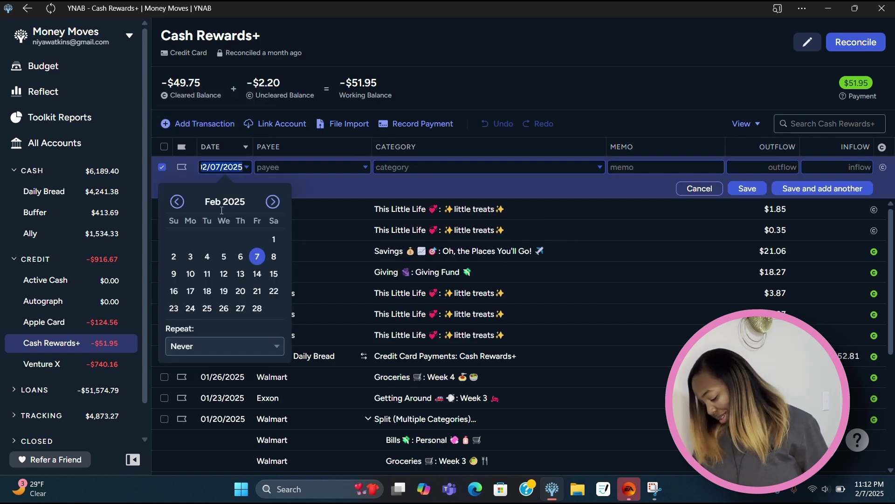
pyautogui.click(238, 257)
pyautogui.press('Tab')
pyautogui.write('v')
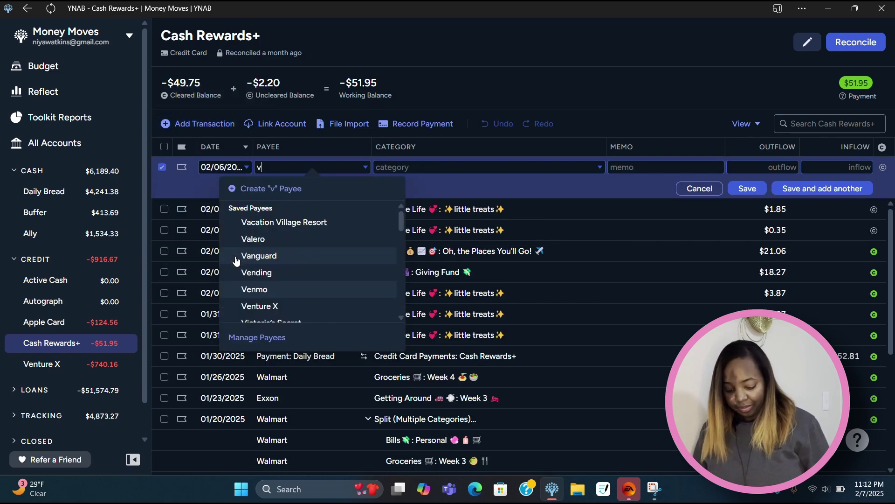
pyautogui.write('en')
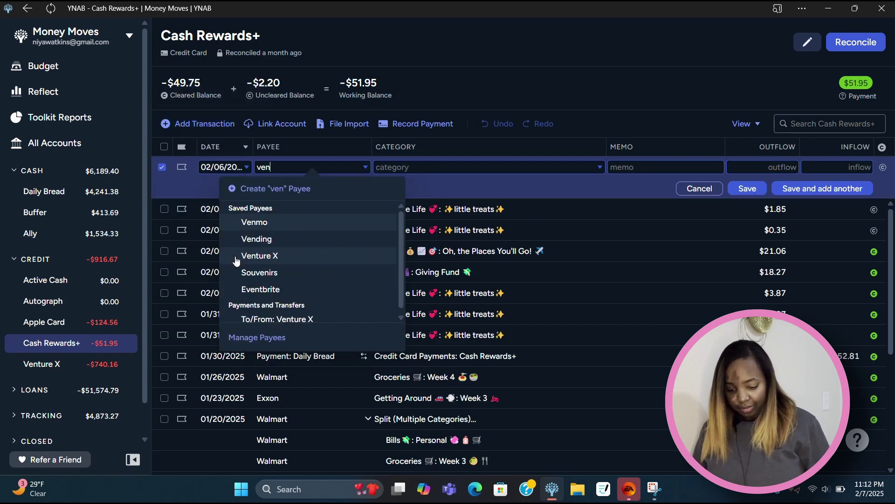
pyautogui.click(260, 242)
pyautogui.press('Tab')
pyautogui.press('Tab')
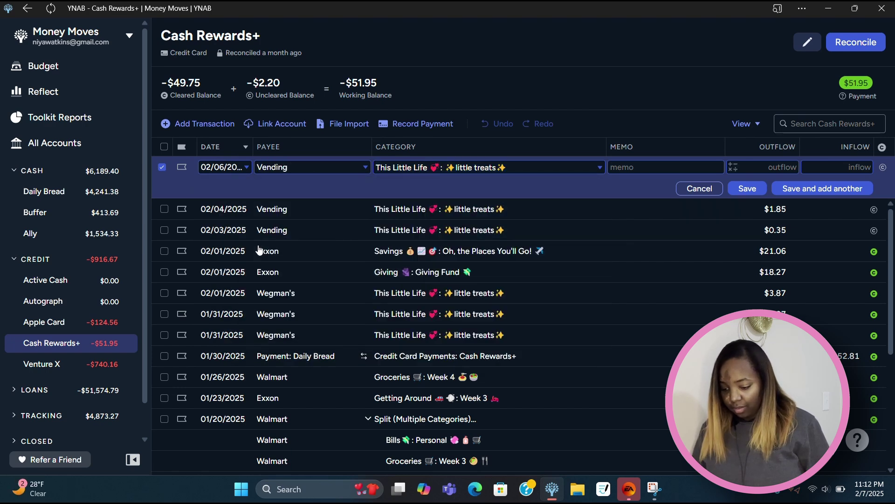
pyautogui.write('1.10')
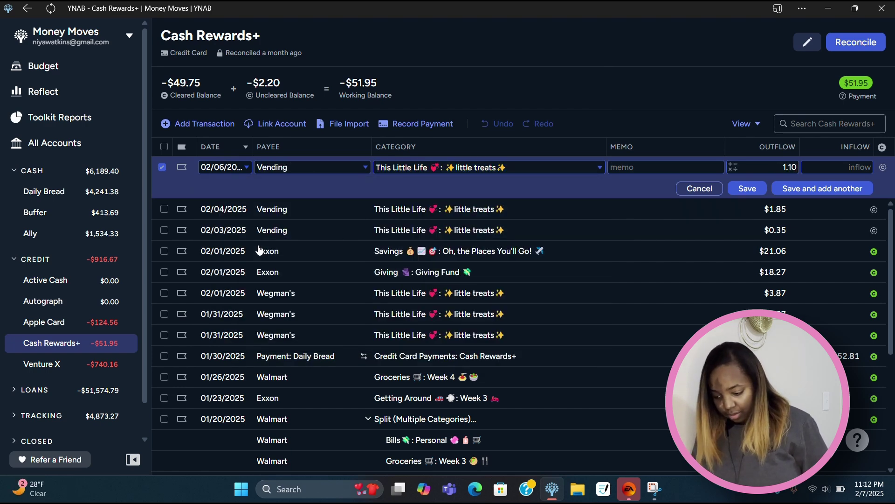
pyautogui.click(750, 188)
# Add a second Vending transaction dated 02/06/2025 under This Little Life: little treats with an outflow of $1.35, and save it
pyautogui.click(207, 122)
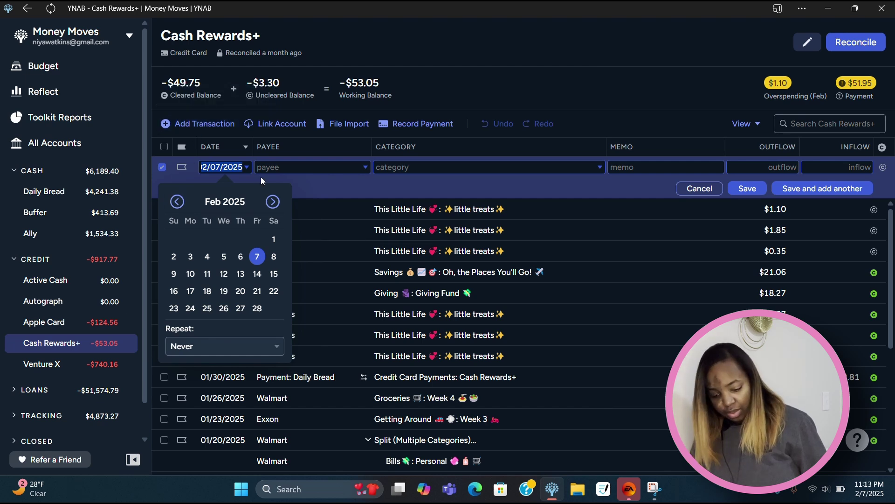
pyautogui.click(239, 256)
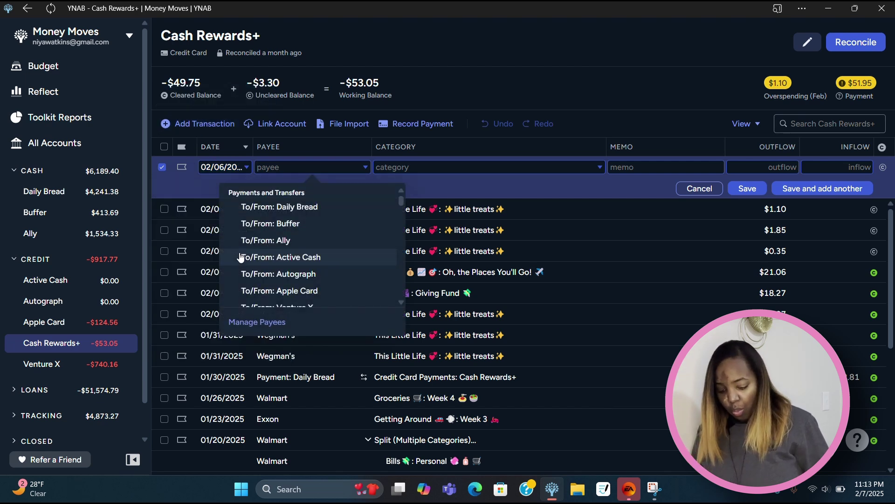
pyautogui.write('vend')
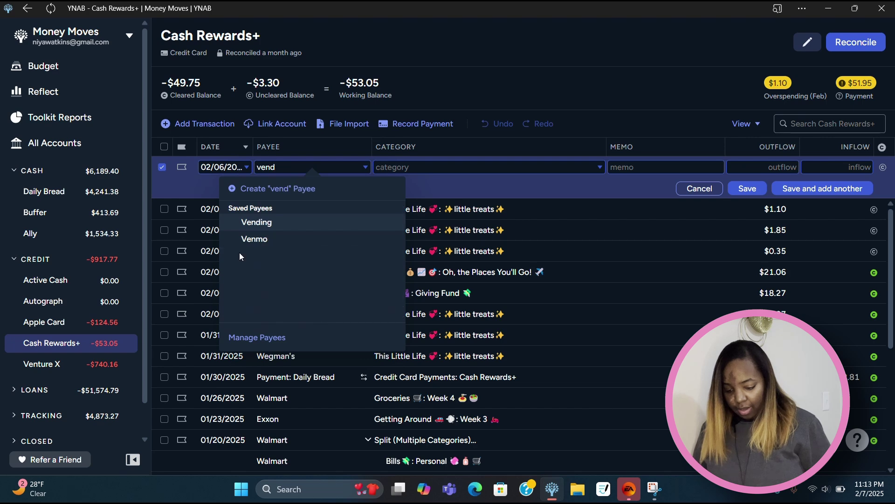
pyautogui.click(258, 221)
pyautogui.press('Tab')
pyautogui.press('Tab')
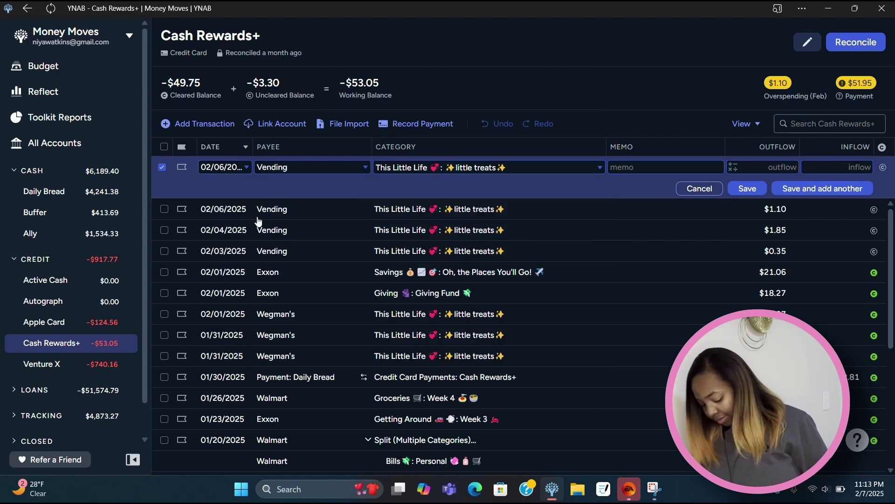
pyautogui.write('1.35')
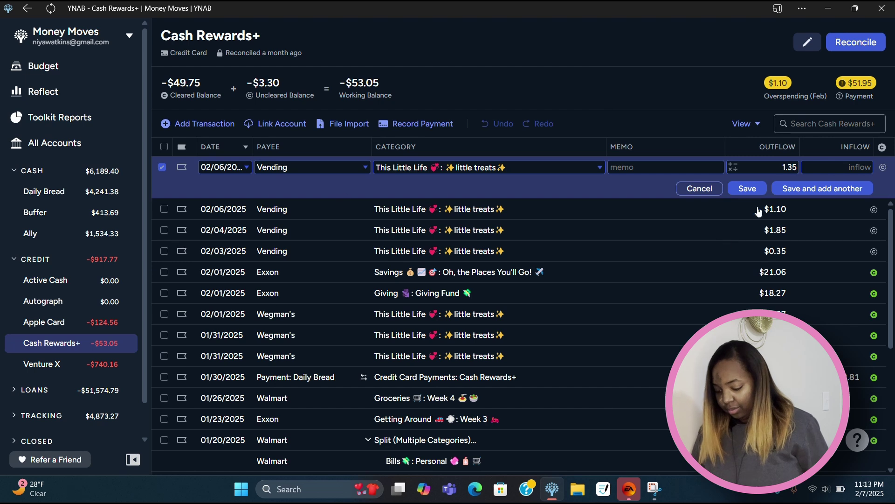
pyautogui.click(760, 190)
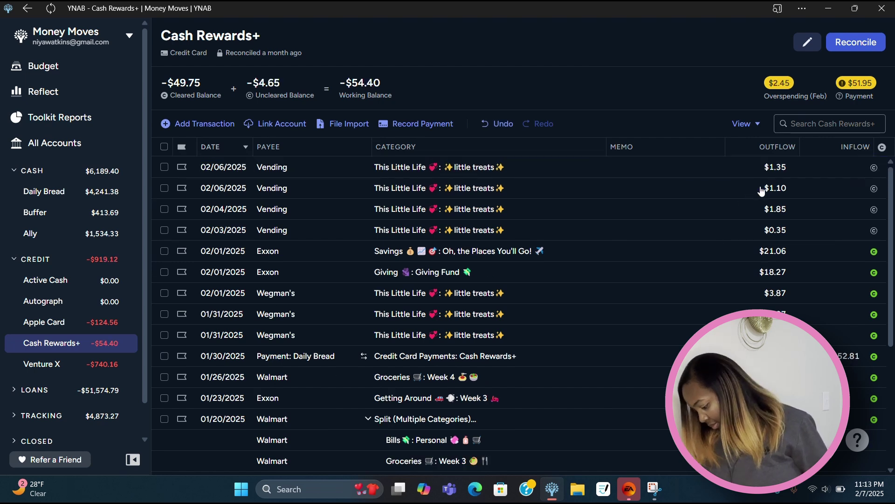
# Mark the four February Vending transactions as cleared, and reconcile Cash Rewards+ at a balance of -$54.40
pyautogui.click(875, 171)
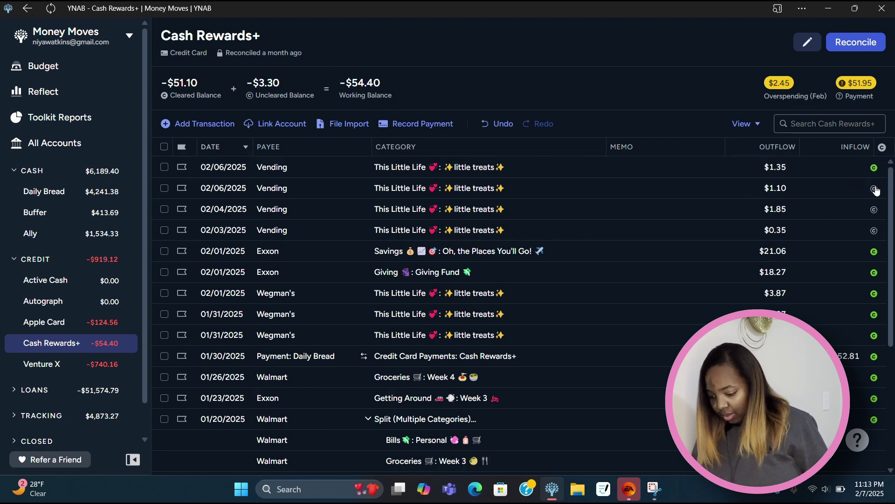
pyautogui.click(875, 191)
pyautogui.click(875, 213)
pyautogui.click(875, 233)
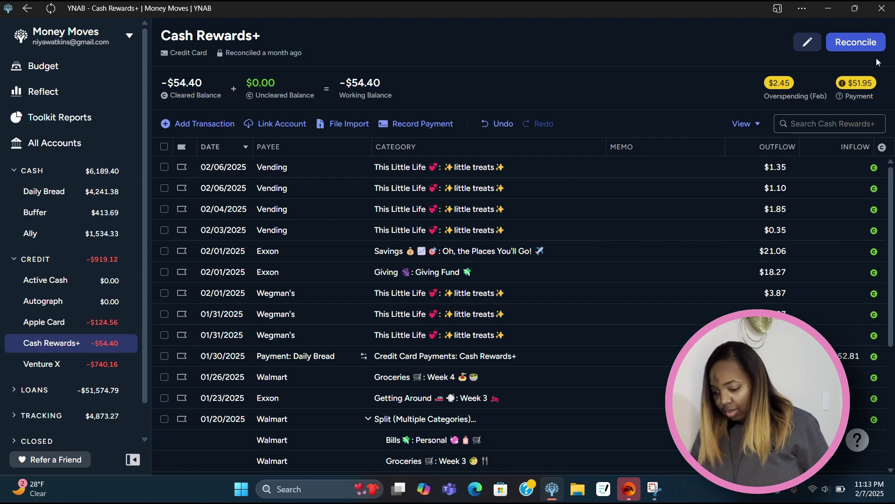
pyautogui.click(842, 44)
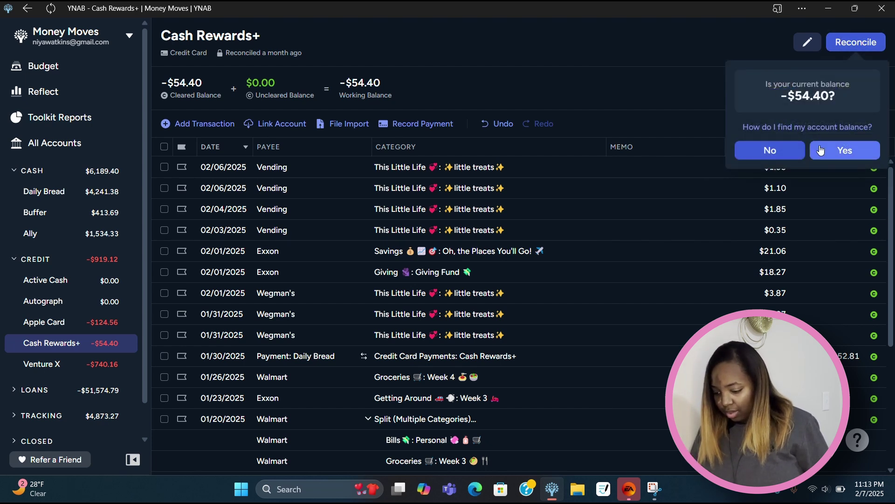
pyautogui.click(820, 148)
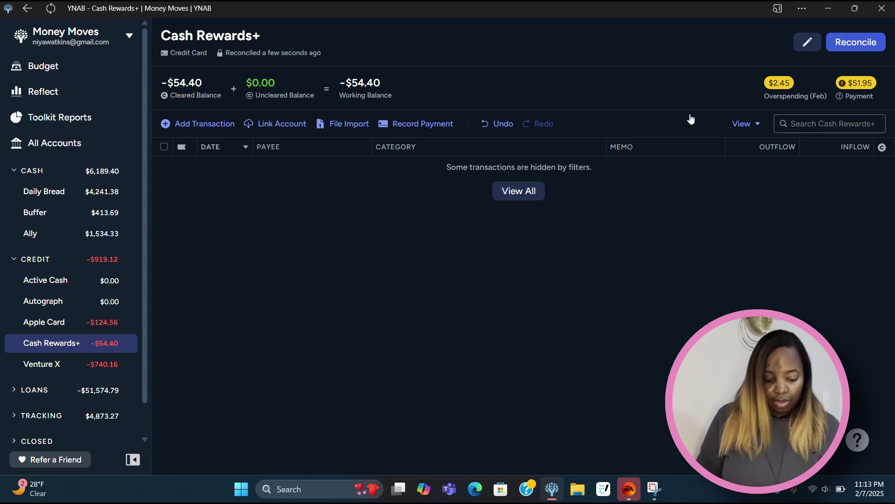
# In the Daily Bread account, start a Wegman's transaction dated 02/05/2025 and split it into multiple categories
pyautogui.click(113, 194)
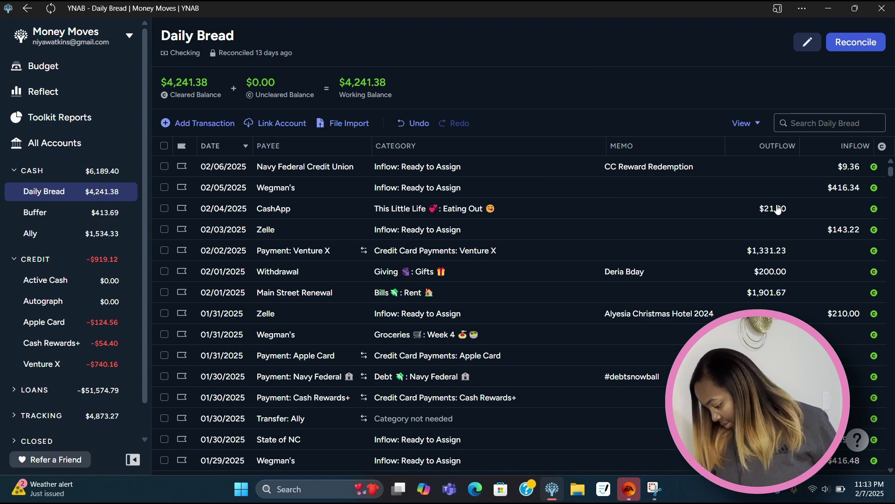
pyautogui.click(223, 125)
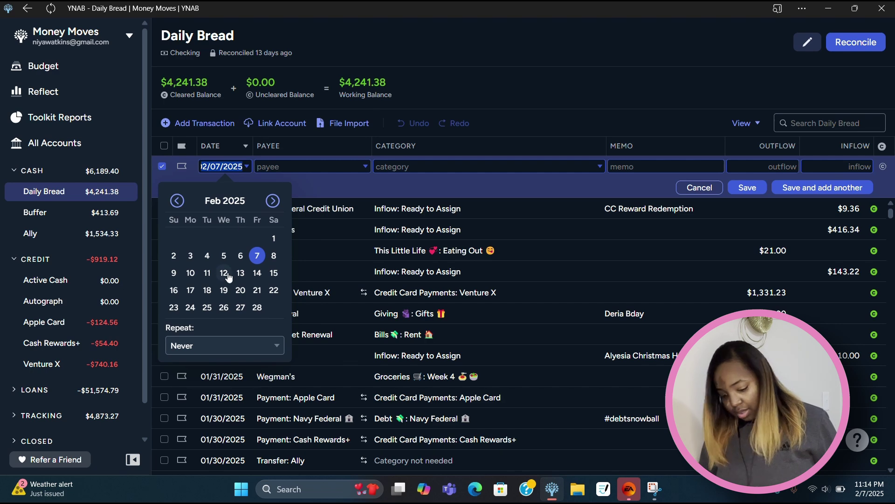
pyautogui.click(224, 257)
pyautogui.write('weg')
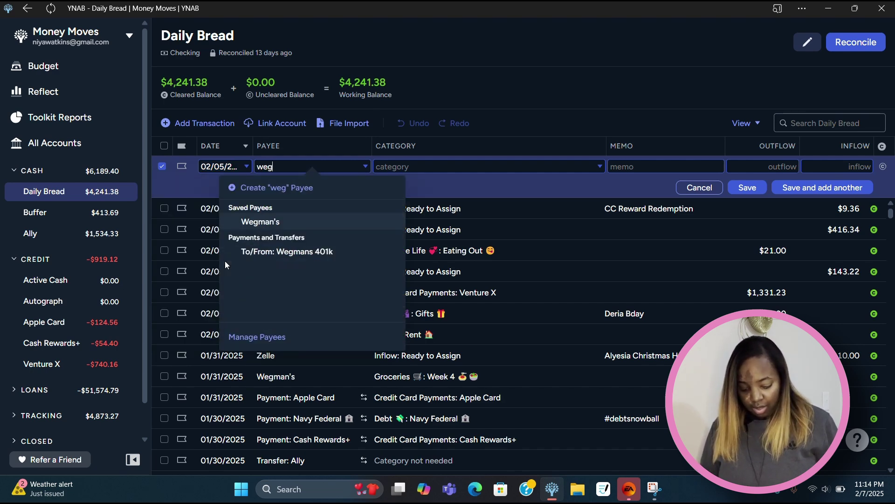
pyautogui.press('Tab')
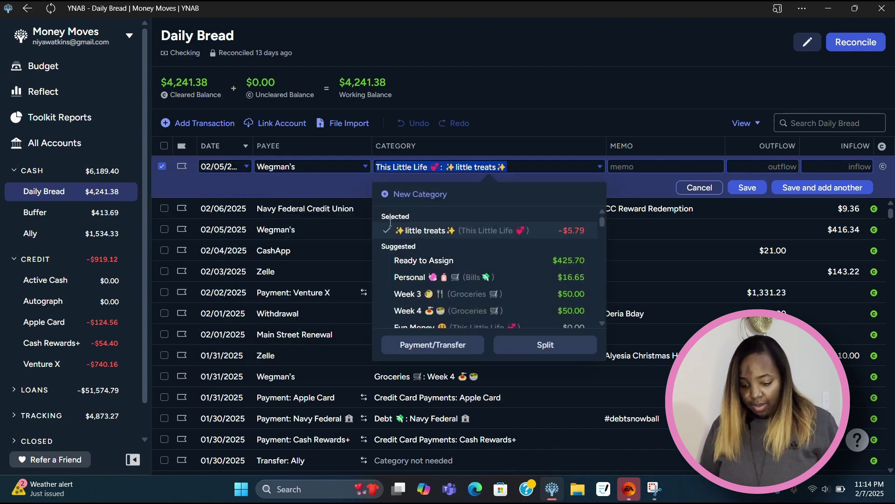
pyautogui.click(515, 345)
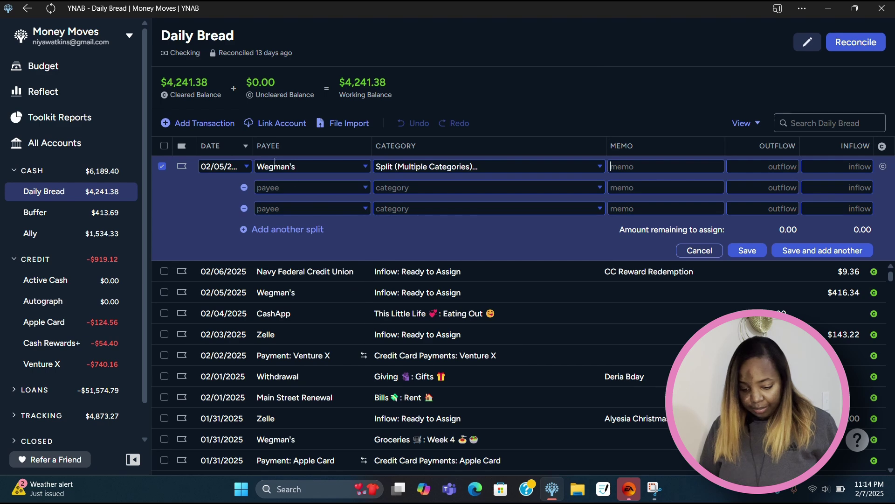
# Set Wegman's as the payee of both split lines, with This Little Life: little treats as the first line's category
pyautogui.click(279, 187)
pyautogui.write('weg')
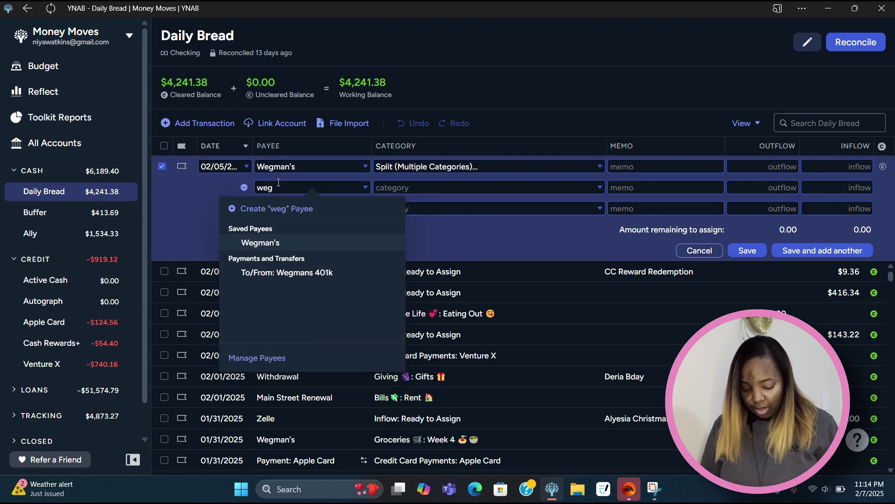
pyautogui.click(288, 241)
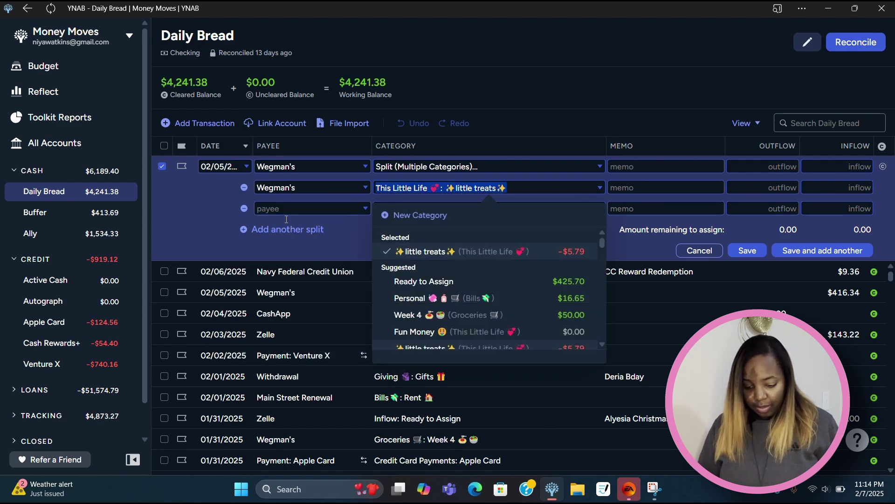
pyautogui.click(286, 214)
pyautogui.write('we')
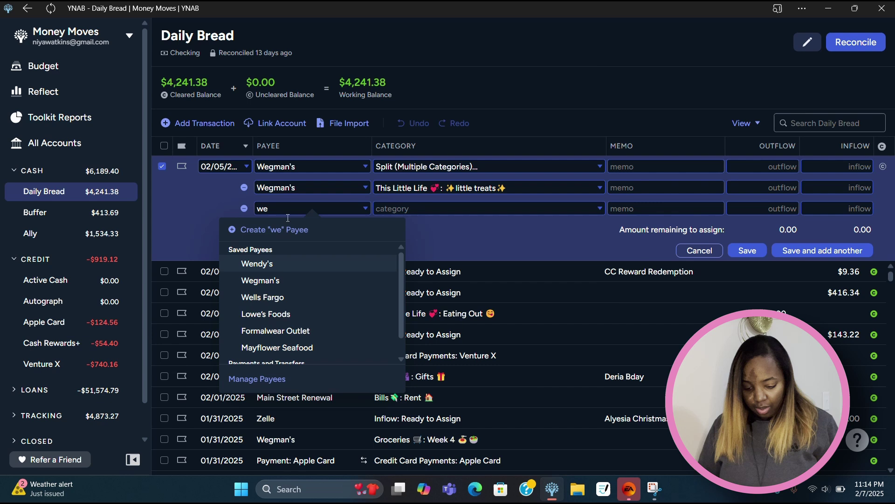
pyautogui.click(299, 280)
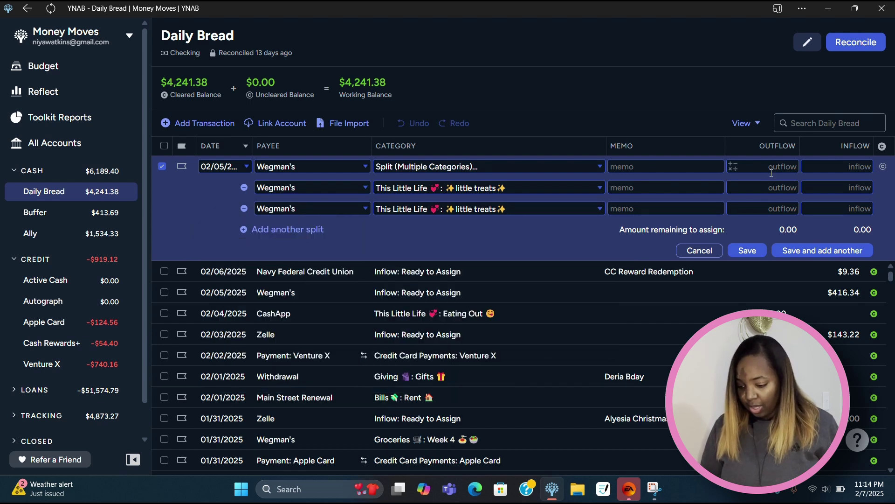
# Set the Wegman's total outflow to $15.78 and make the second split line $10.00 under This Little Life: Pocket Money
pyautogui.click(772, 168)
pyautogui.write('15')
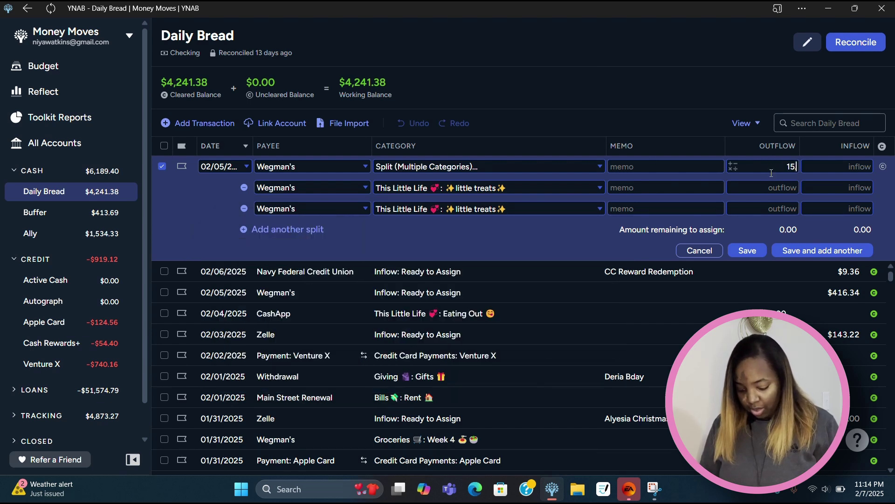
pyautogui.write('.78')
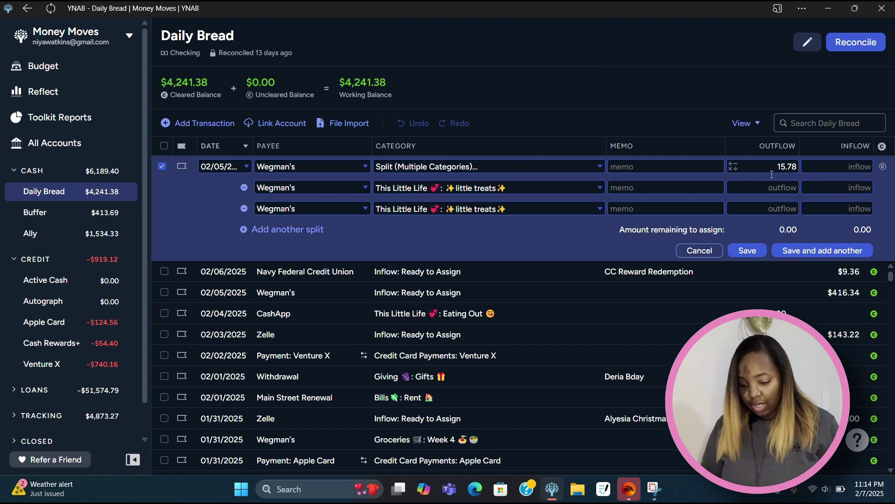
pyautogui.click(575, 206)
pyautogui.write('poc')
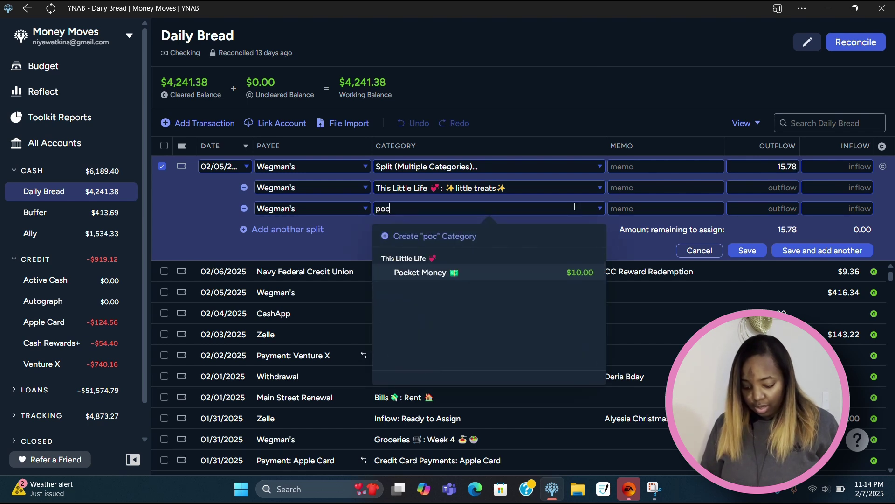
pyautogui.click(579, 276)
pyautogui.click(765, 206)
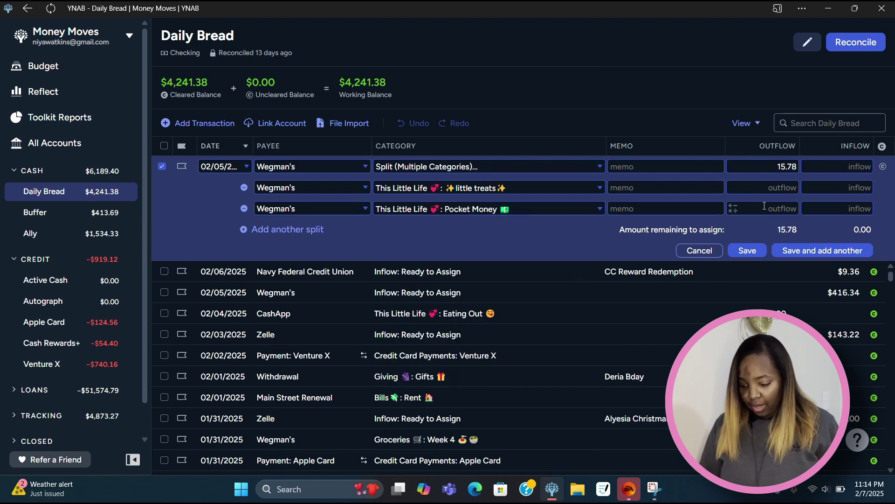
pyautogui.write('10')
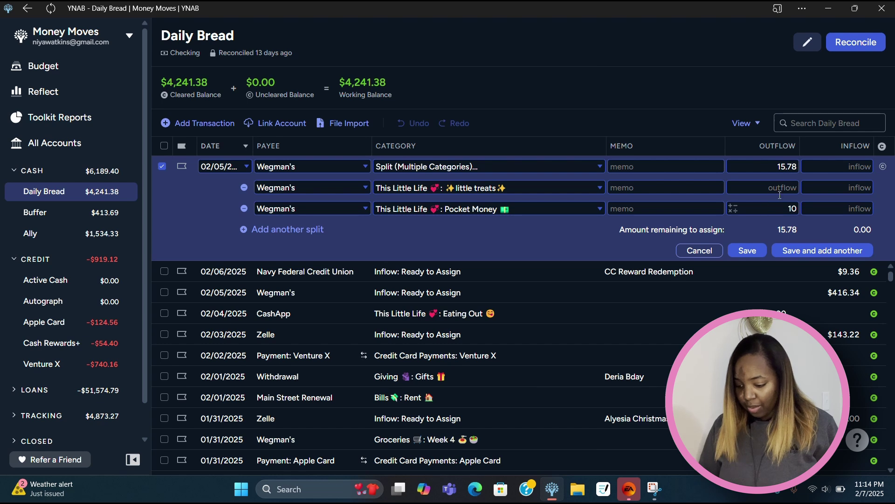
pyautogui.press('Tab')
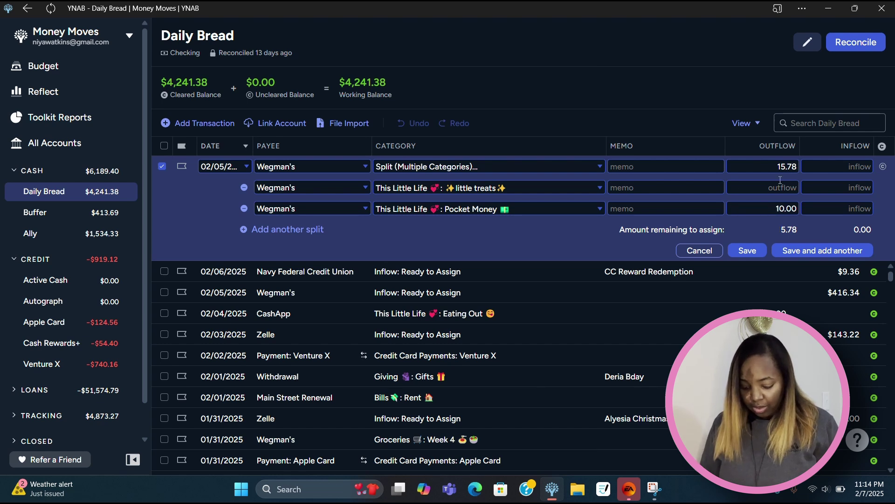
# Set the little treats split line's outflow to $5.78, save the Wegman's transaction and mark it as cleared
pyautogui.click(781, 182)
pyautogui.write('5')
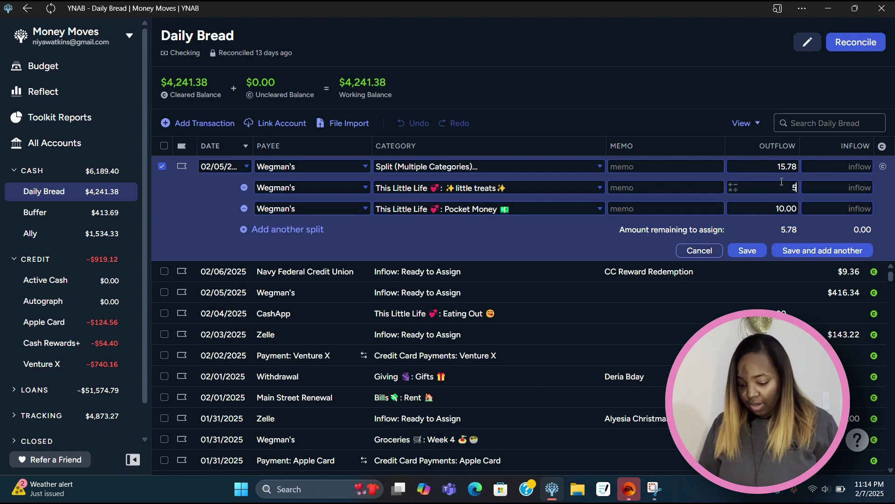
pyautogui.write('.78')
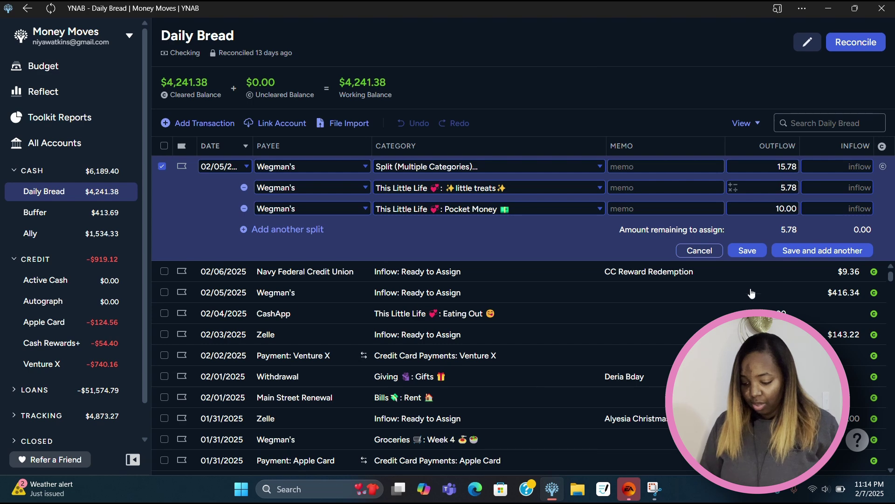
pyautogui.click(742, 258)
pyautogui.click(743, 254)
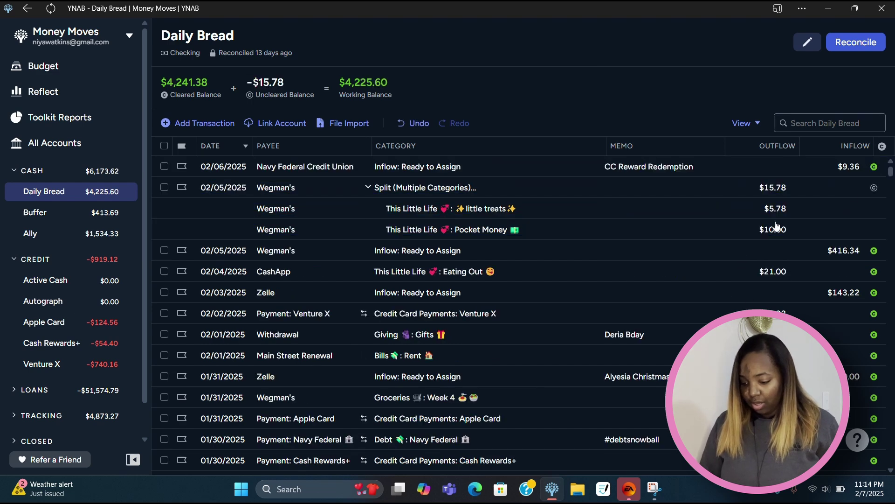
pyautogui.click(874, 189)
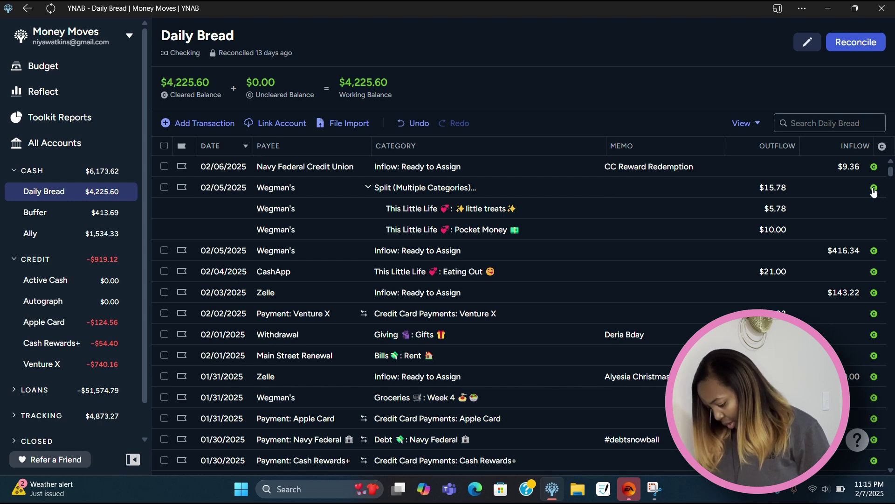
# Start another Daily Bread transaction dated 01/31/2025 with Navy Federal Credit Union as the payee
pyautogui.click(206, 122)
pyautogui.click(177, 201)
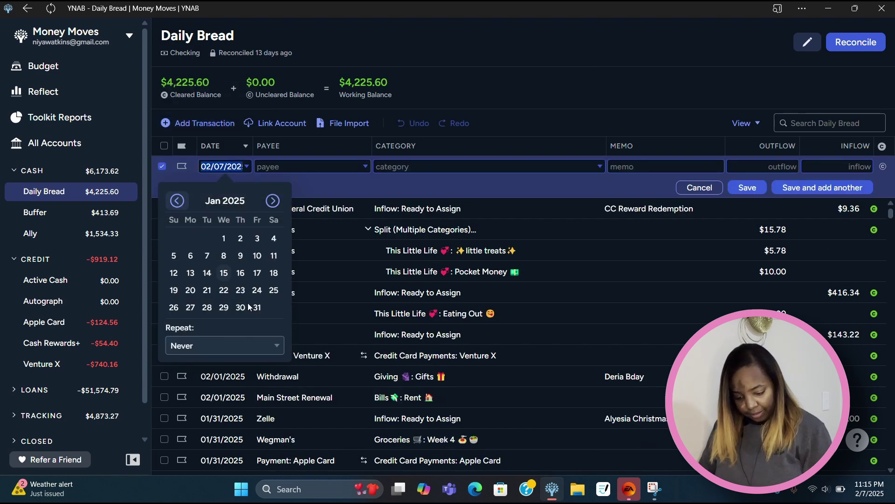
pyautogui.click(257, 307)
pyautogui.press('Tab')
pyautogui.write('na')
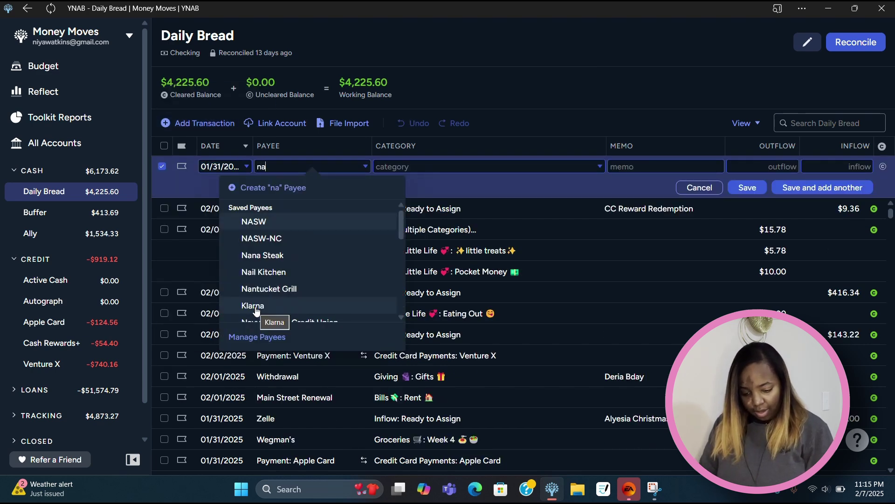
pyautogui.write('vy')
pyautogui.press('Tab')
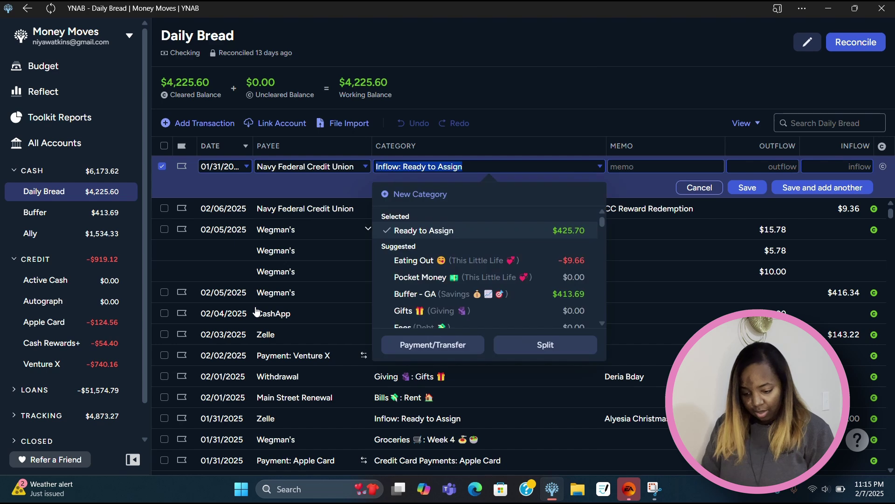
# Keep Inflow: Ready to Assign as the category, enter an inflow of $0.17 and save the transaction
pyautogui.press('Tab')
pyautogui.press('Tab')
pyautogui.press('Tab')
pyautogui.write('.1')
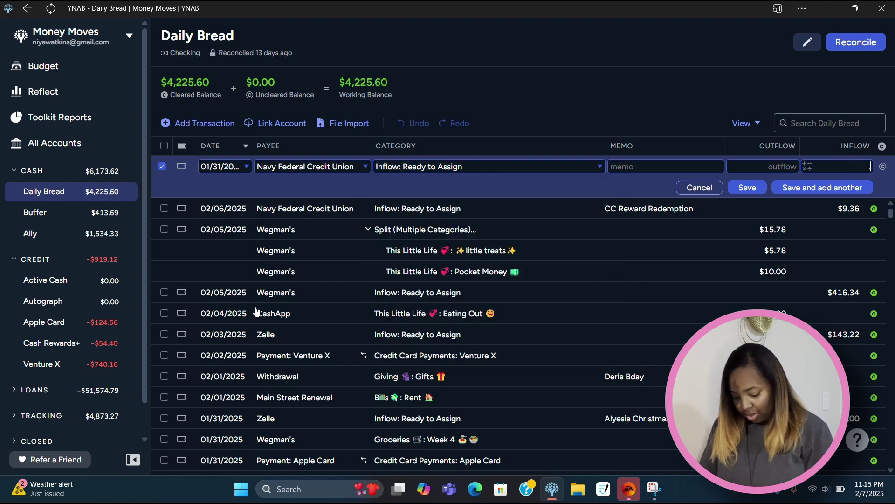
pyautogui.write('7')
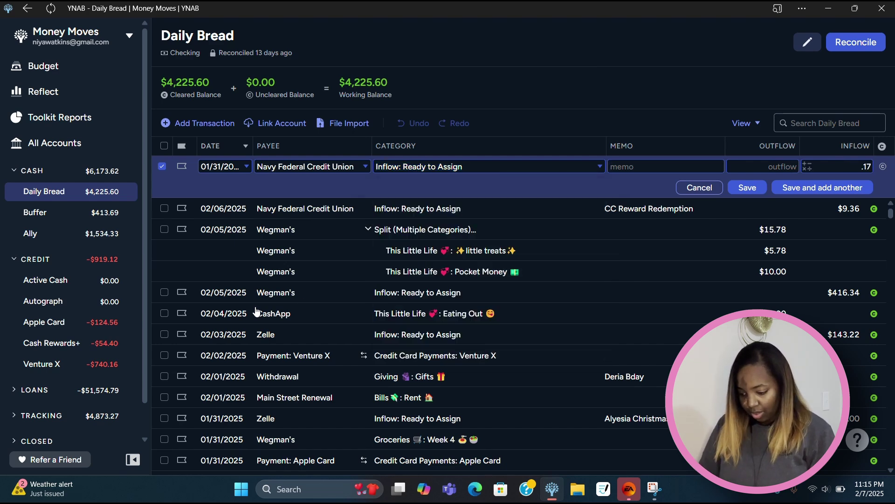
pyautogui.click(748, 187)
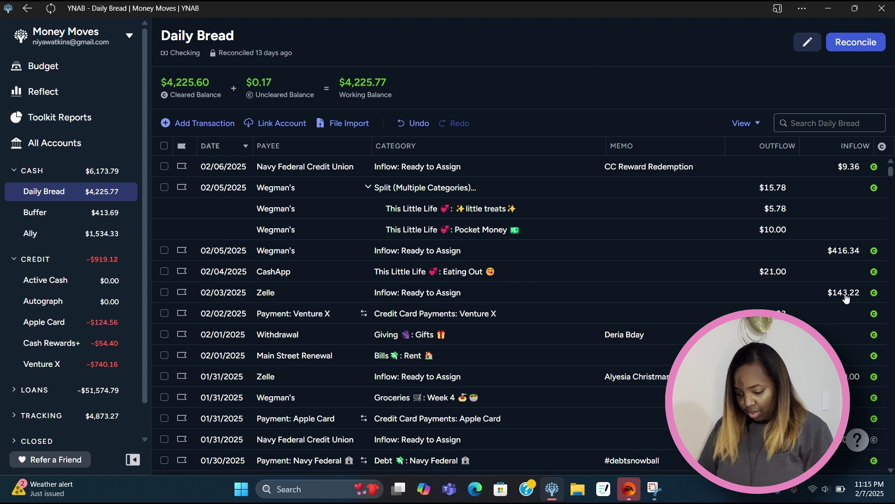
# Mark the 01/31/2025 Navy Federal Credit Union transaction as cleared and reconcile Daily Bread at a balance of $4,225.77
pyautogui.click(875, 439)
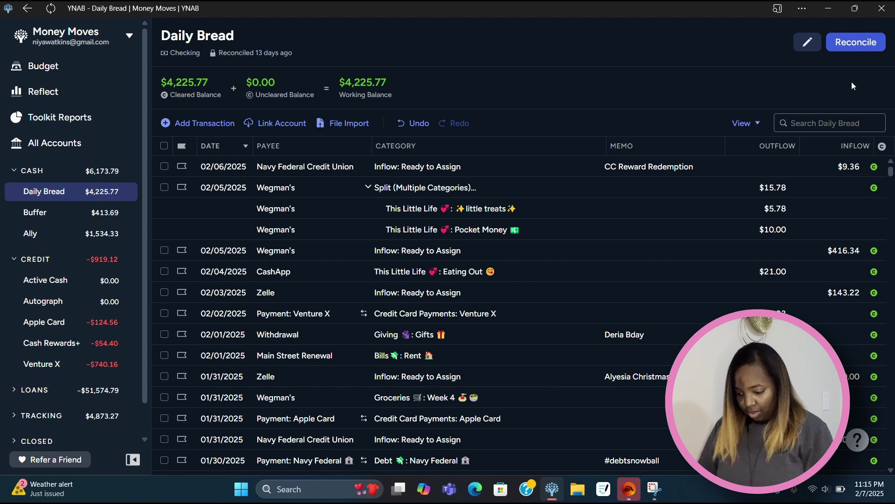
pyautogui.click(858, 41)
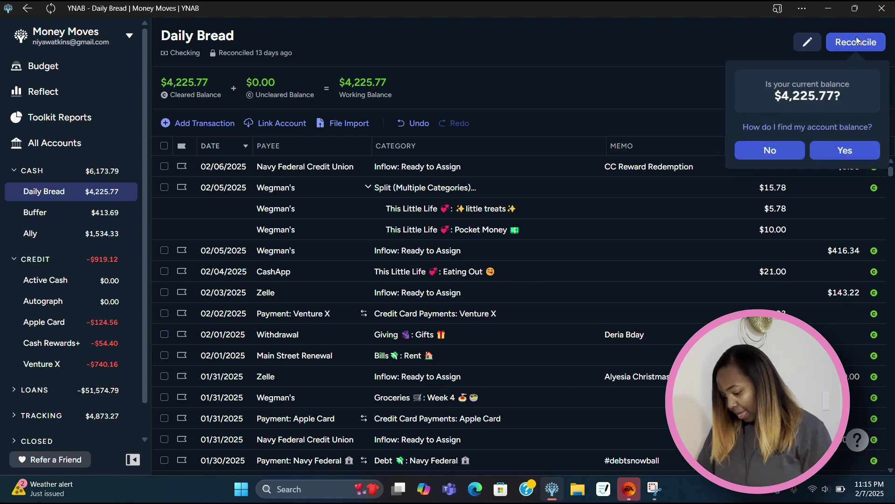
pyautogui.click(838, 149)
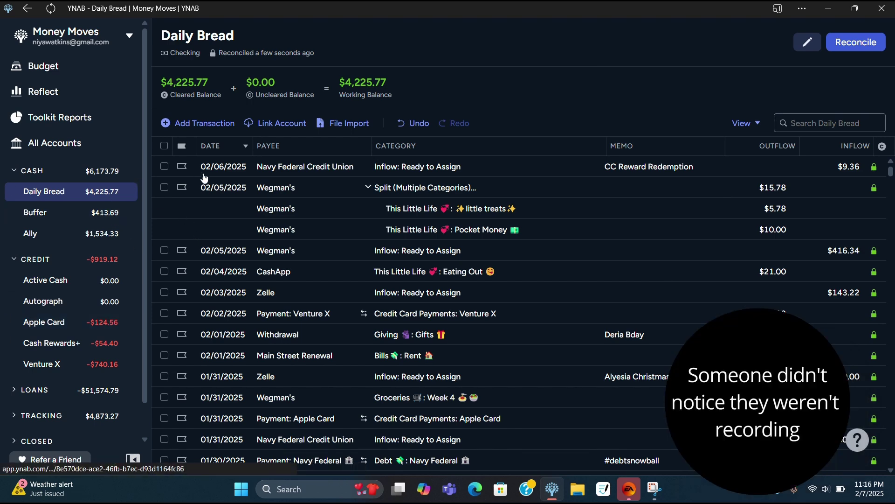
# In the Apple Card account, add a Wegman's transaction dated 02/07/2025 under This Little Life: Eating Out with an outflow of $13.70, and save it
pyautogui.click(76, 332)
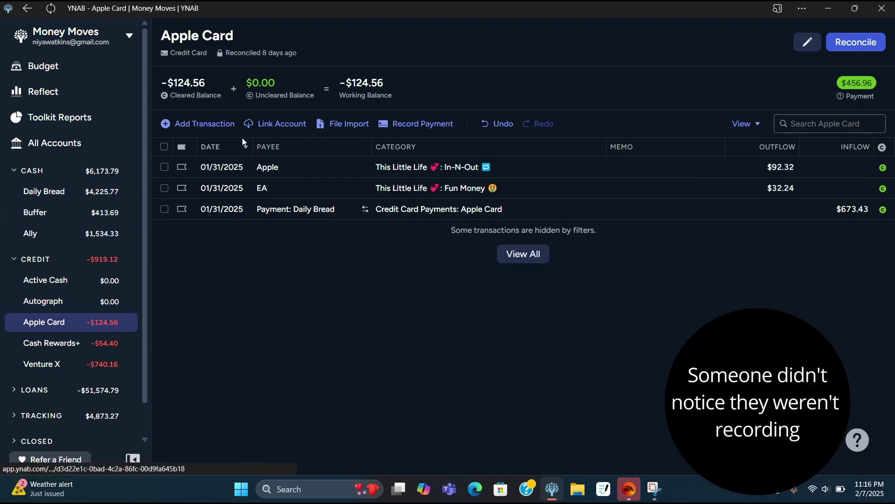
pyautogui.click(205, 135)
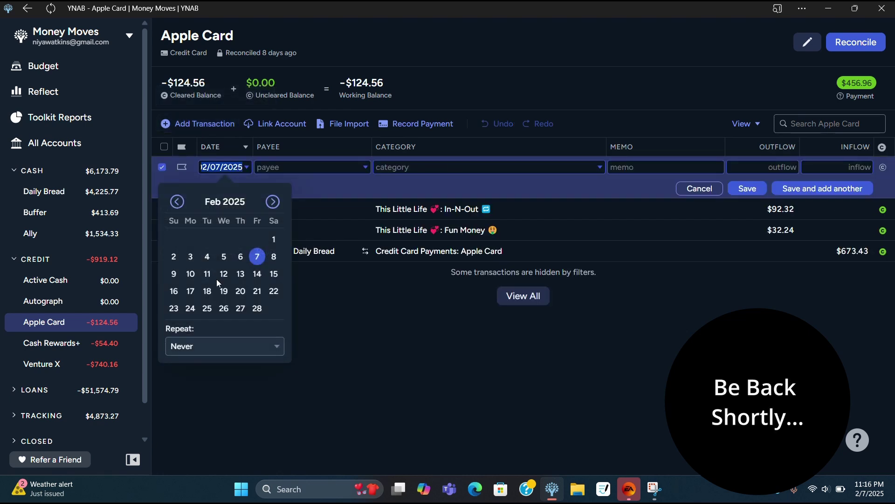
pyautogui.click(246, 259)
pyautogui.press('Tab')
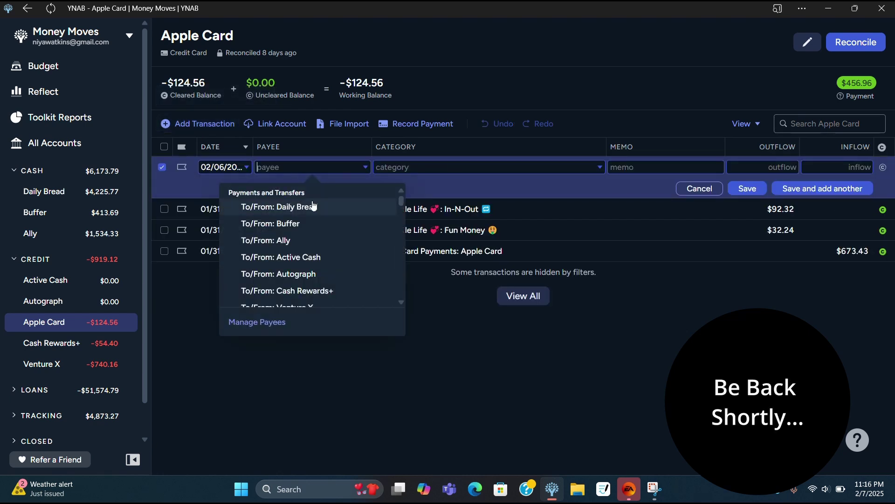
pyautogui.write('weg')
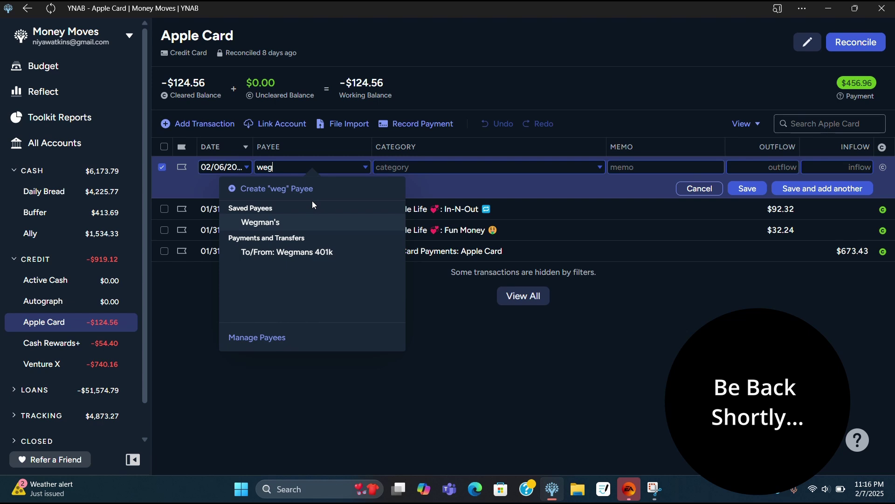
pyautogui.press('Tab')
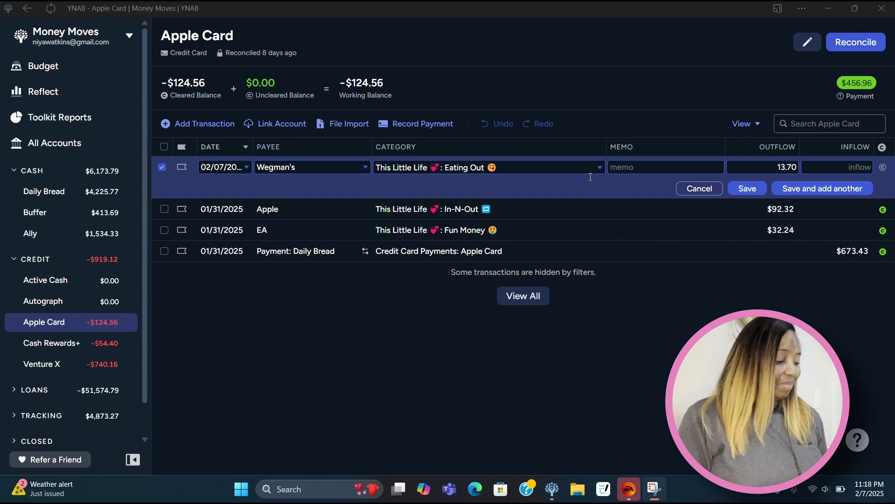
pyautogui.click(747, 188)
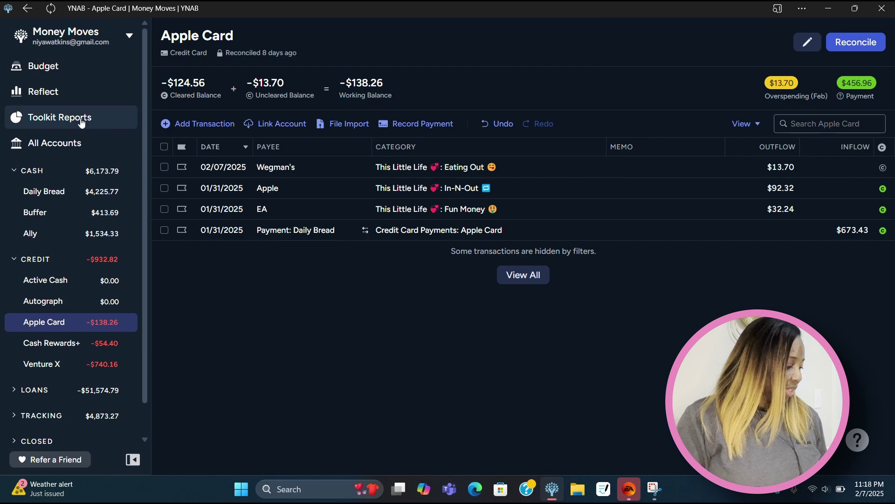
# In the Feb 2025 budget, filter to the overspent categories and cover the Valentine's Day overspending with Inflow: Ready to Assign
pyautogui.click(92, 76)
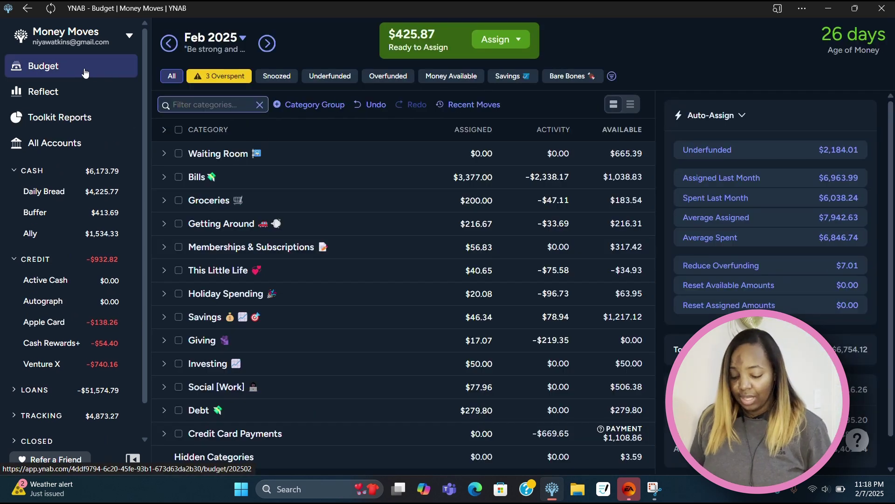
pyautogui.click(216, 76)
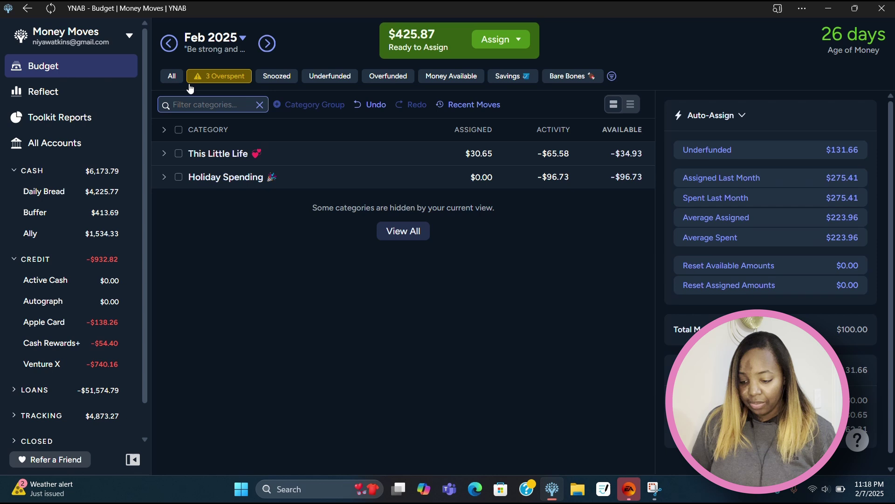
pyautogui.doubleClick(164, 136)
pyautogui.click(163, 133)
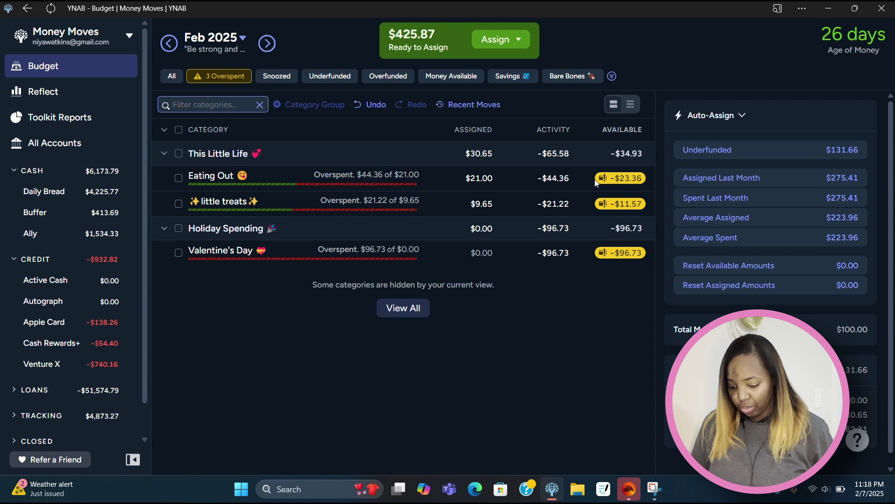
pyautogui.click(616, 256)
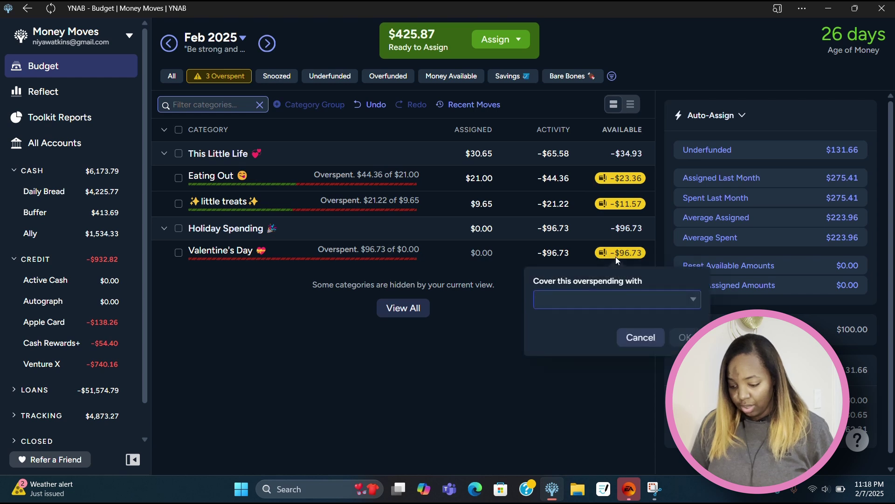
pyautogui.write('re')
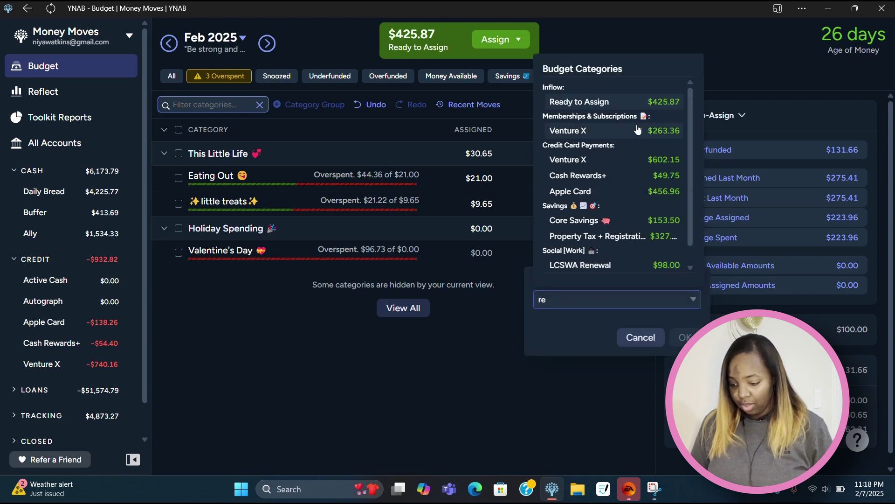
pyautogui.click(637, 101)
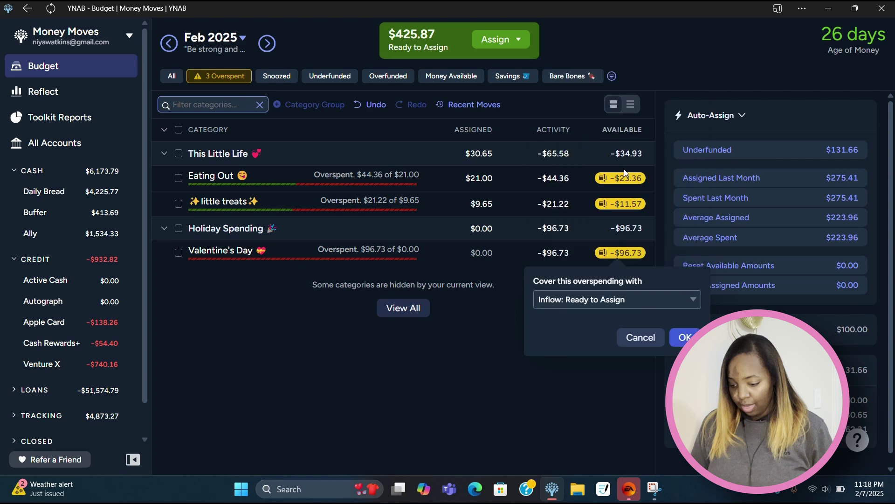
pyautogui.click(683, 337)
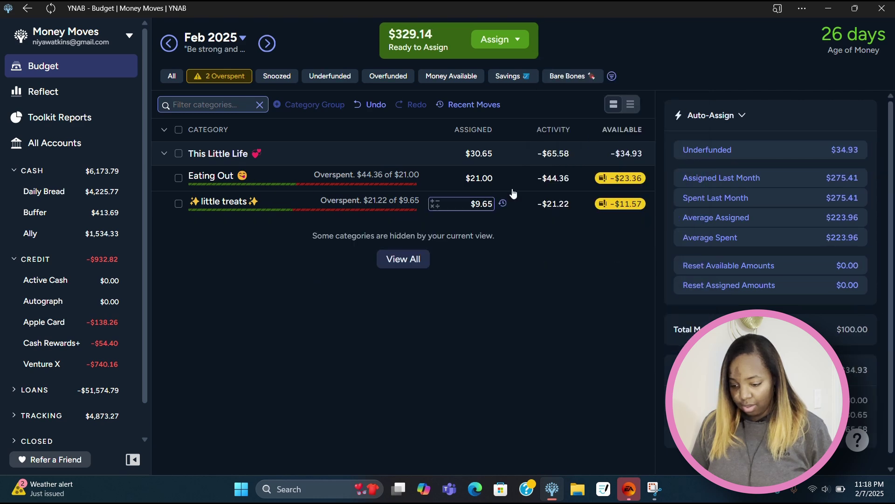
# Filter the Feb 2025 budget to the underfunded categories and collapse all category groups
pyautogui.click(172, 76)
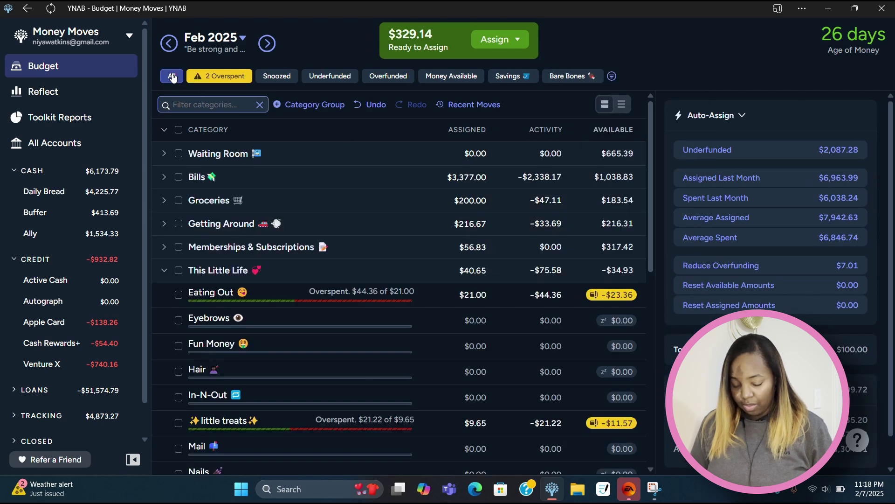
pyautogui.click(329, 76)
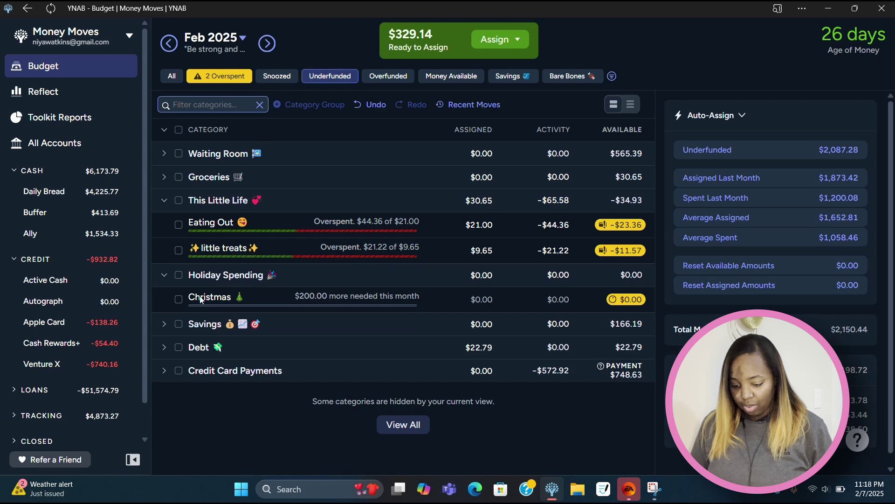
pyautogui.click(164, 131)
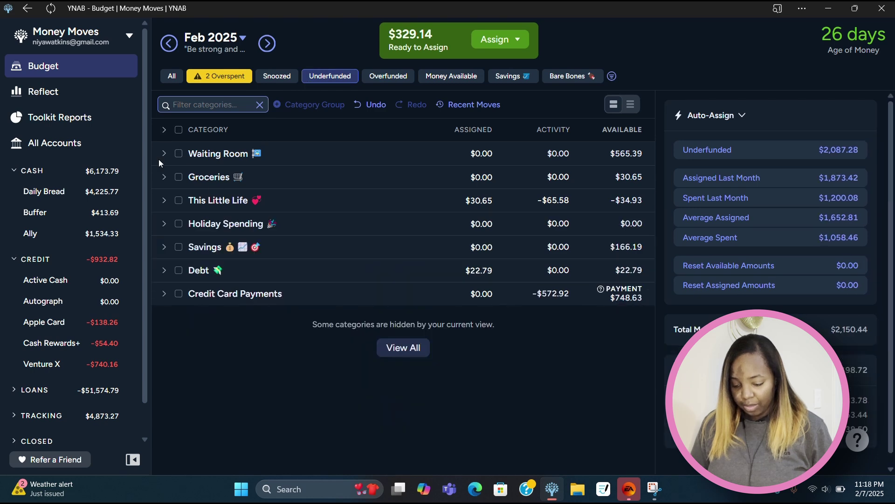
# Assign $300 to the Navy Federal #3 category in the Debt group and collapse the group
pyautogui.click(164, 270)
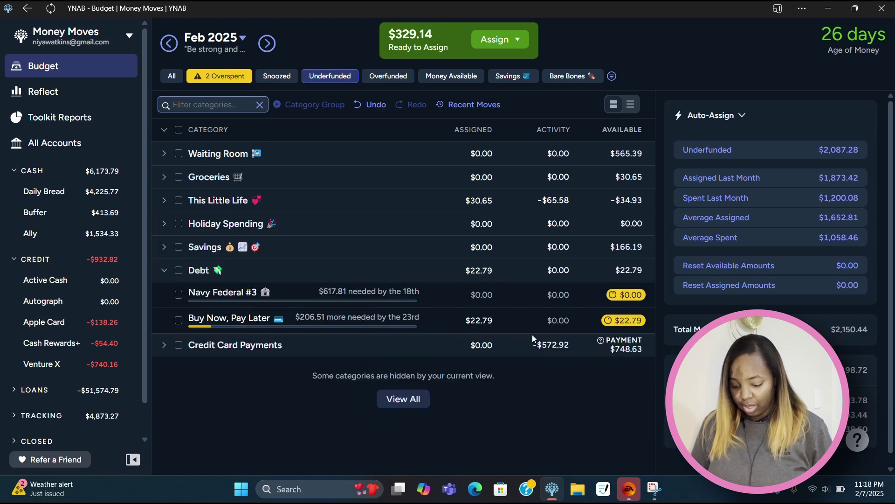
pyautogui.click(469, 295)
pyautogui.write('300')
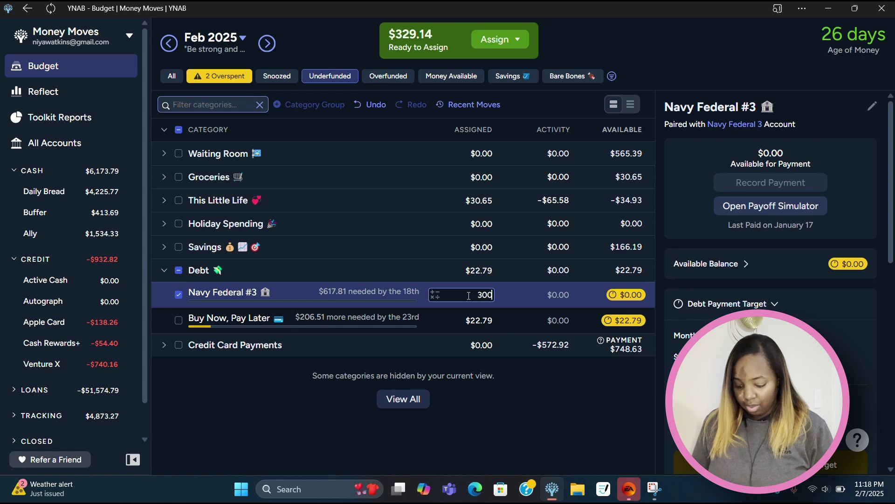
pyautogui.press('Return')
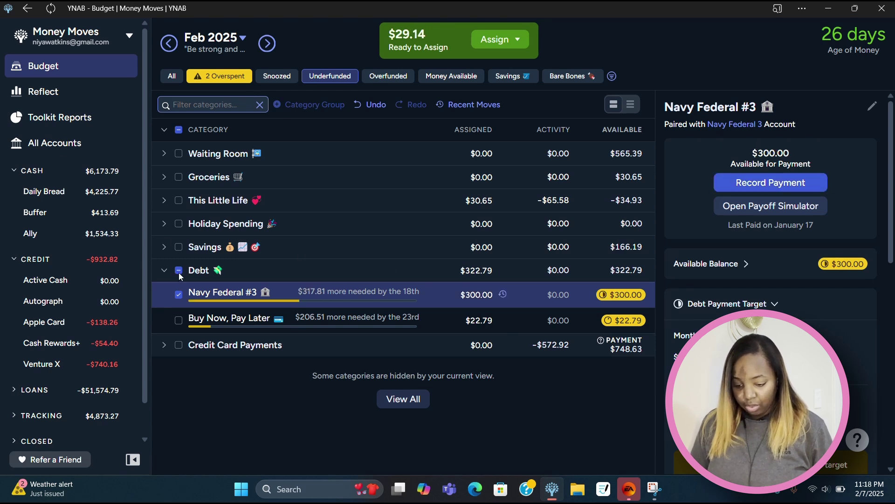
pyautogui.click(165, 271)
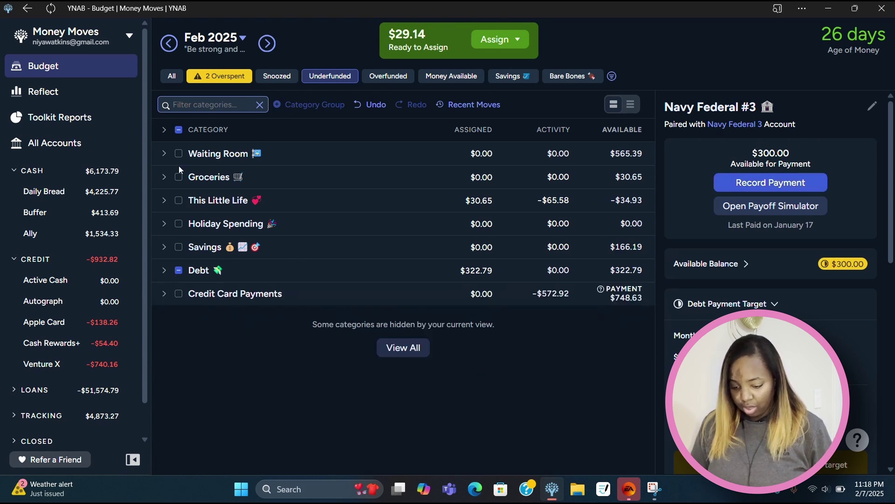
# Filter the Feb 2025 budget to overspent categories and cover the little treats overspending with Inflow: Ready to Assign
pyautogui.click(212, 76)
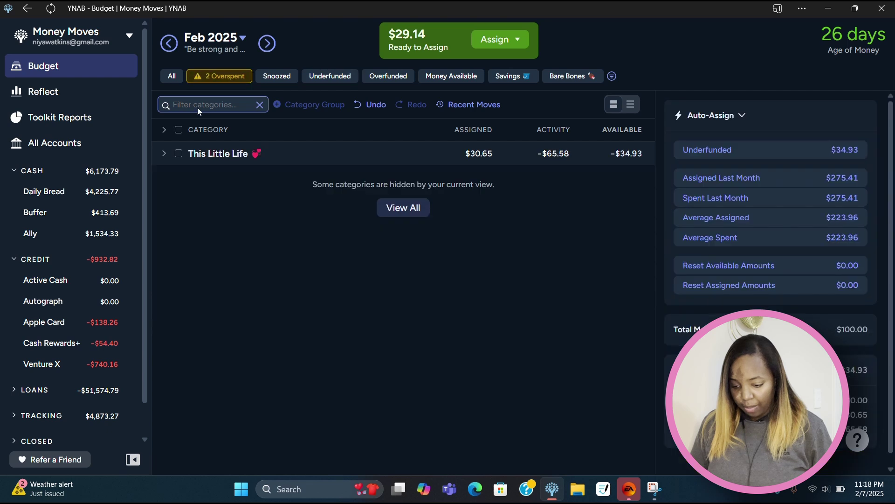
pyautogui.click(165, 154)
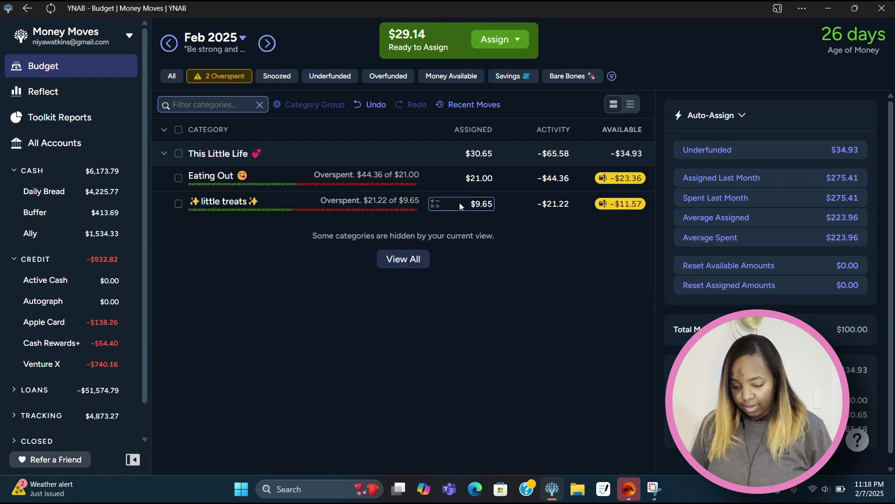
pyautogui.click(610, 208)
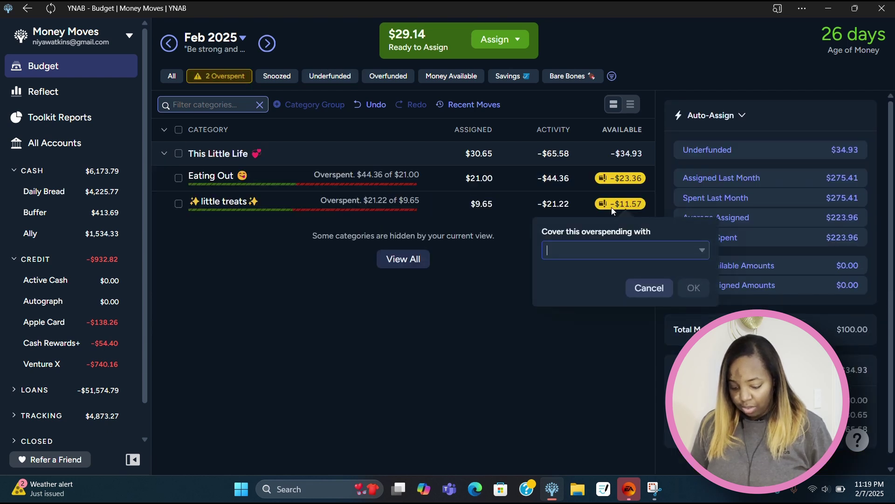
pyautogui.write('r')
pyautogui.click(606, 311)
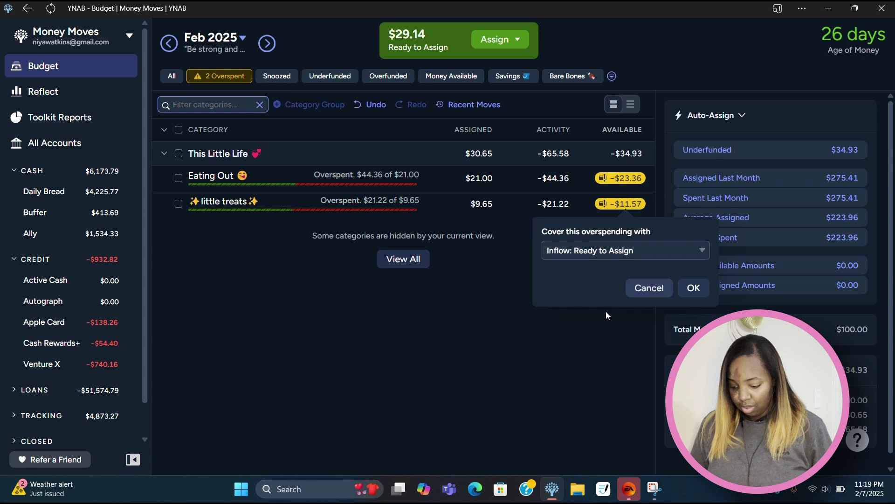
pyautogui.click(706, 285)
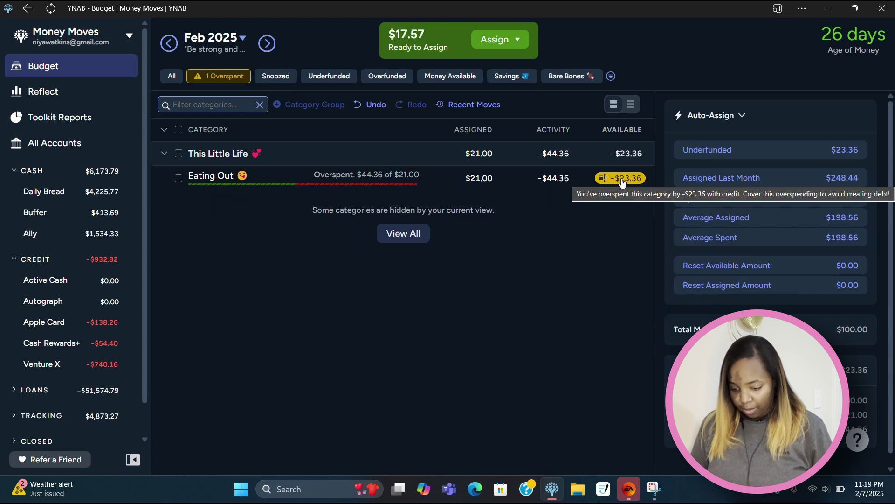
# Add $17.57 to the amount assigned to Eating Out under This Little Life
pyautogui.click(468, 178)
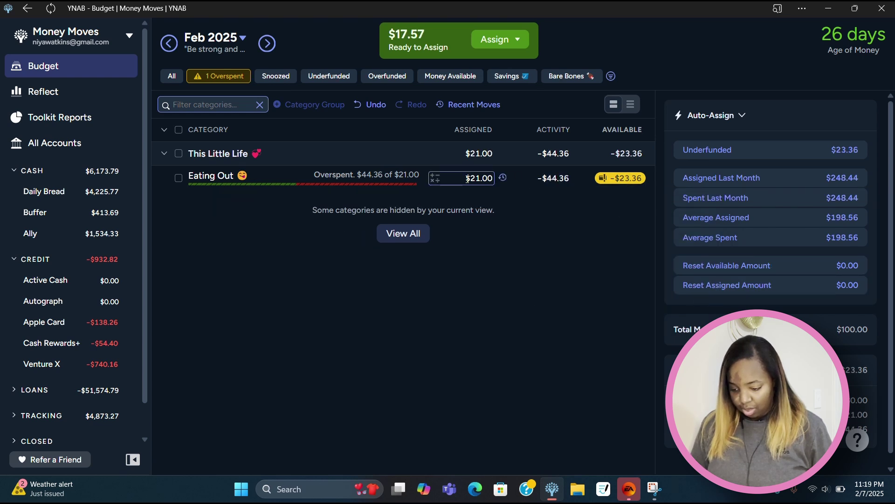
pyautogui.click(432, 181)
pyautogui.click(418, 209)
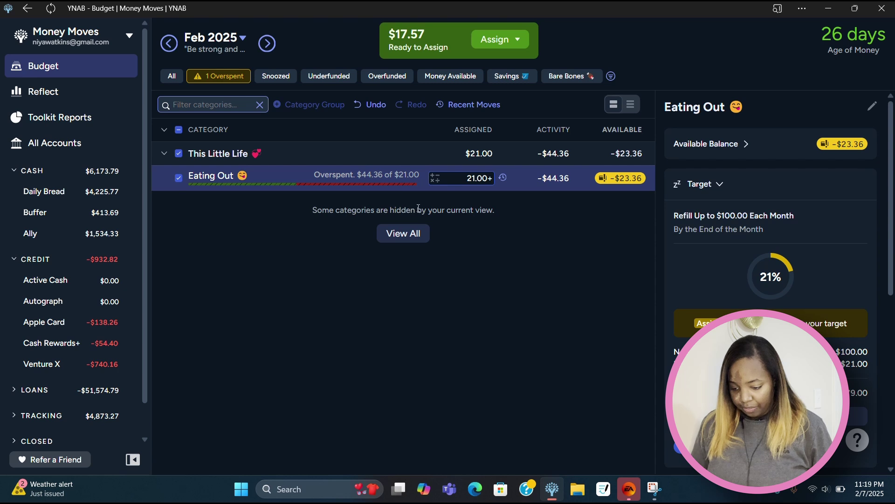
pyautogui.write('17.57')
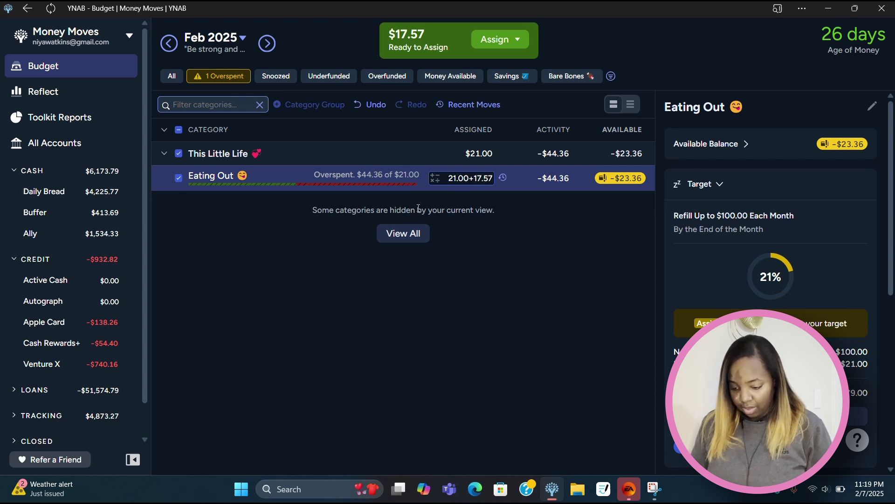
pyautogui.press('Return')
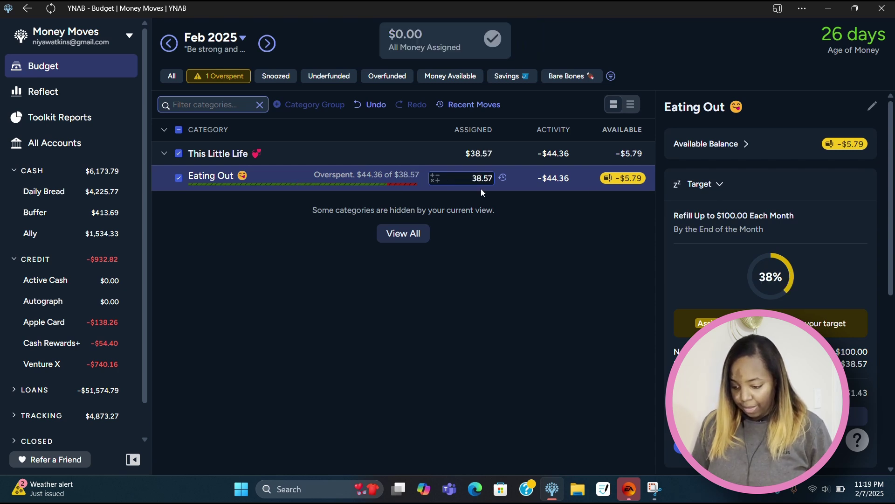
# Cover the remaining Eating Out overspending with the Getting Around: Week 1 category
pyautogui.click(617, 181)
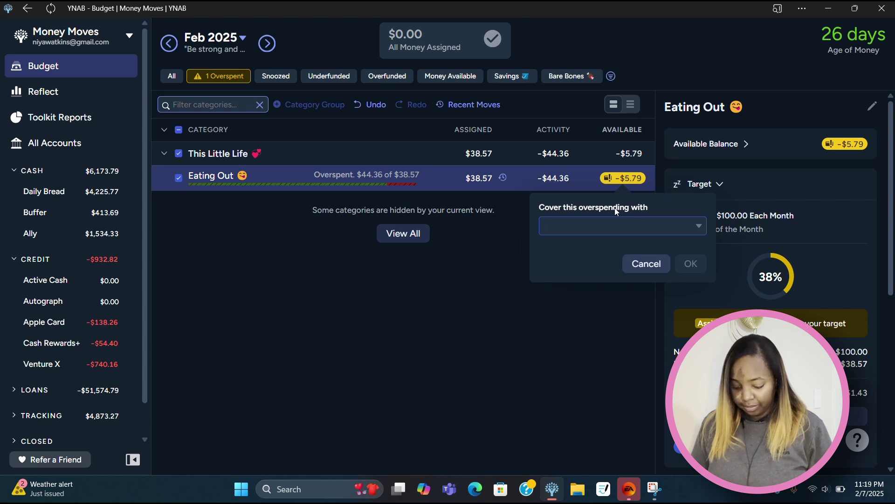
pyautogui.write('wee')
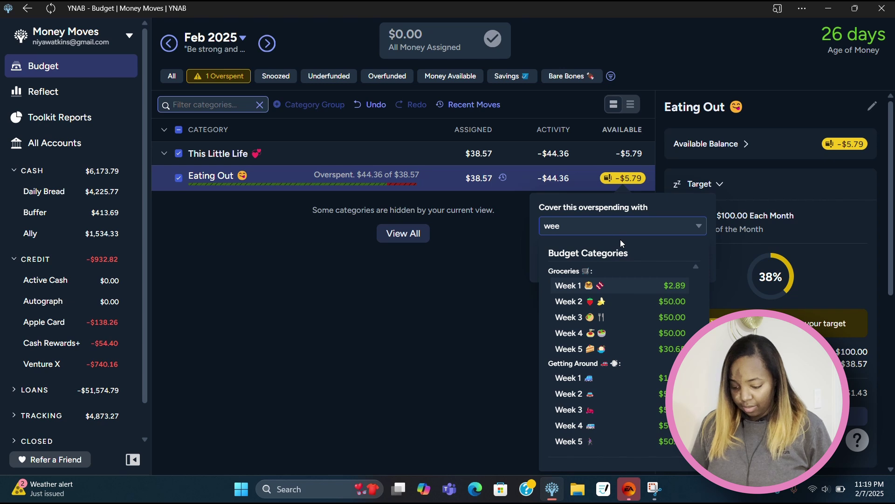
pyautogui.click(607, 376)
pyautogui.click(688, 260)
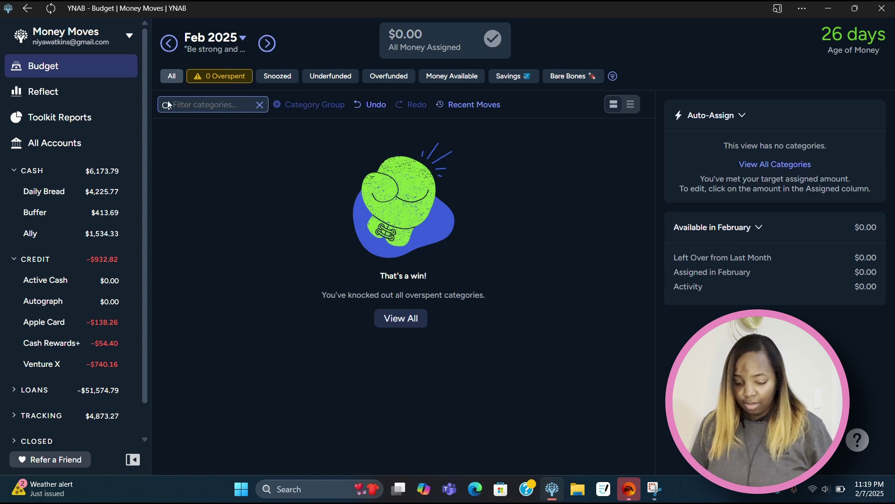
# Show all budget categories, move $2.89 from Groceries: Week 1 to Savings: Medical, and snooze the Groceries Week 1 target
pyautogui.click(165, 272)
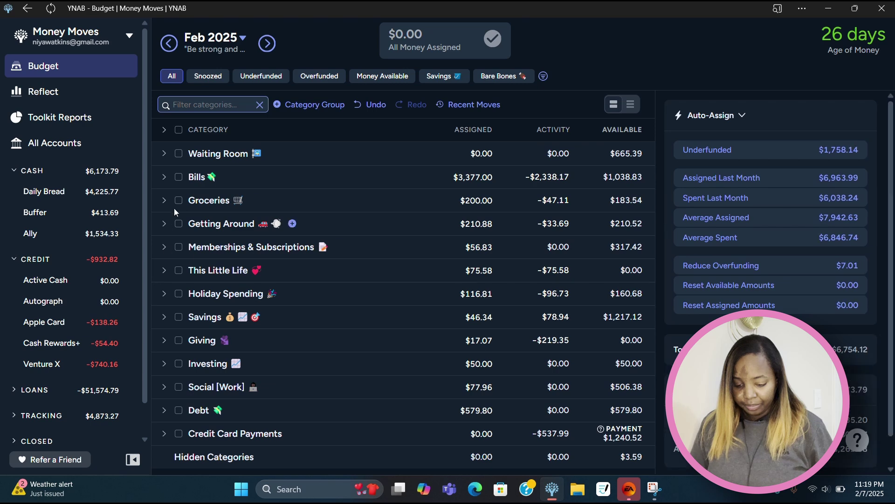
pyautogui.click(164, 200)
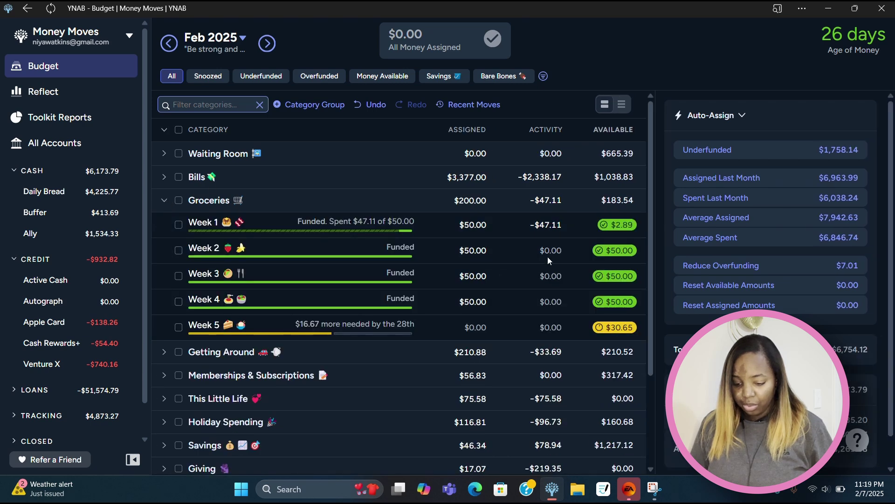
pyautogui.click(619, 226)
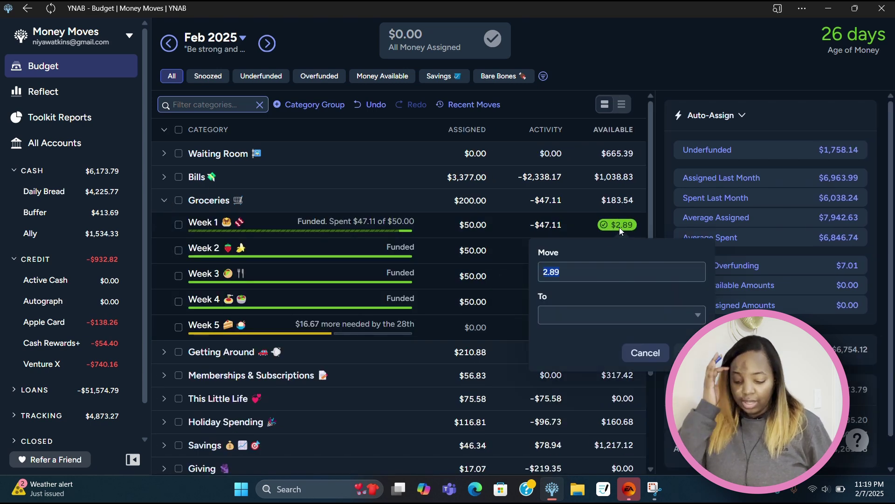
pyautogui.click(589, 311)
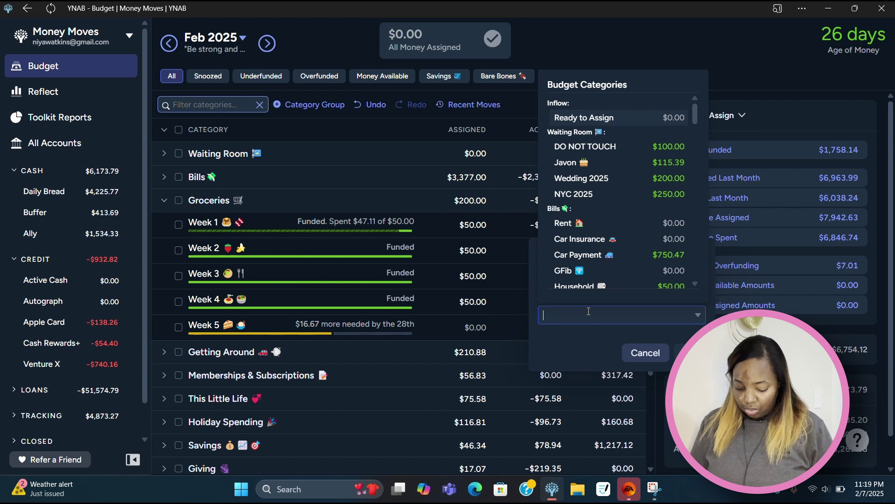
pyautogui.write('medi')
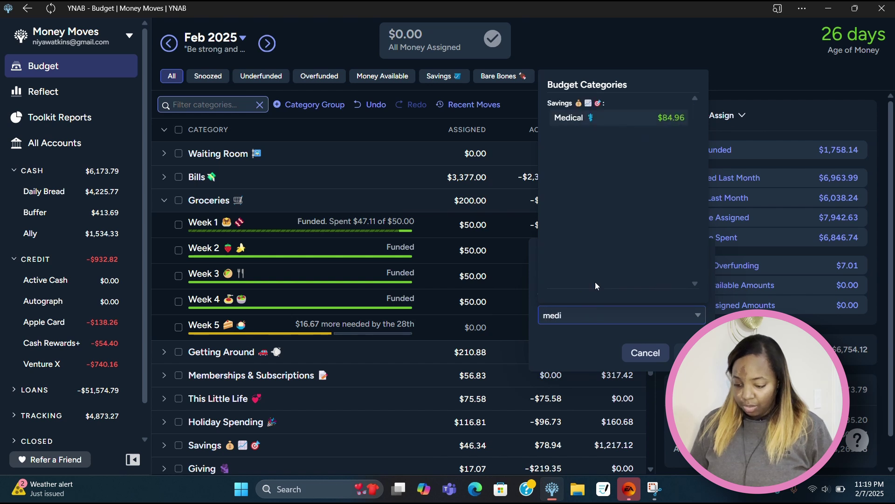
pyautogui.click(633, 114)
pyautogui.click(681, 352)
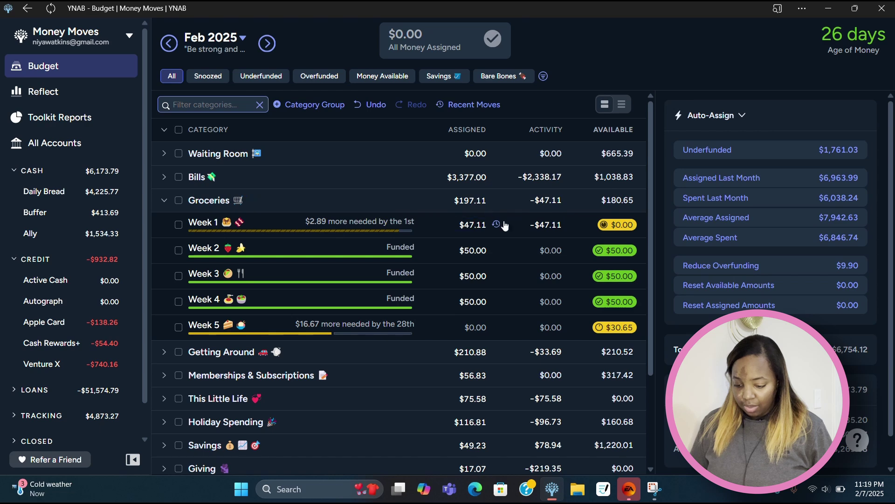
pyautogui.click(504, 226)
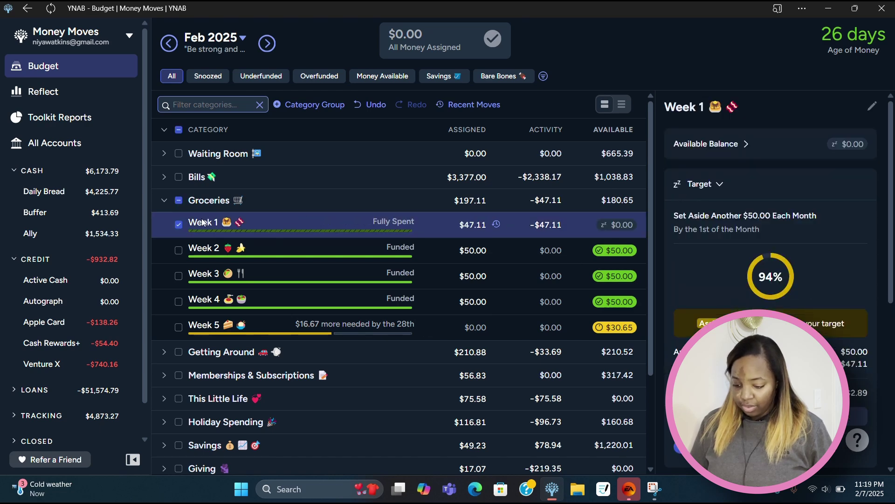
pyautogui.click(164, 201)
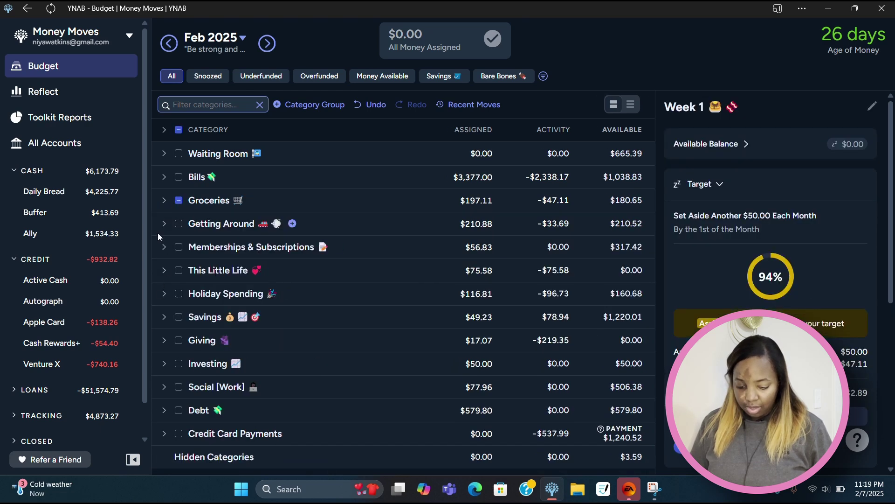
# Move $10.52 from Getting Around: Week 1 to Debt: Navy Federal #3
pyautogui.click(164, 224)
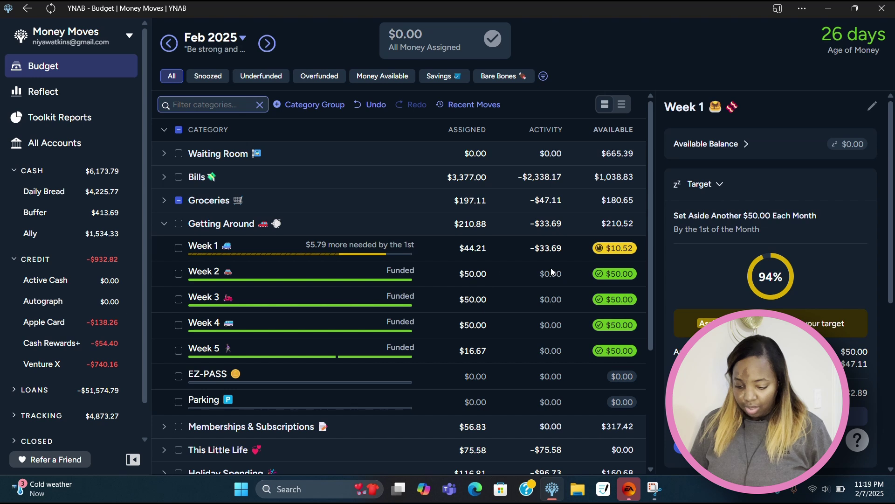
pyautogui.click(613, 253)
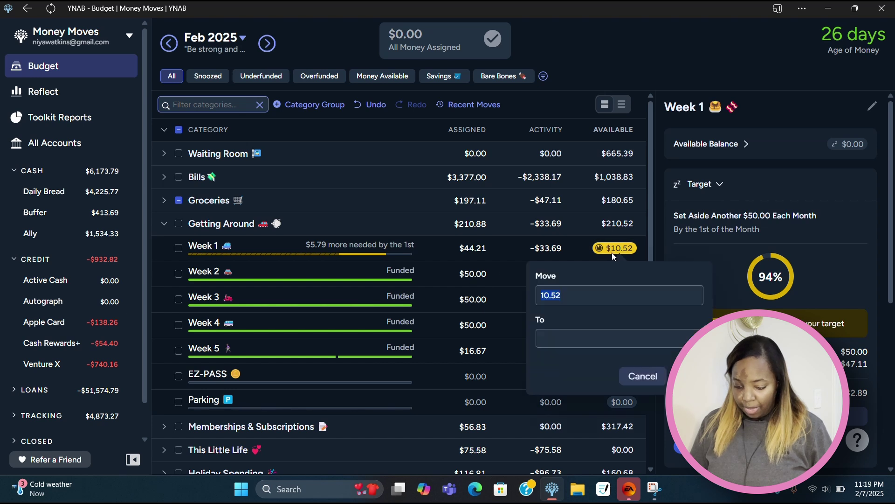
pyautogui.click(583, 337)
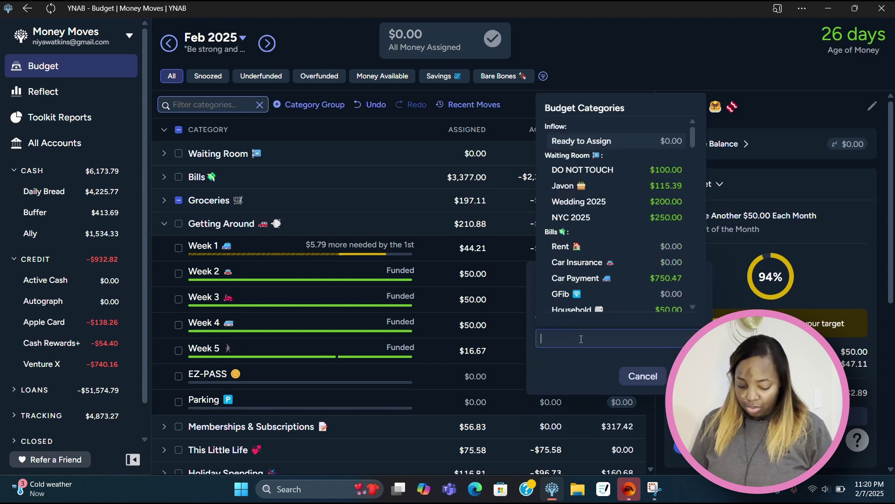
pyautogui.write('na')
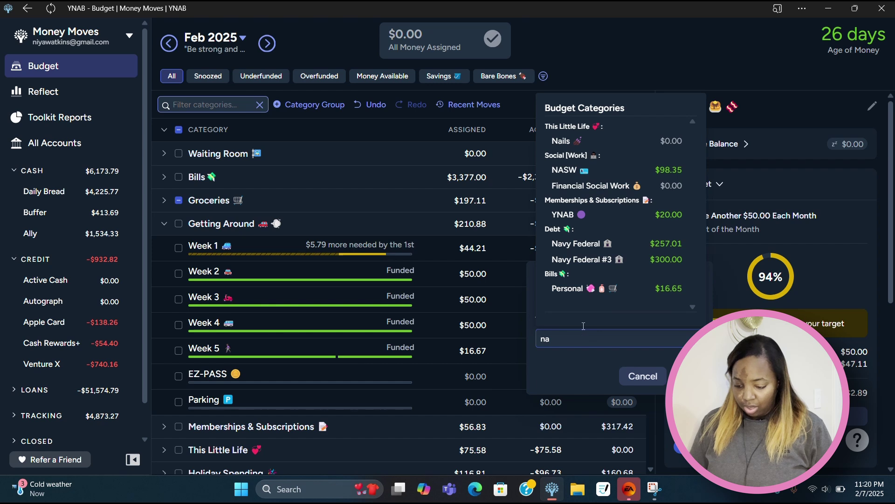
pyautogui.click(615, 259)
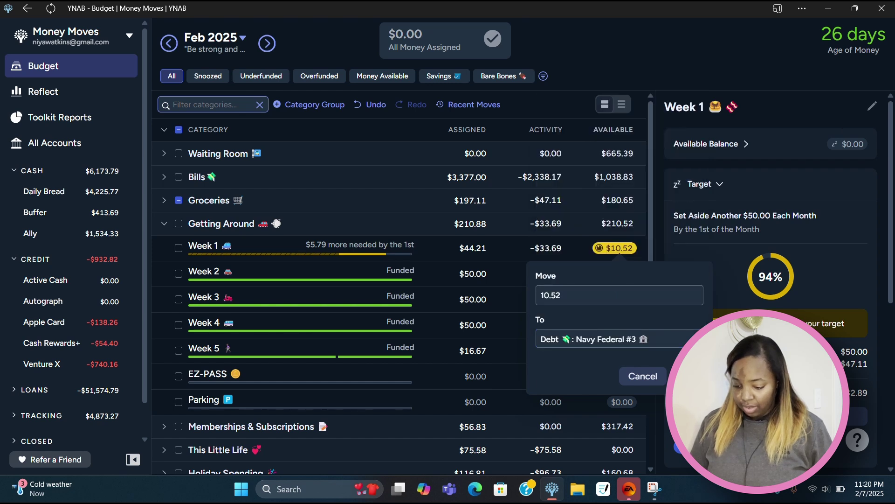
pyautogui.click(689, 376)
# Snooze the target of Week 1 under Getting Around and collapse the group
pyautogui.click(579, 248)
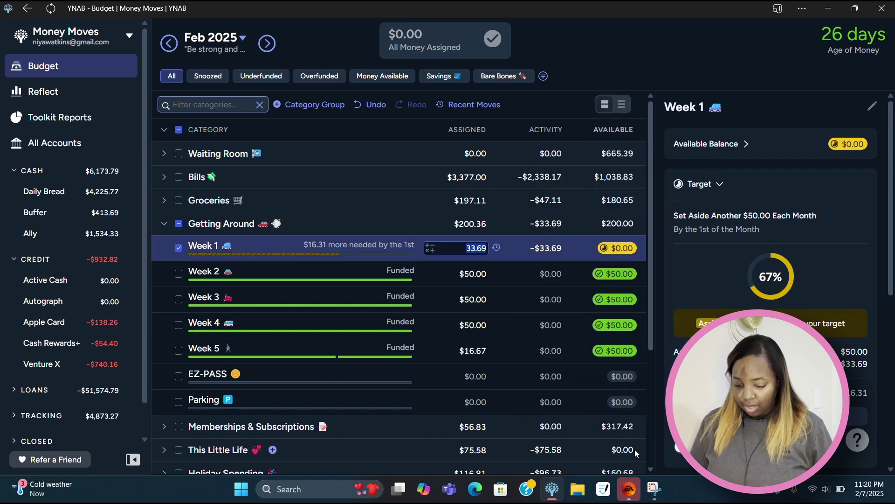
pyautogui.press('Return')
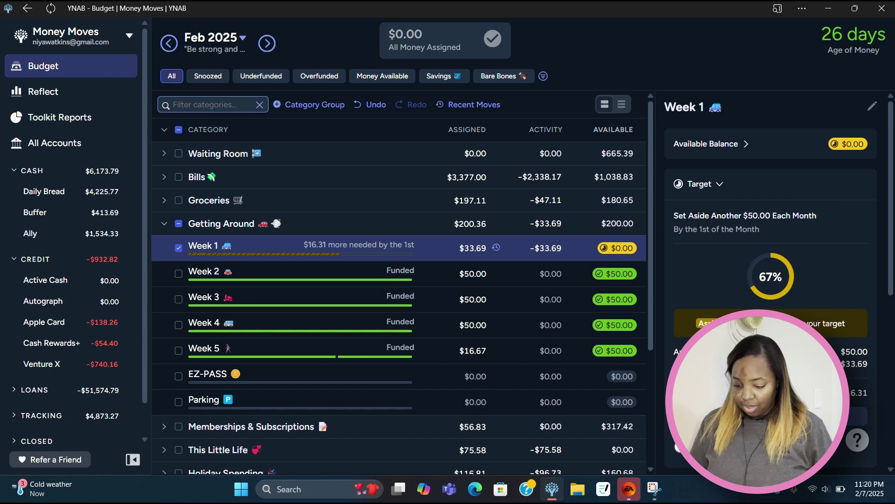
pyautogui.click(678, 447)
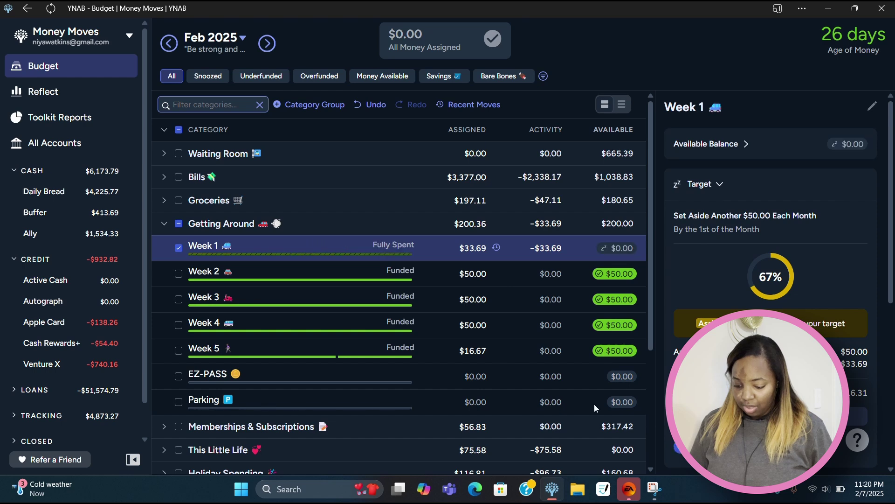
pyautogui.click(164, 225)
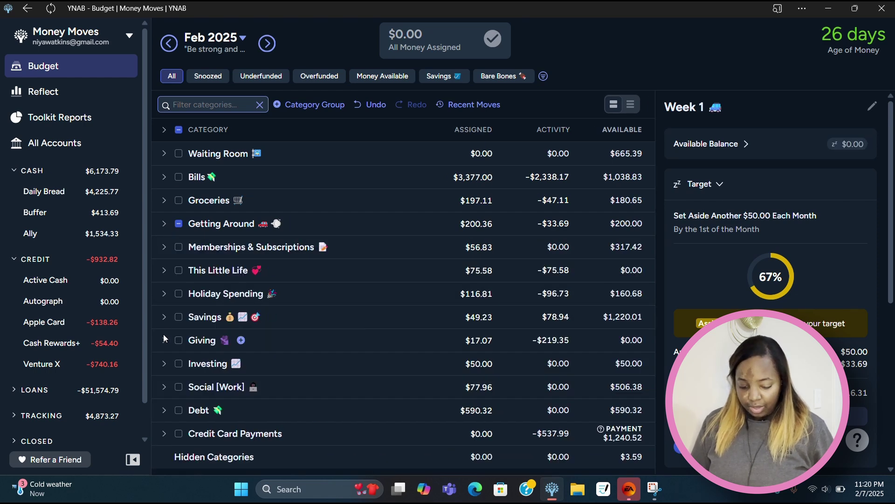
# Expand the Savings group and select the Uncle Sam category
pyautogui.click(164, 317)
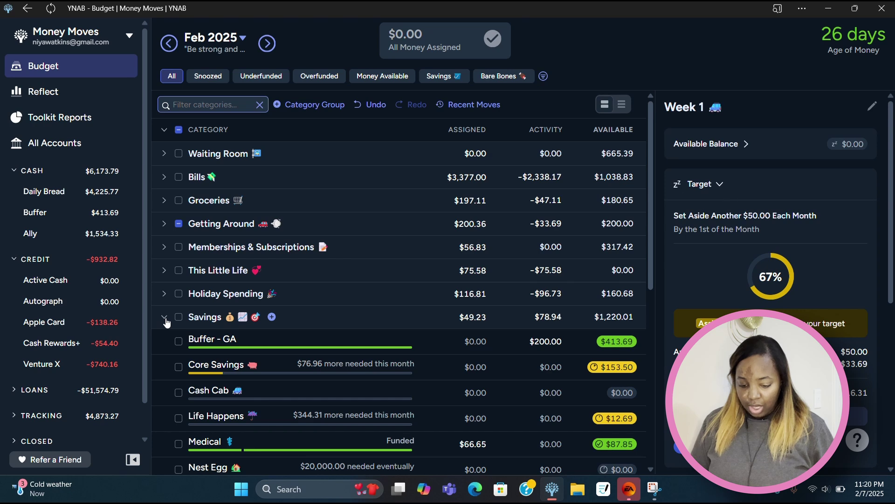
pyautogui.moveTo(648, 282); pyautogui.dragTo(647, 420)
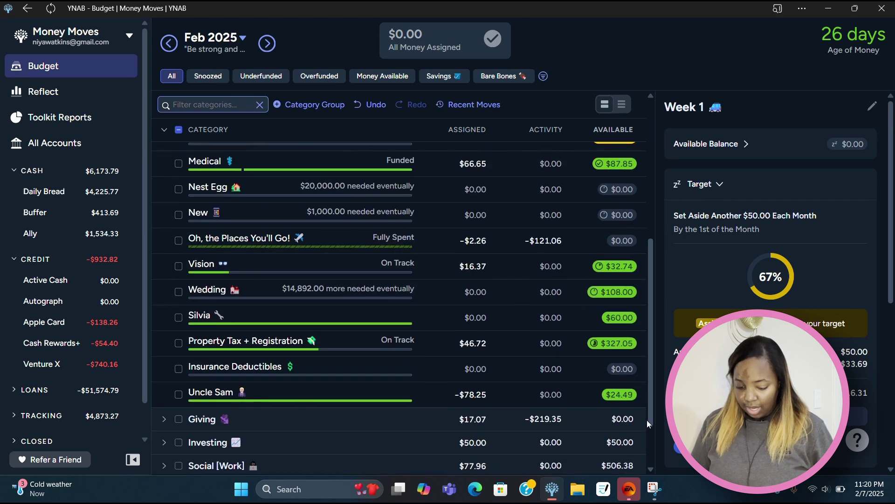
pyautogui.click(628, 402)
pyautogui.click(615, 395)
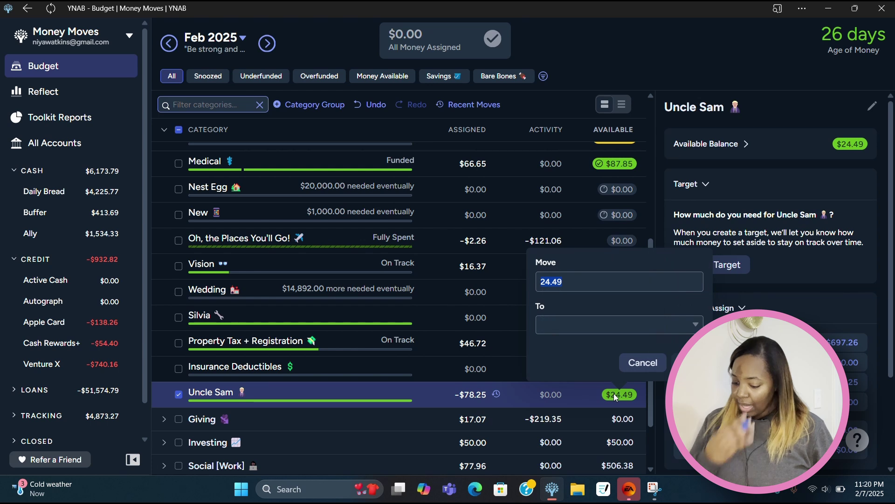
pyautogui.click(580, 327)
pyautogui.write('cred')
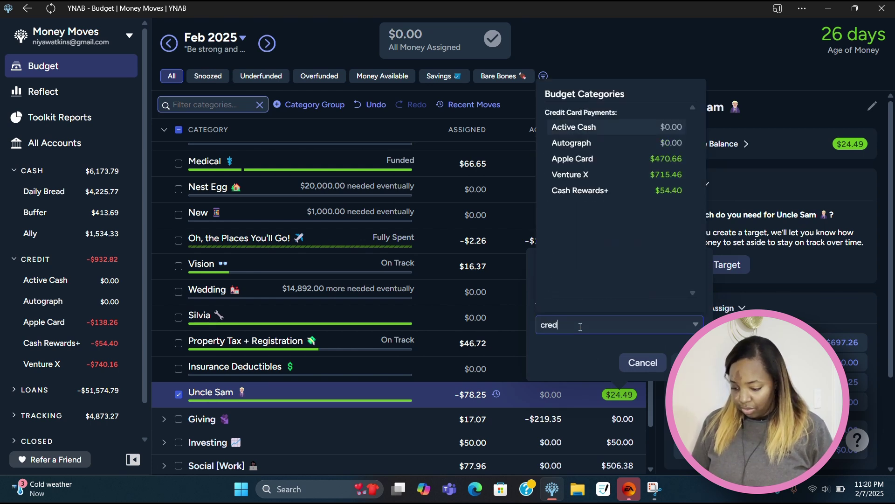
pyautogui.click(689, 24)
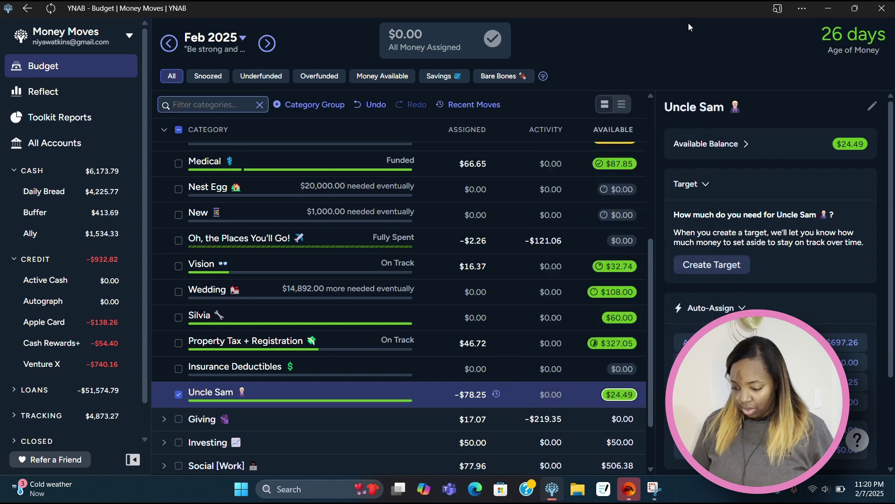
# Filter the budget to underfunded categories and check how much the Venture X credit card payment still needs
pyautogui.click(260, 76)
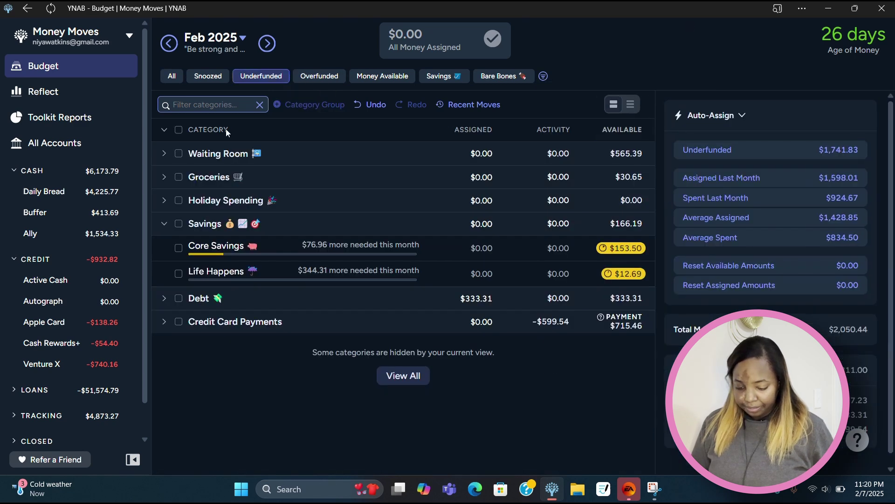
pyautogui.click(165, 321)
pyautogui.click(299, 357)
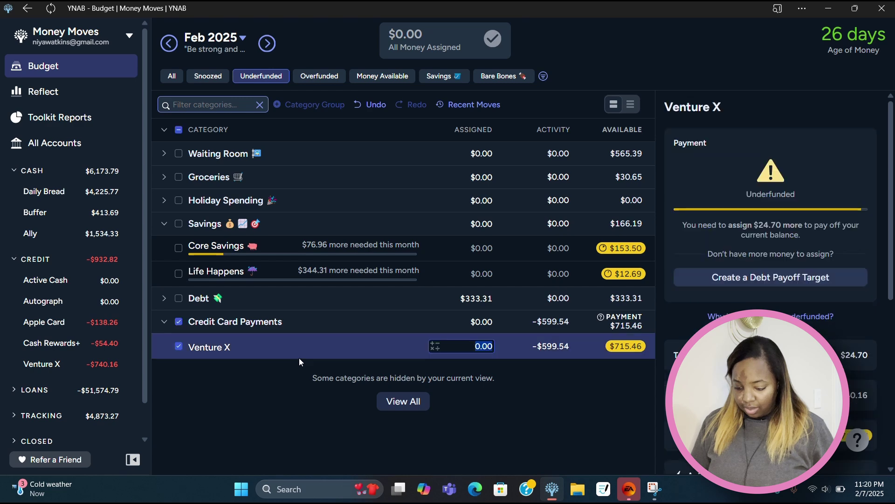
# With all categories shown, move $24.49 from Savings: Uncle Sam to Credit Card Payments: Venture X and collapse the Savings group
pyautogui.click(172, 76)
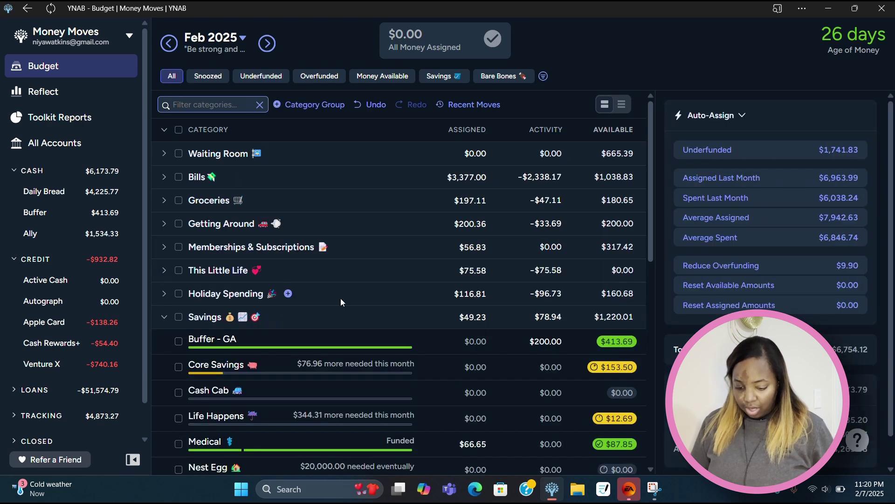
pyautogui.moveTo(651, 251); pyautogui.dragTo(631, 327)
pyautogui.scroll(-3, 631, 345)
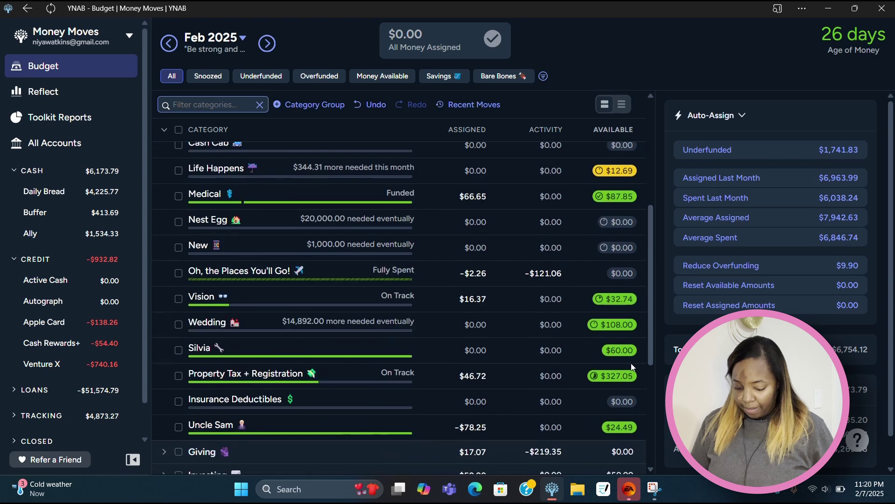
pyautogui.click(629, 358)
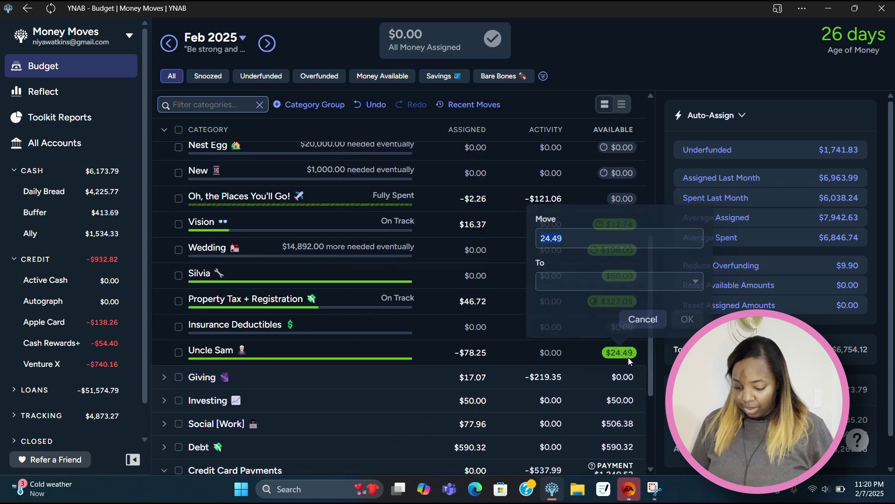
pyautogui.click(592, 277)
pyautogui.write('cre')
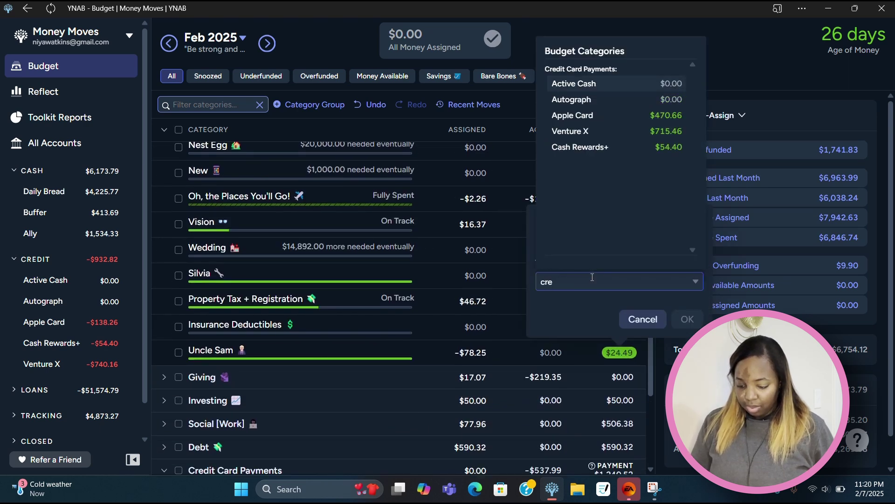
pyautogui.click(619, 132)
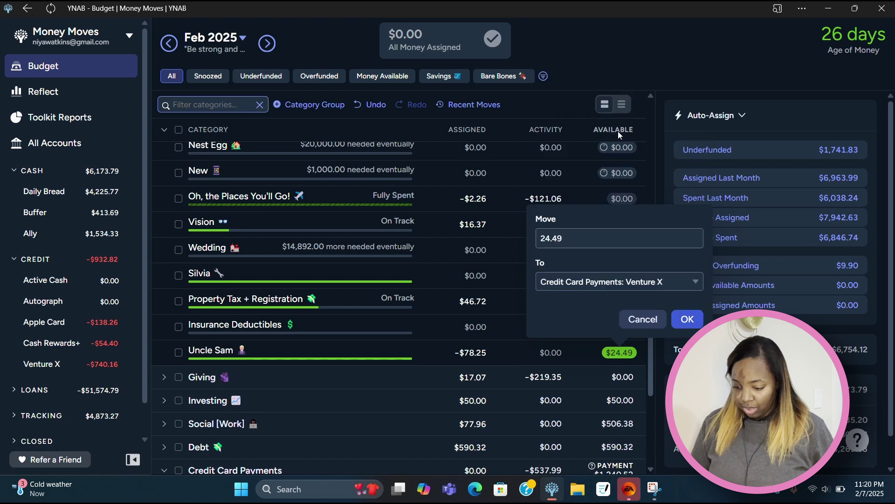
pyautogui.click(686, 319)
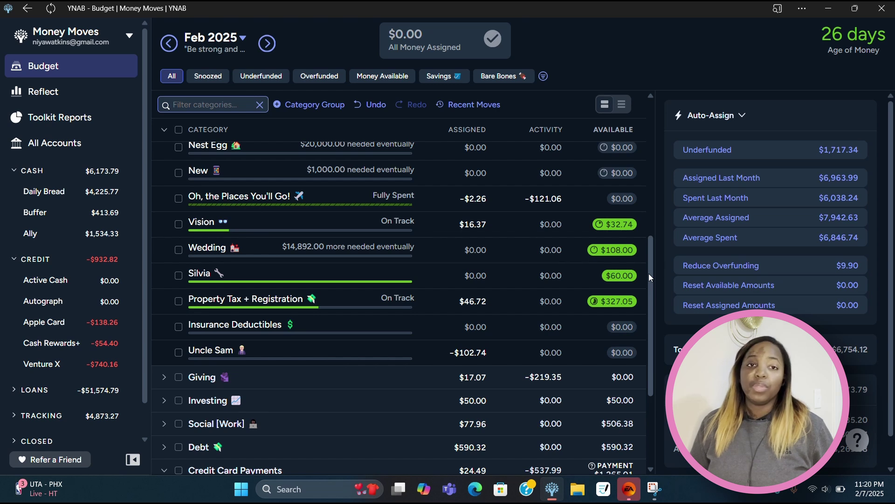
pyautogui.moveTo(648, 268); pyautogui.dragTo(663, 128)
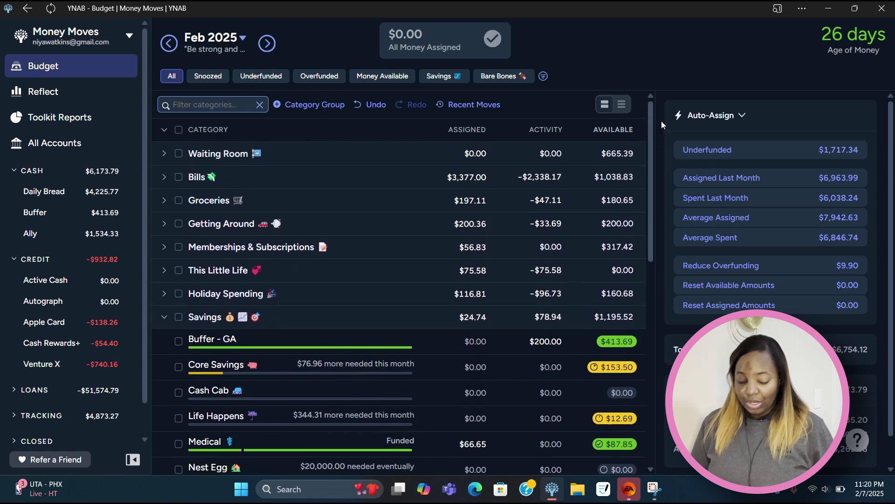
pyautogui.click(163, 318)
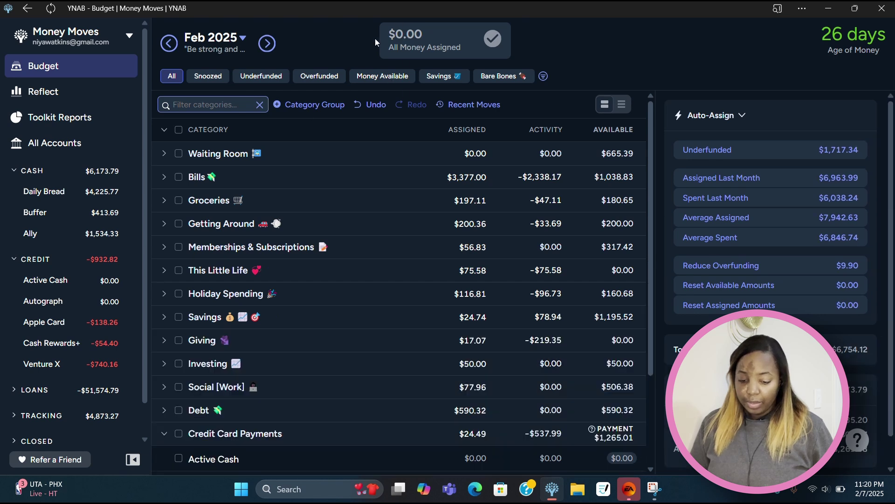